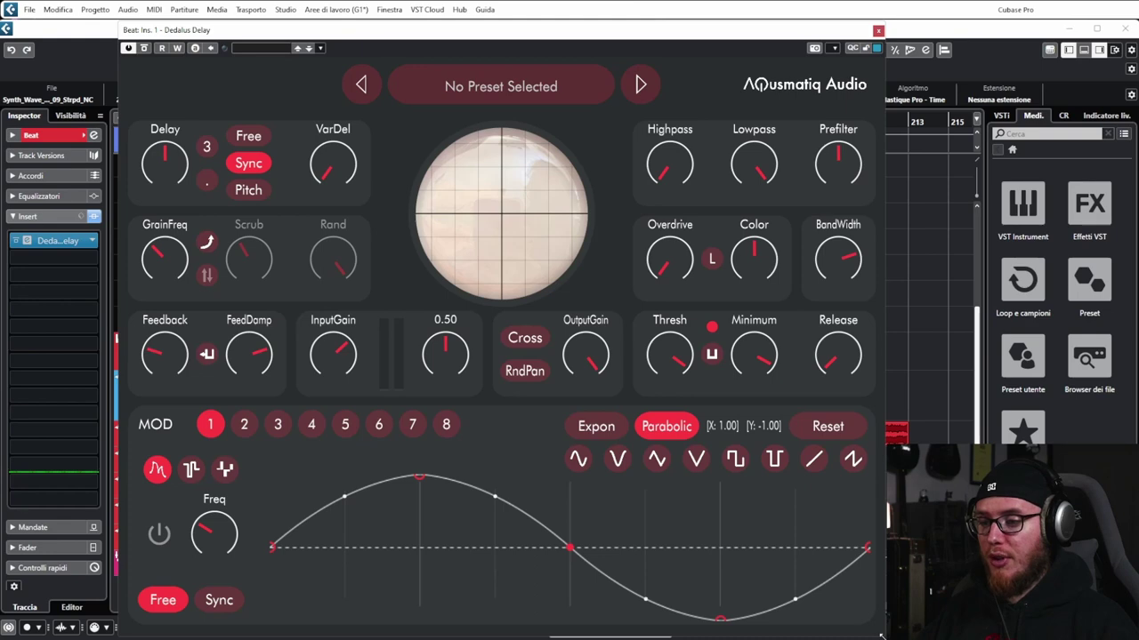
Shrink the plugin window slightly, lower the DryWet mix, and set the synced delay time to 1/16
mouse_move(880, 635)
left_mouse_down()
mouse_move(870, 628)
mouse_move(883, 638)
left_mouse_up()
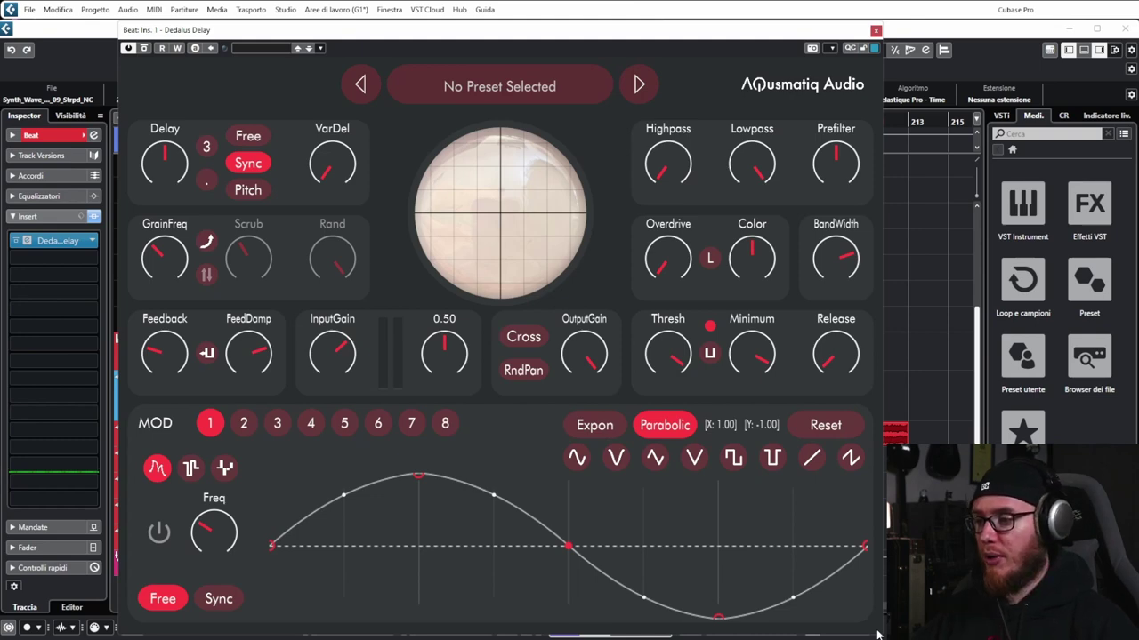
left_click_drag(453, 351, 435, 442)
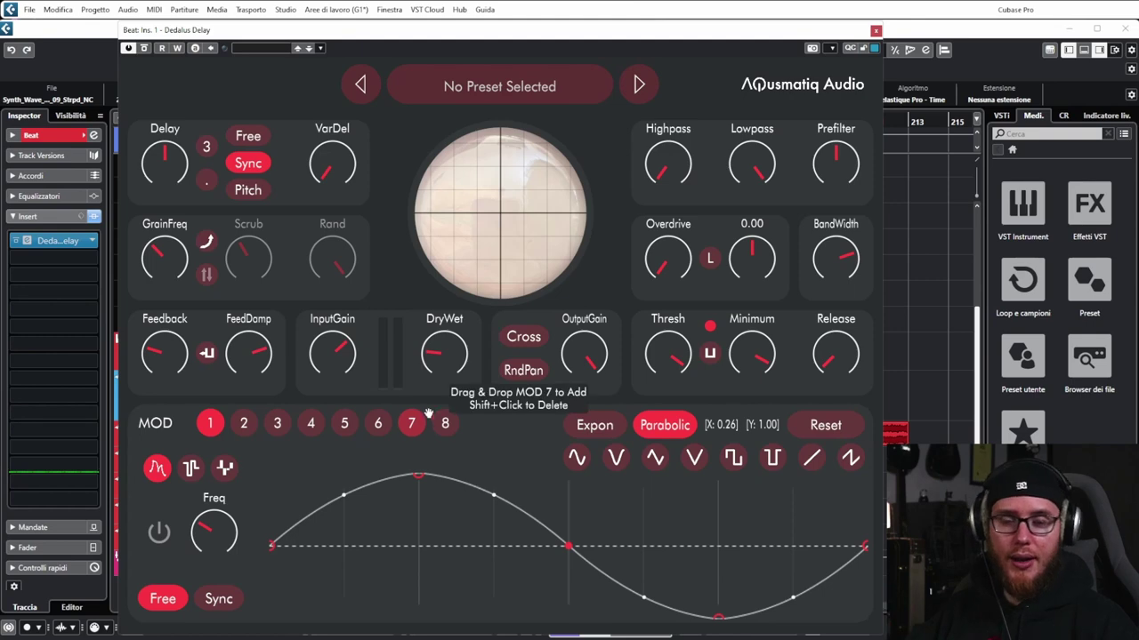
left_click_drag(451, 371, 405, 378)
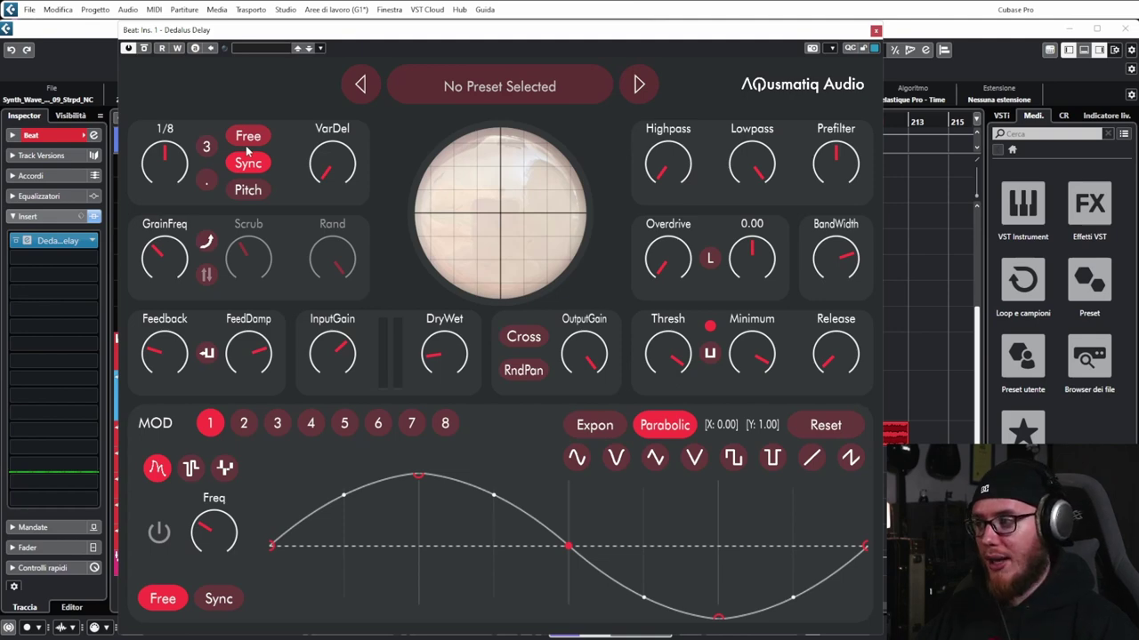
mouse_move(164, 187)
left_mouse_down()
mouse_move(152, 228)
mouse_move(156, 182)
mouse_move(158, 193)
left_mouse_up()
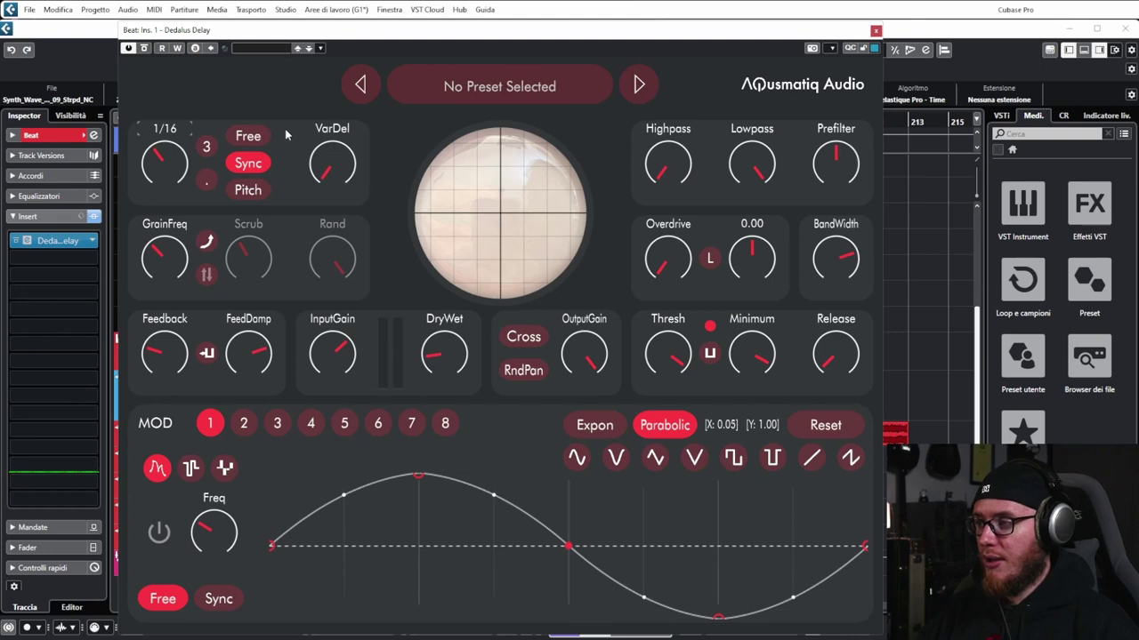
Try the Free delay mode with different Delay1 times and the Pitch mode, and return the delay to Sync
left_click(249, 138)
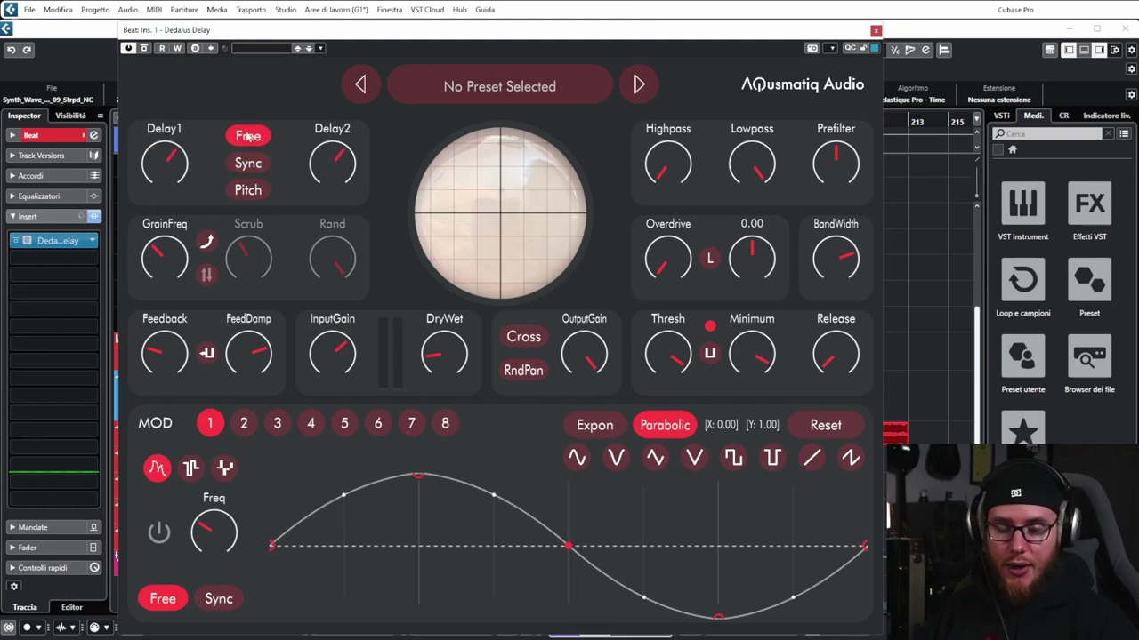
left_click_drag(165, 168, 157, 191)
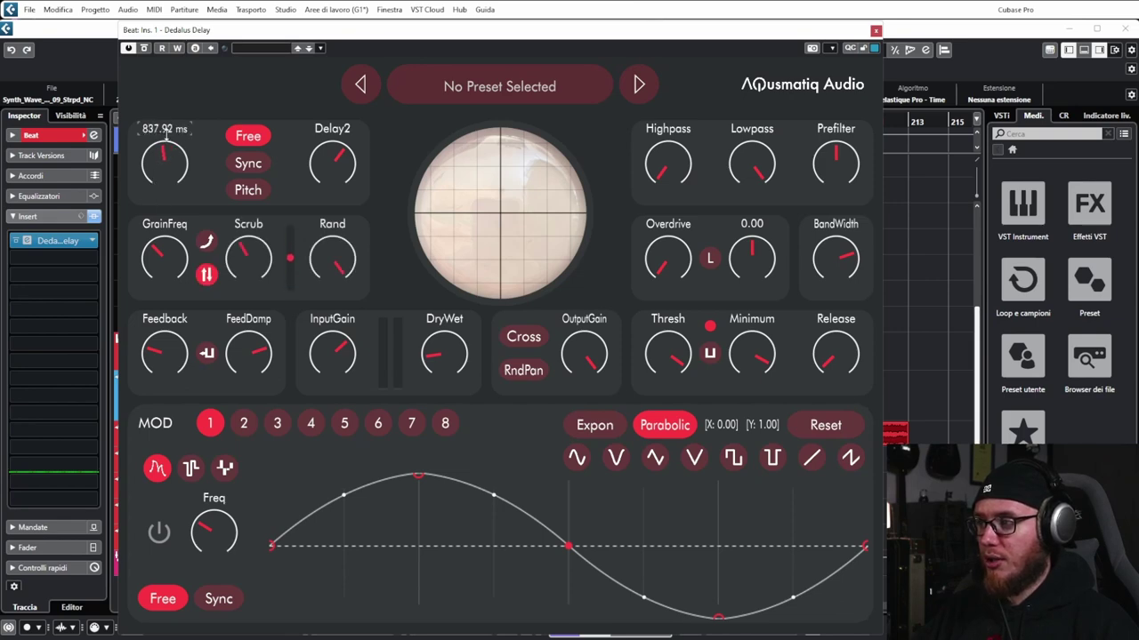
left_click_drag(169, 125, 206, 107)
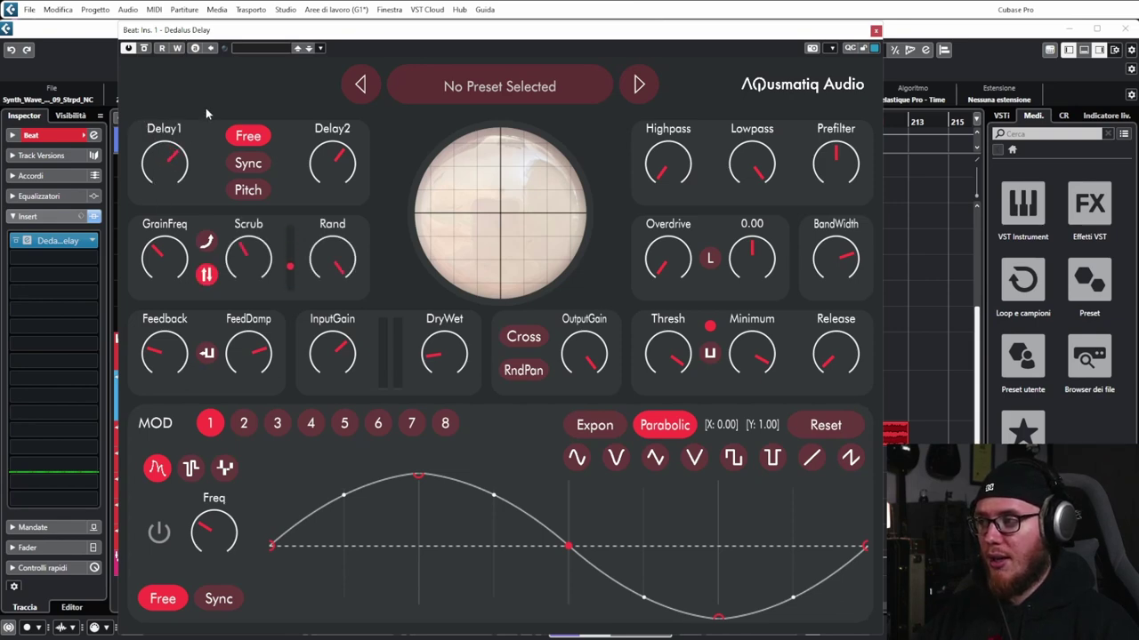
left_click(248, 190)
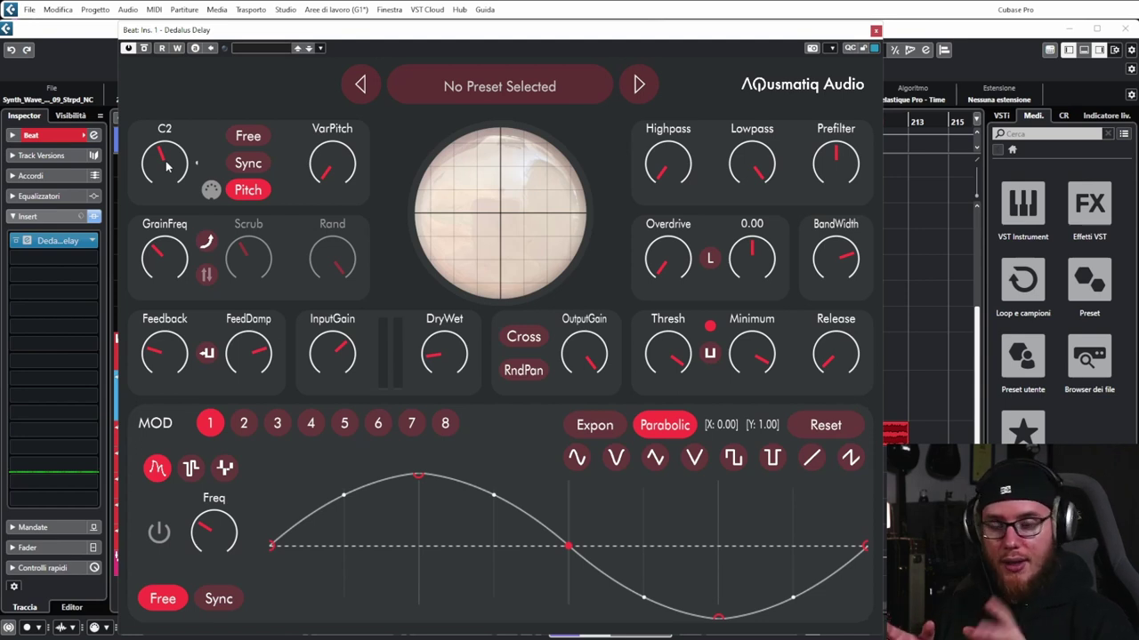
left_click(248, 163)
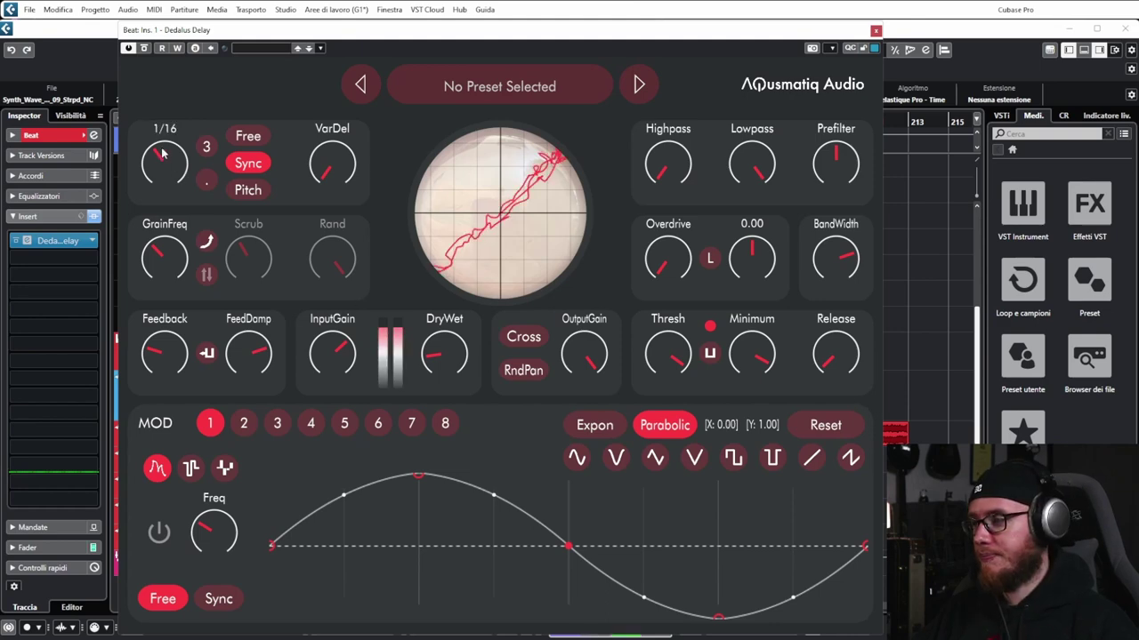
Audition the synced delay at 1/32 and 1/16, leaving it at 1/16, and reduce Feedback to just above zero
left_click_drag(172, 162, 167, 181)
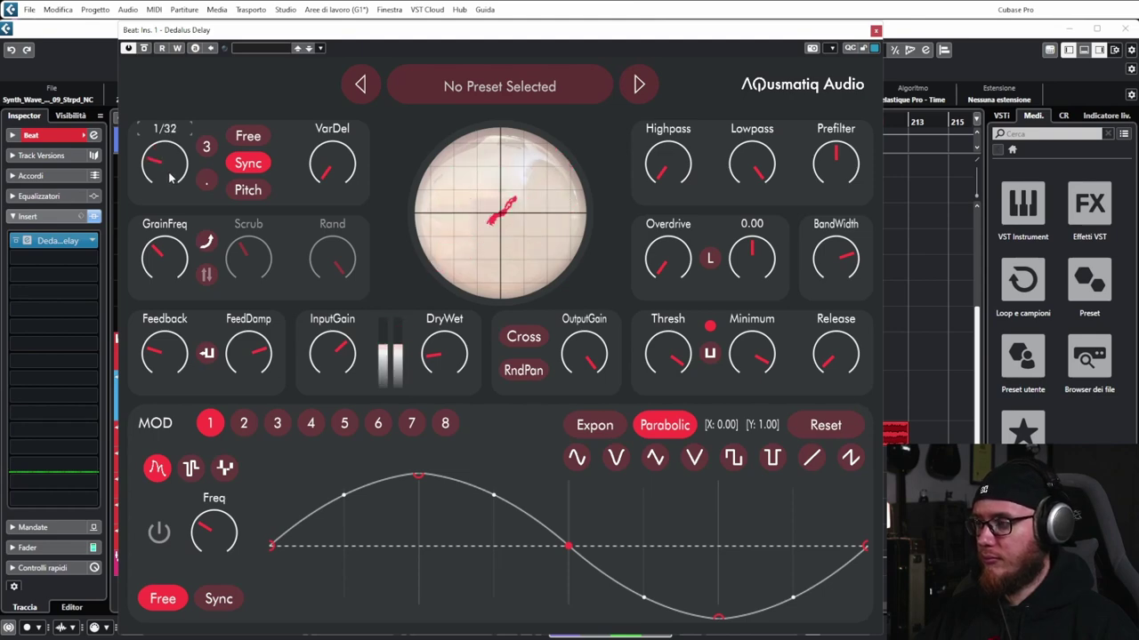
left_click_drag(170, 174, 160, 201)
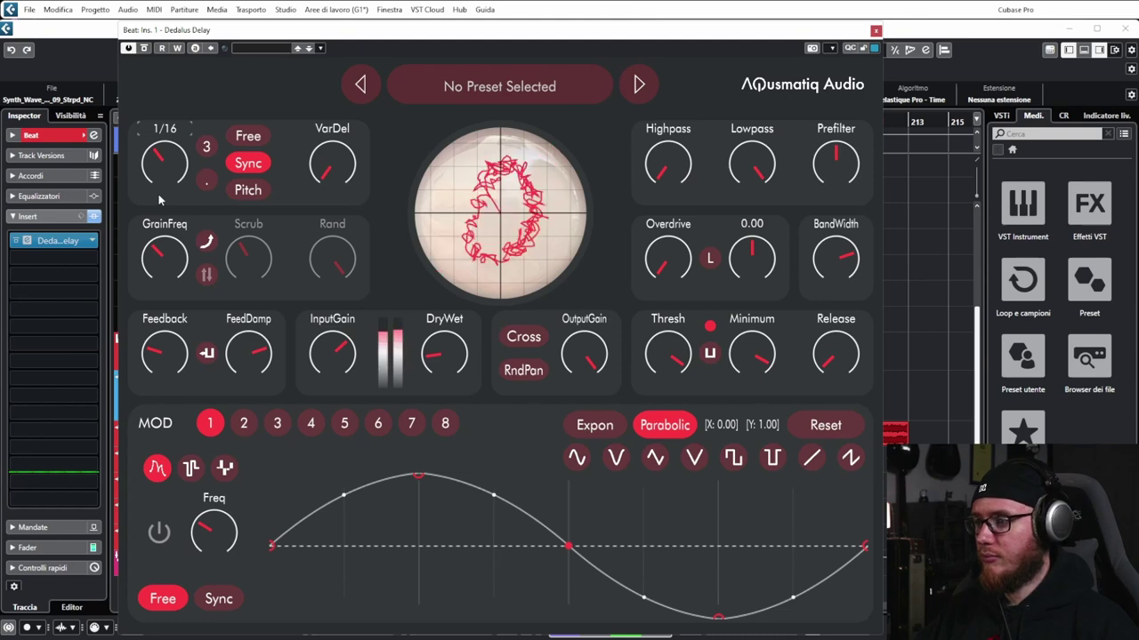
mouse_move(176, 360)
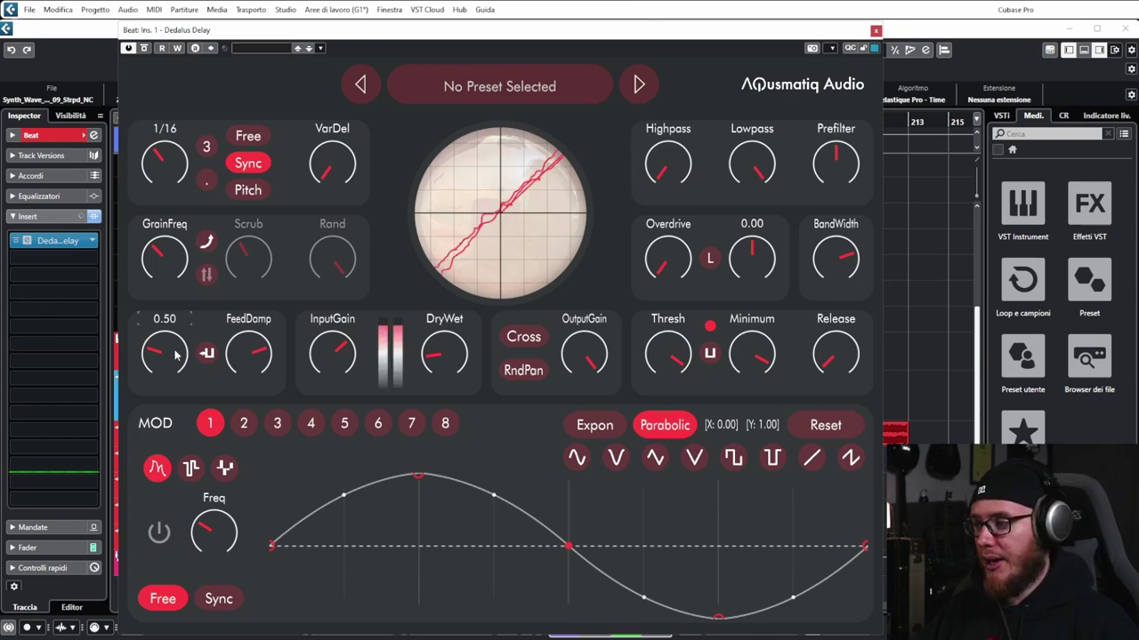
left_click_drag(176, 356, 152, 427)
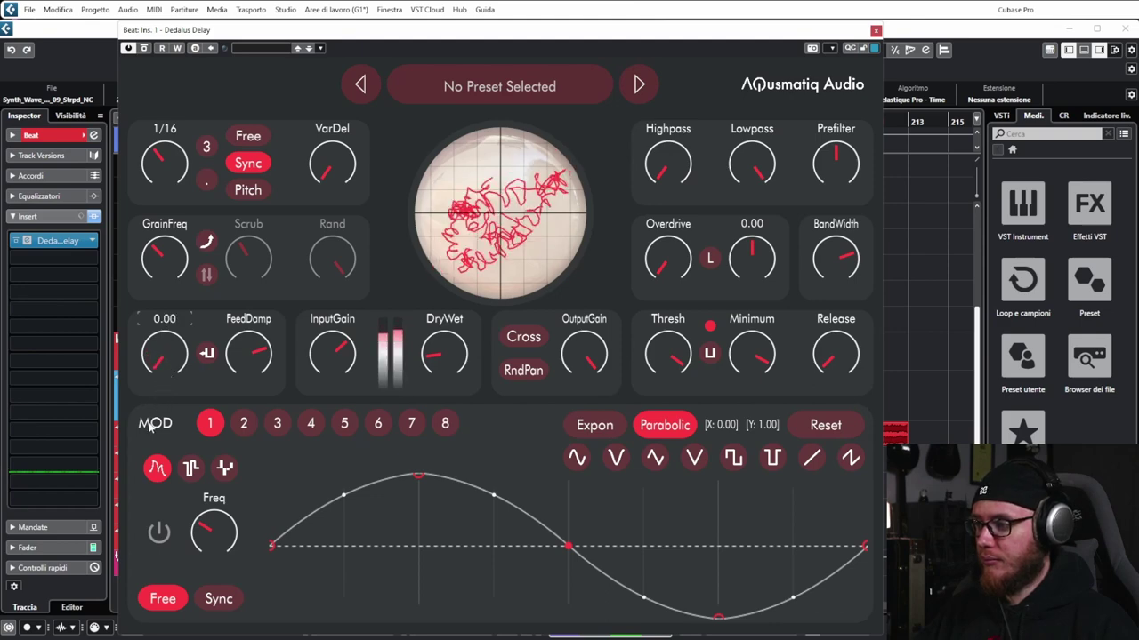
mouse_move(174, 382)
left_mouse_down()
mouse_move(200, 248)
mouse_move(160, 340)
left_mouse_up()
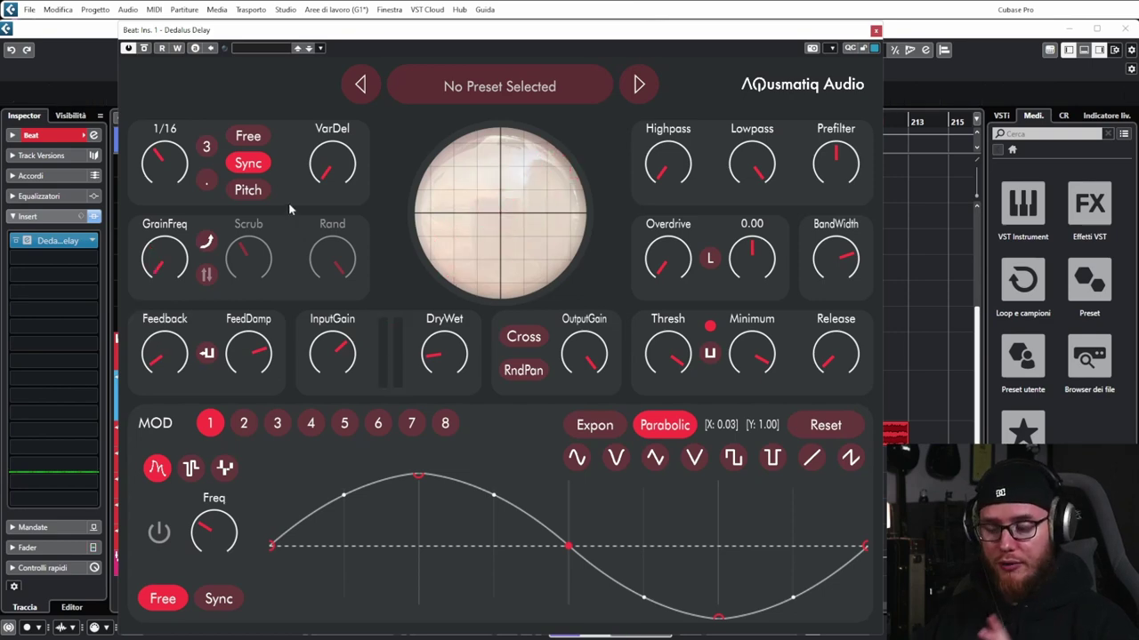
Sweep the grain frequency up from 1.00 Hz and settle it at 15.36 Hz
mouse_move(328, 158)
left_mouse_down()
mouse_move(336, 129)
mouse_move(325, 167)
mouse_move(335, 126)
mouse_move(327, 169)
left_mouse_up()
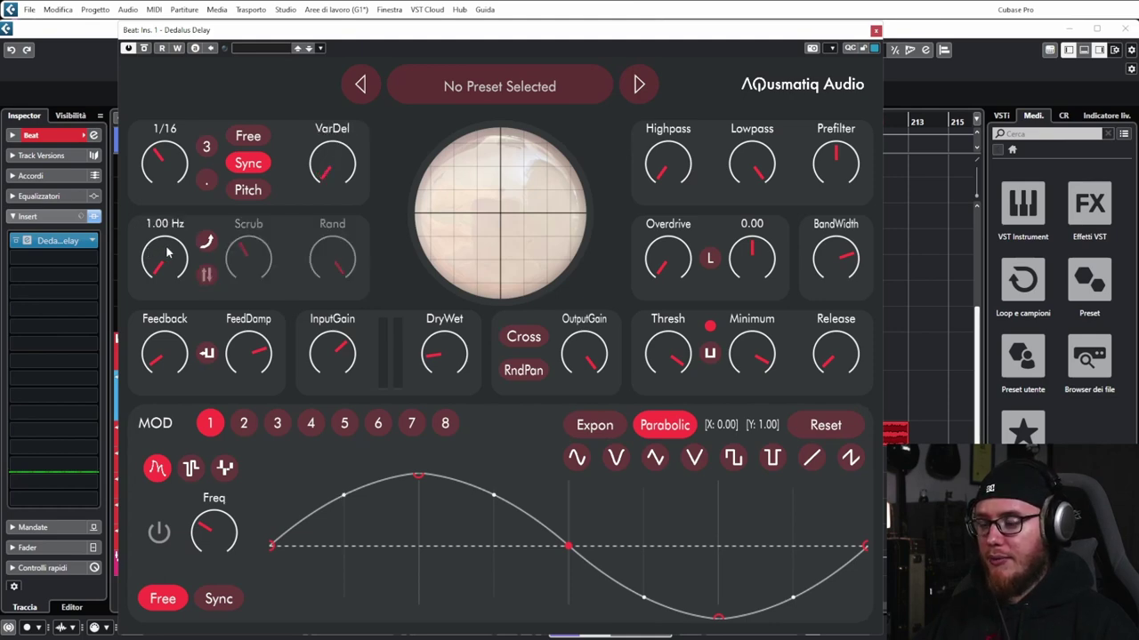
left_click_drag(175, 234, 129, 306)
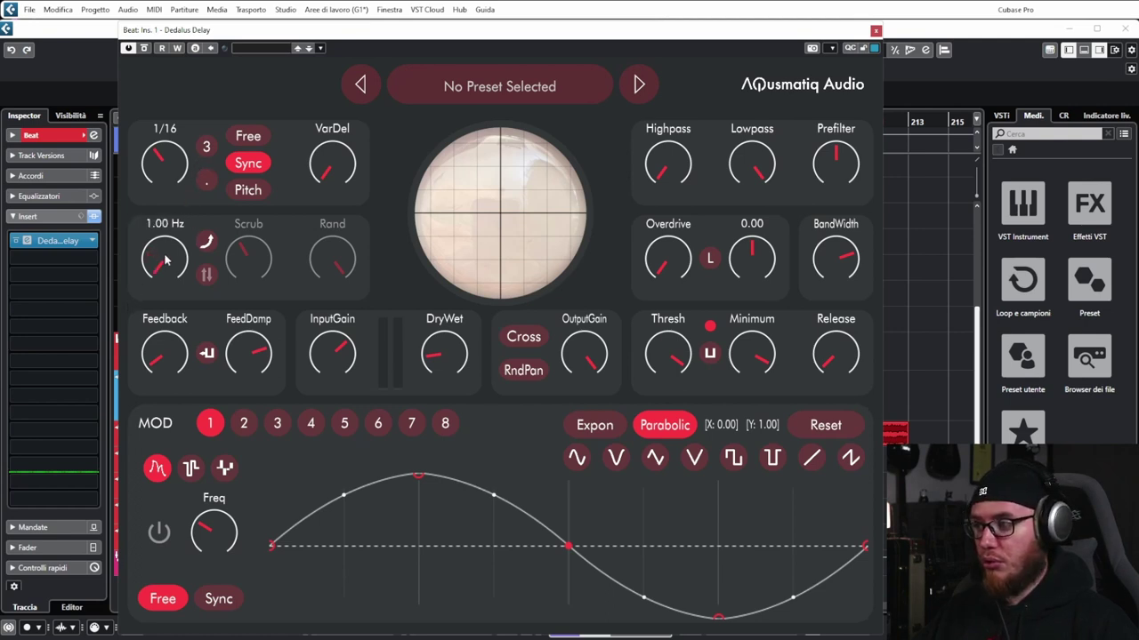
left_click_drag(165, 258, 125, 158)
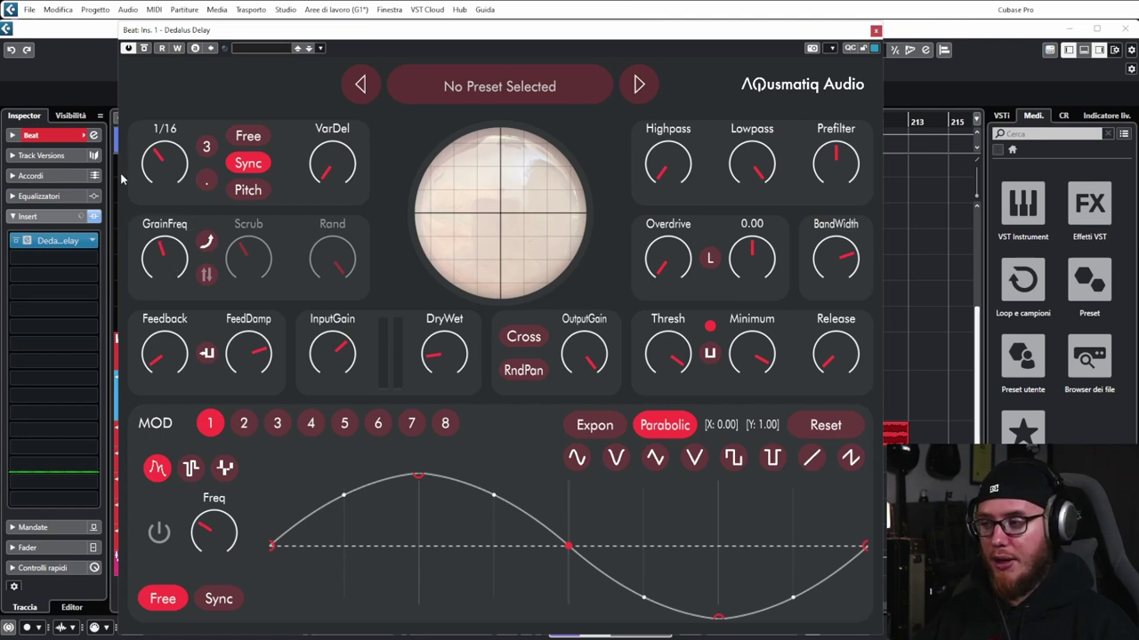
mouse_move(151, 278)
left_click_drag(154, 275, 149, 283)
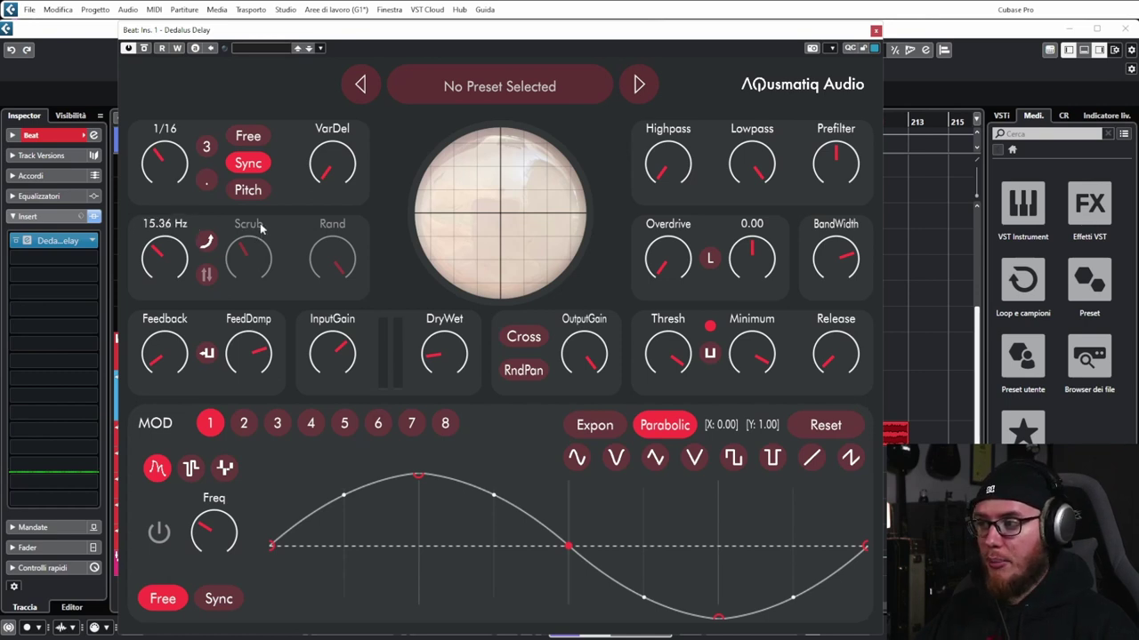
Activate scrubbing with some delay variation, raise the Scrub rate well above 2.50 Hz, and bring Rand down to its minimum
left_click(205, 274)
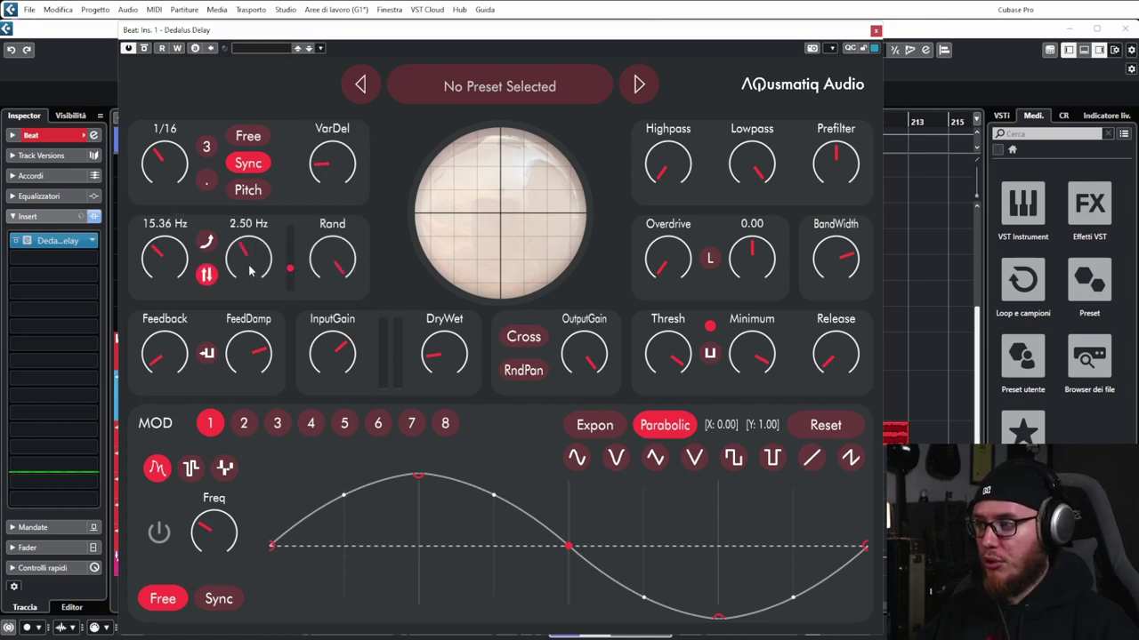
left_click_drag(239, 284, 258, 157)
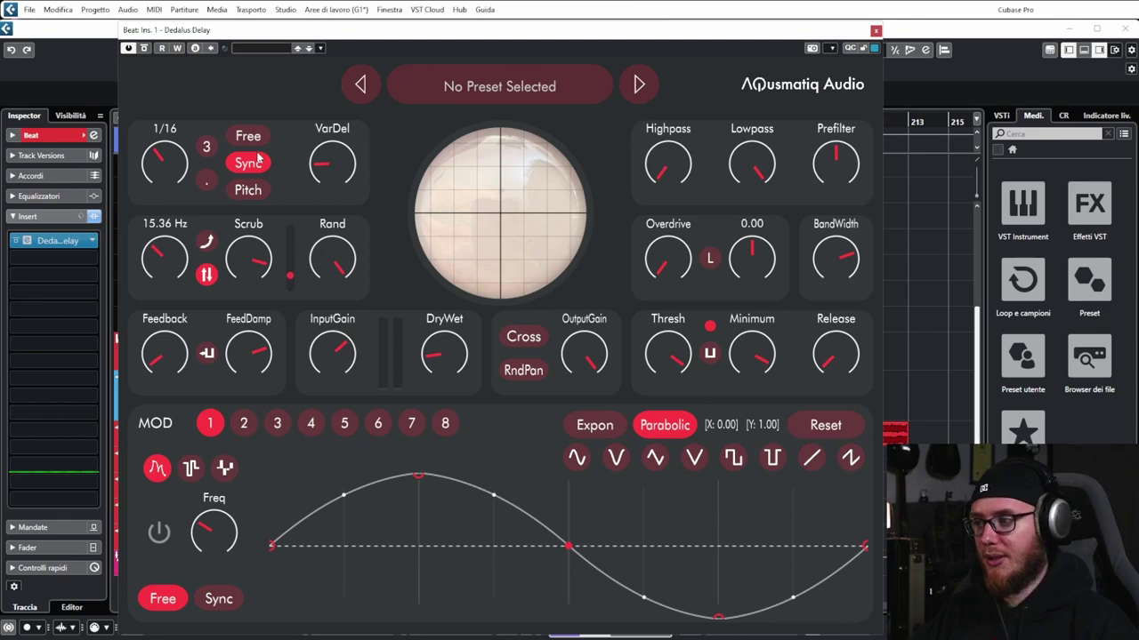
left_click_drag(332, 258, 314, 485)
left_click_drag(318, 540, 317, 540)
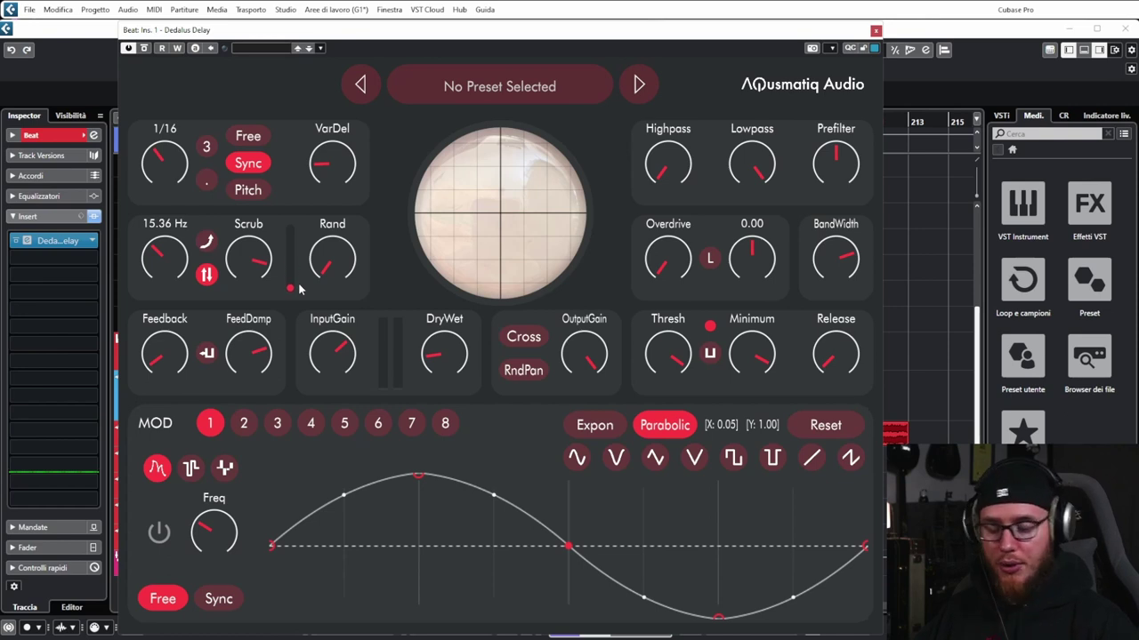
Lower the Scrub rate to 0.42 Hz and compare high and minimum Rand amounts, ending with Rand at 0.00
left_click_drag(343, 263, 356, 105)
left_click_drag(249, 260, 246, 405)
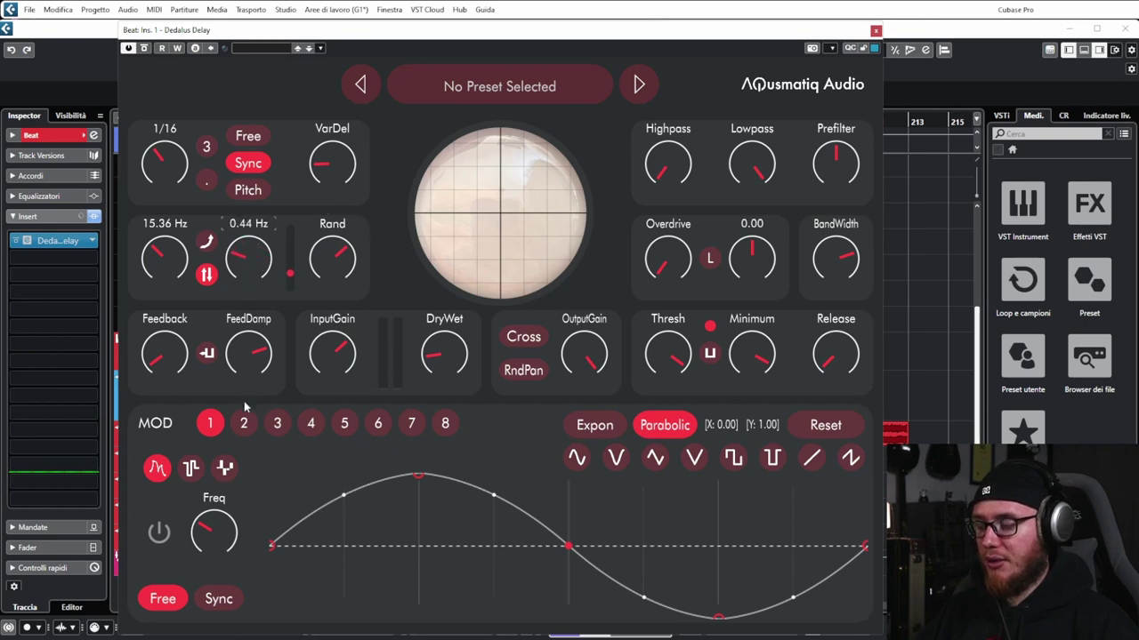
left_click_drag(327, 281, 301, 382)
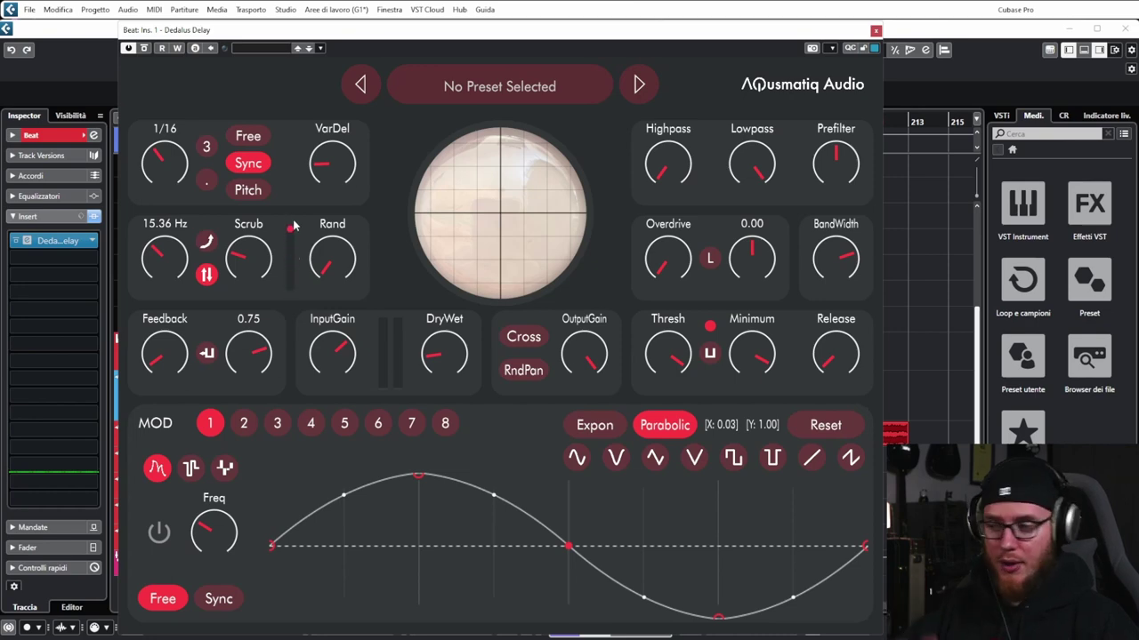
mouse_move(327, 265)
left_click_drag(327, 266, 317, 76)
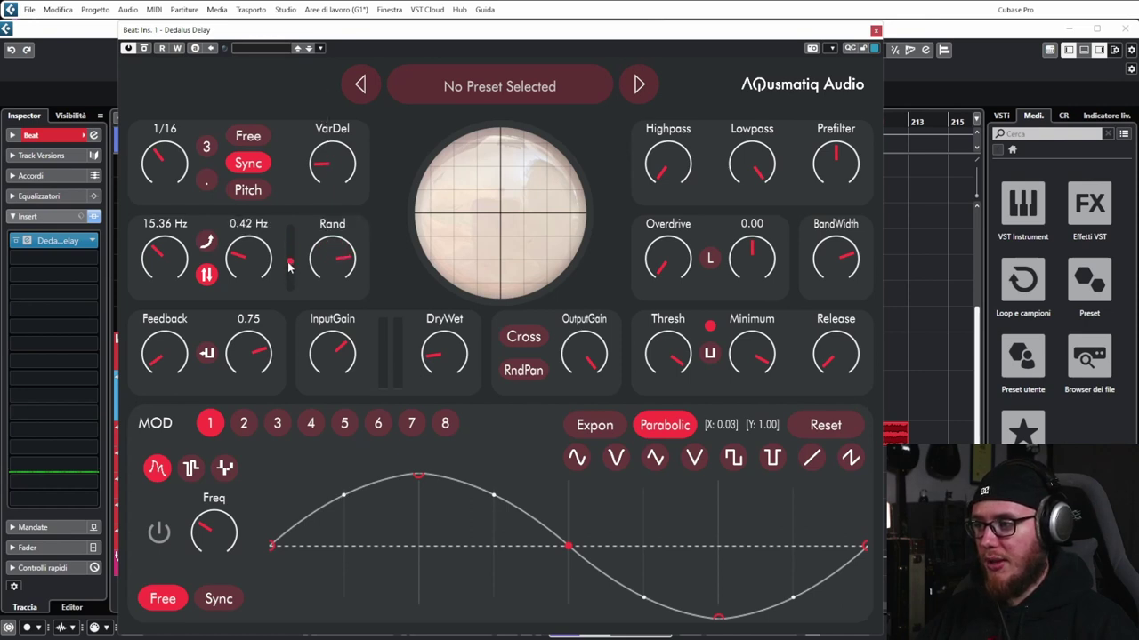
mouse_move(313, 265)
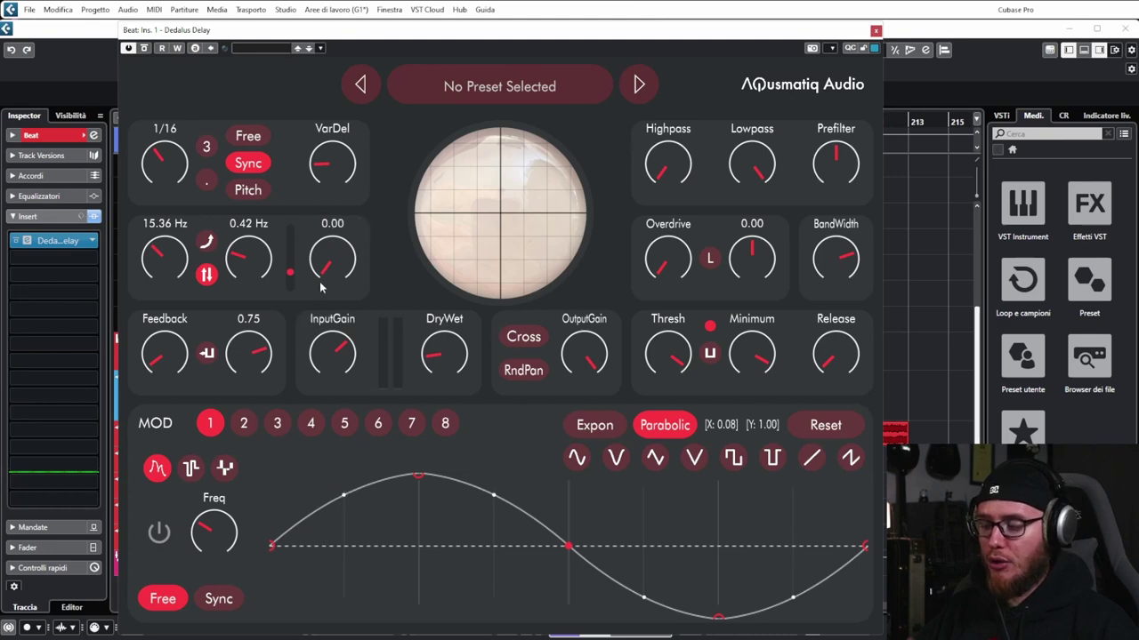
Bring VarDel down to zero to hear the delay without scrubbing, and raise it to the middle of its range
mouse_move(337, 175)
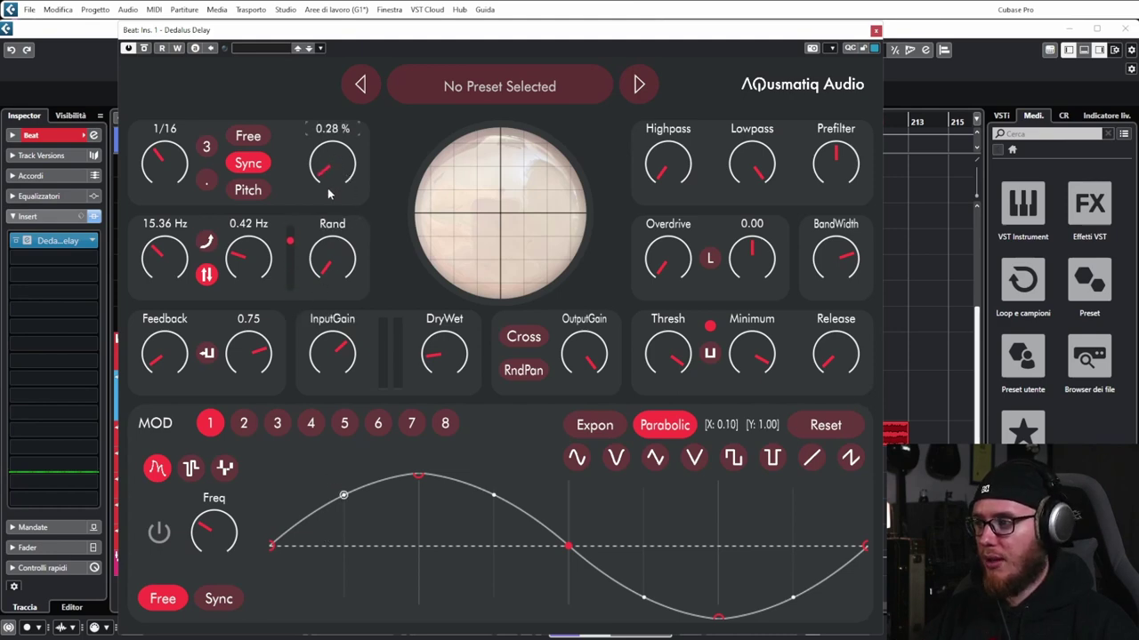
left_click_drag(328, 194, 333, 238)
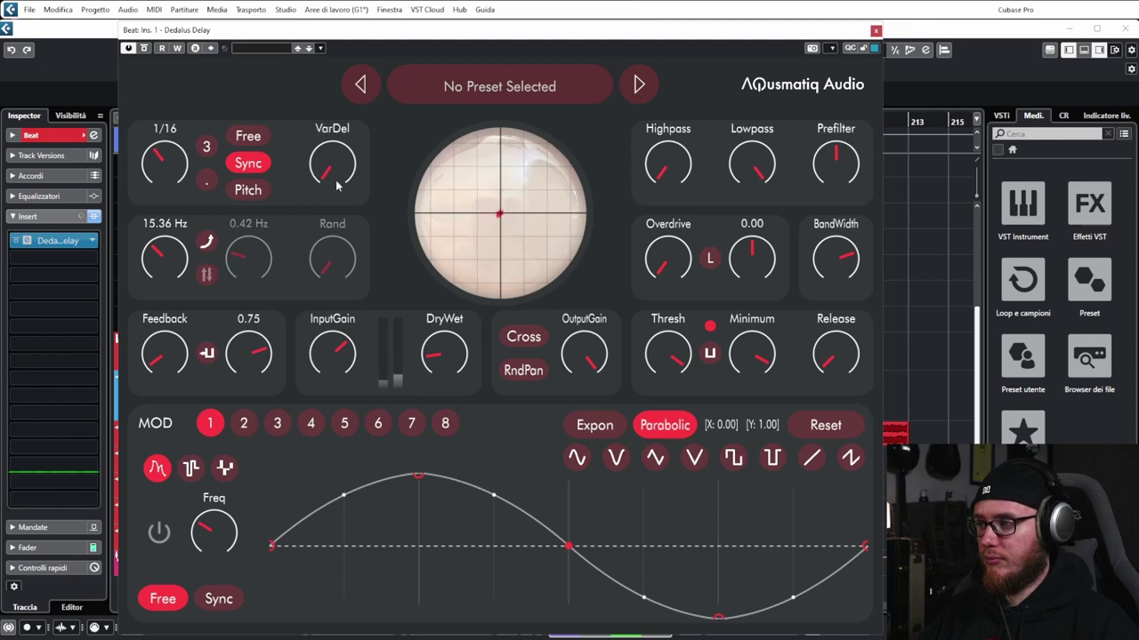
left_click_drag(337, 185, 358, 51)
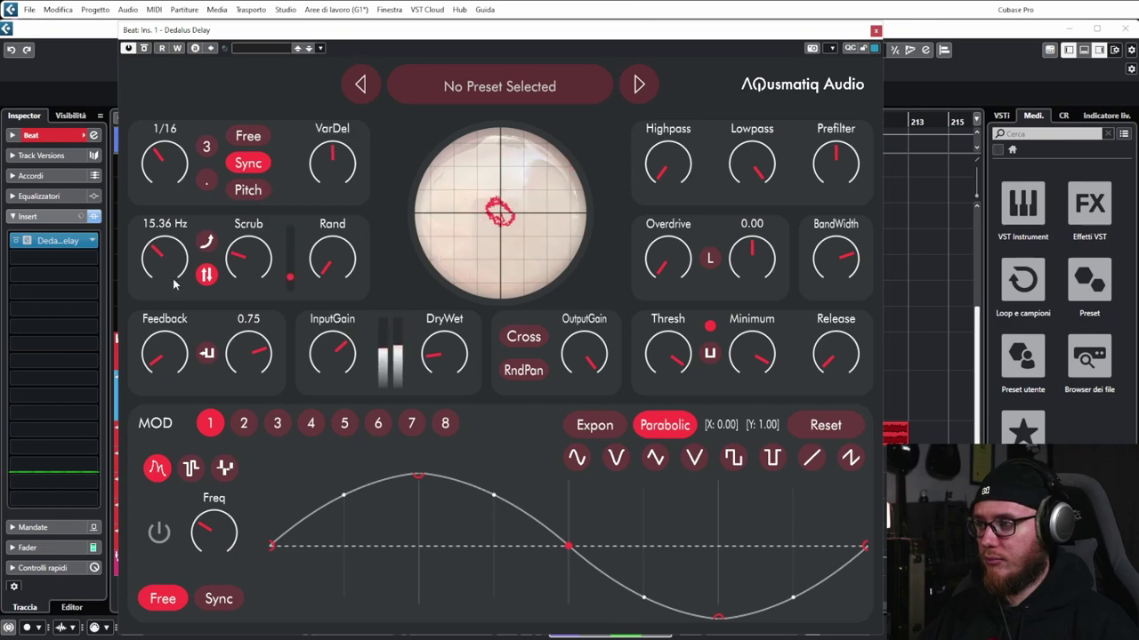
Audition low and high grain frequencies, leaving GrainFreq at 185.79 Hz, and raise the DryWet mix to just below halfway
left_click_drag(175, 283, 182, 183)
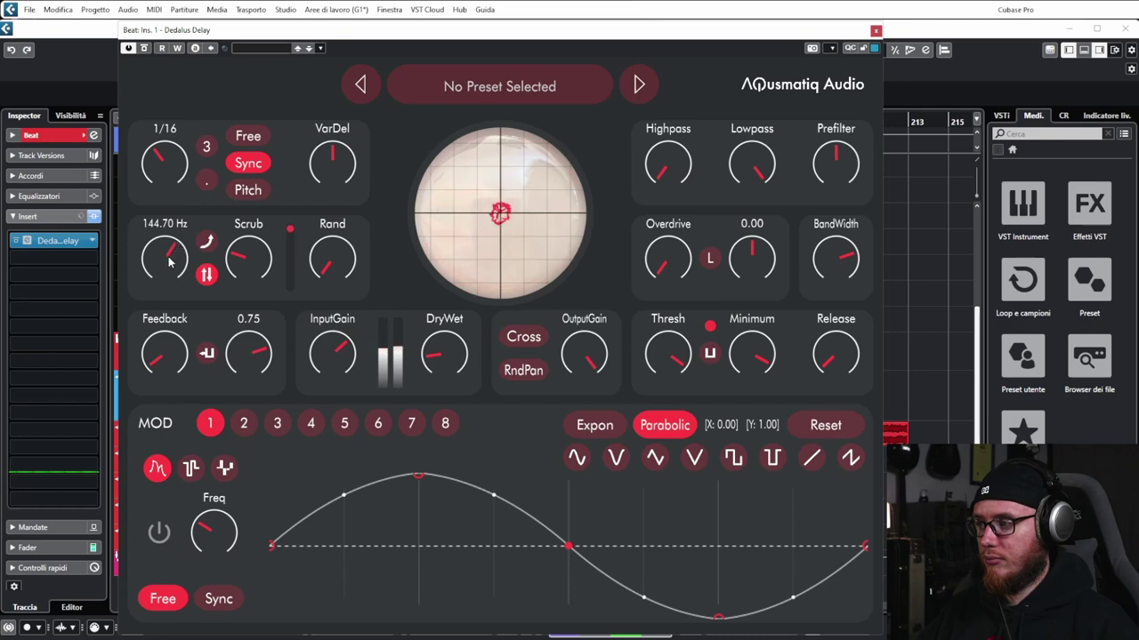
left_click_drag(171, 260, 151, 370)
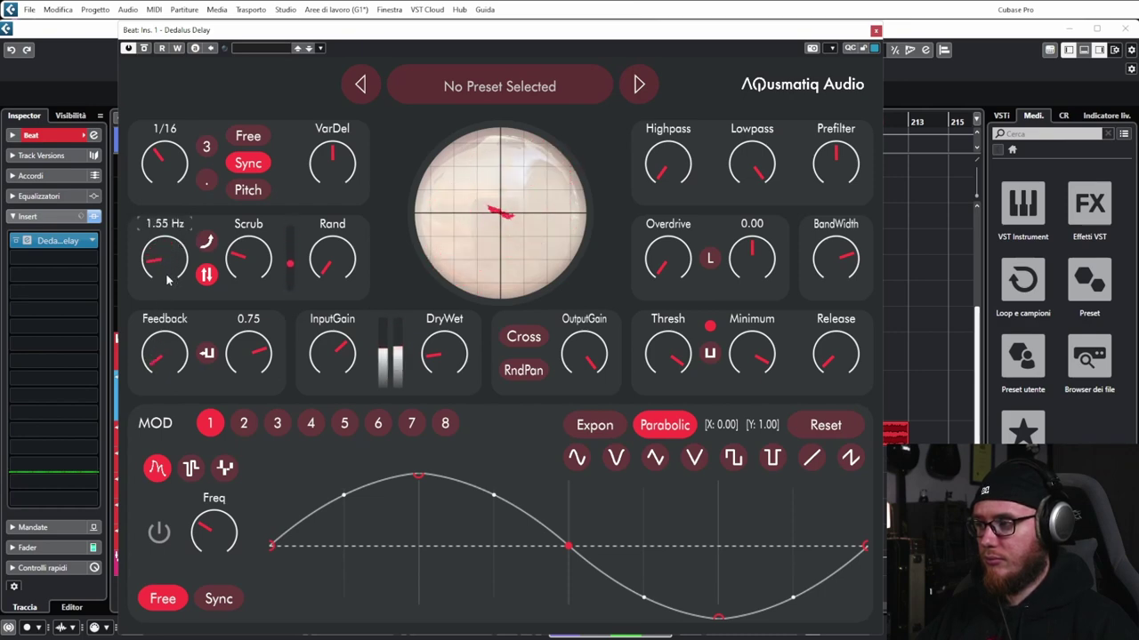
left_click_drag(167, 279, 170, 286)
left_click_drag(446, 349, 466, 317)
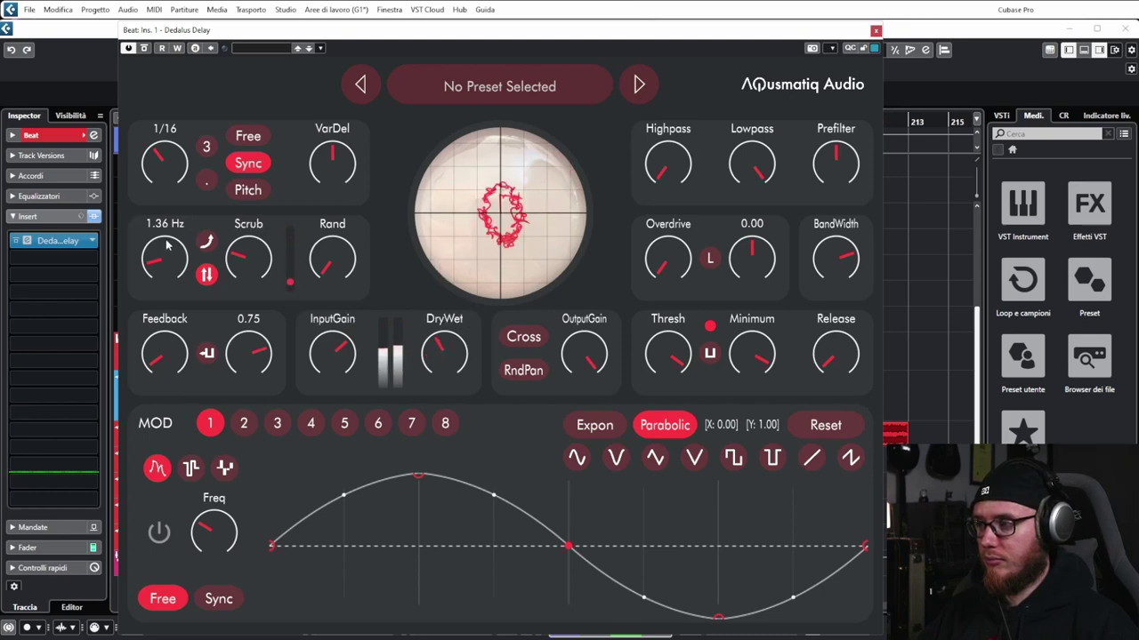
left_click_drag(166, 245, 185, 129)
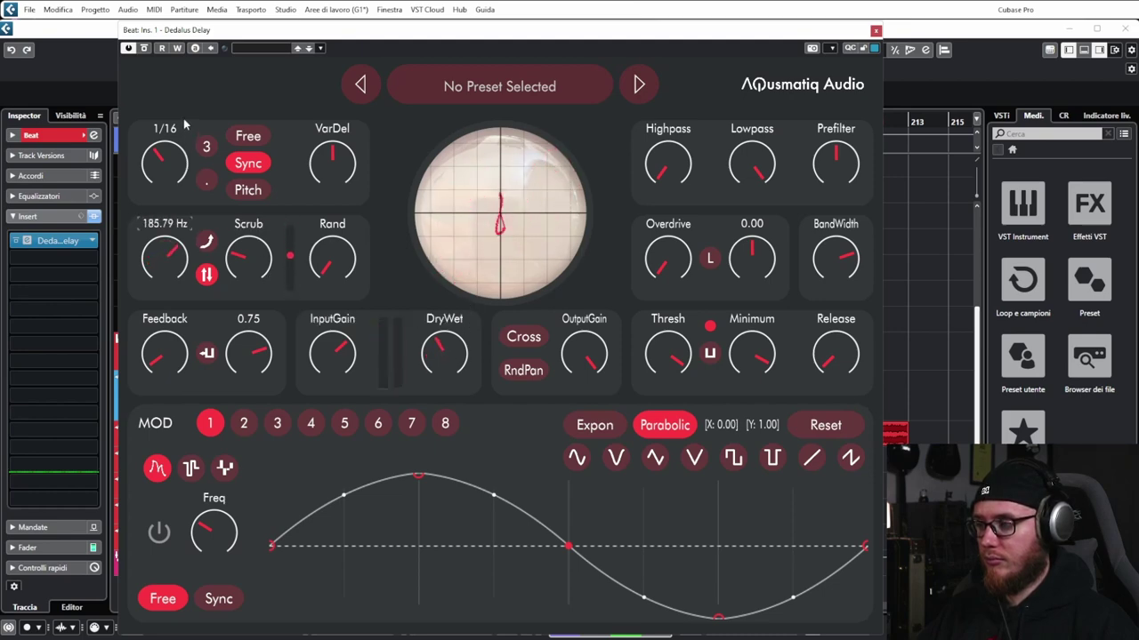
Lower the Scrub rate to 0.13 Hz and raise Rand to about three quarters of its range
mouse_move(252, 243)
left_click_drag(252, 260, 233, 316)
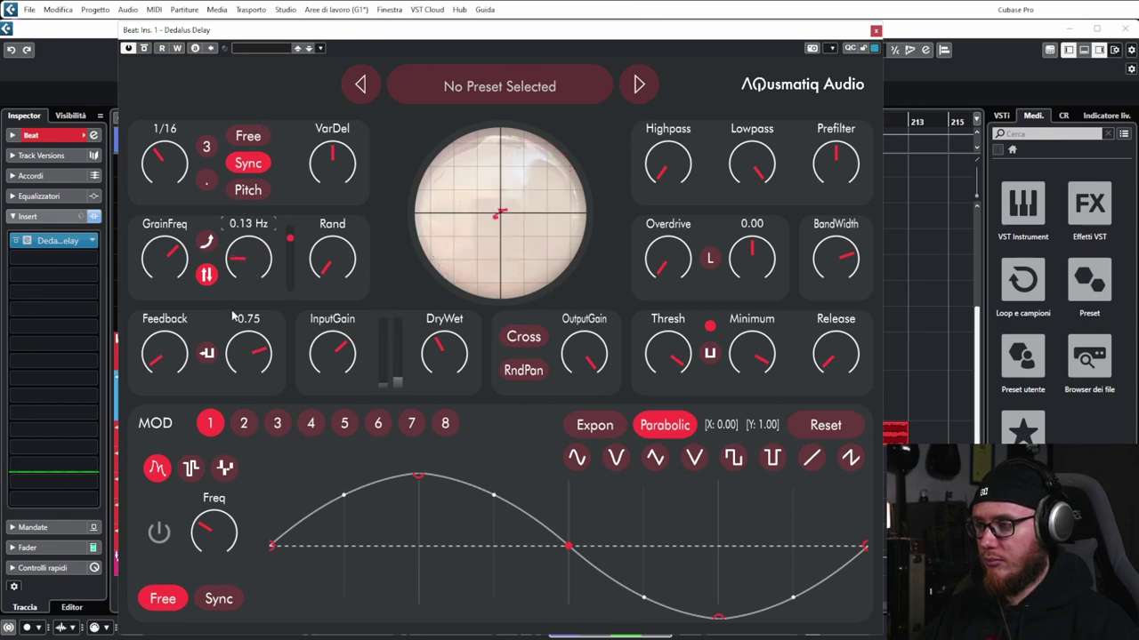
left_click_drag(332, 258, 345, 169)
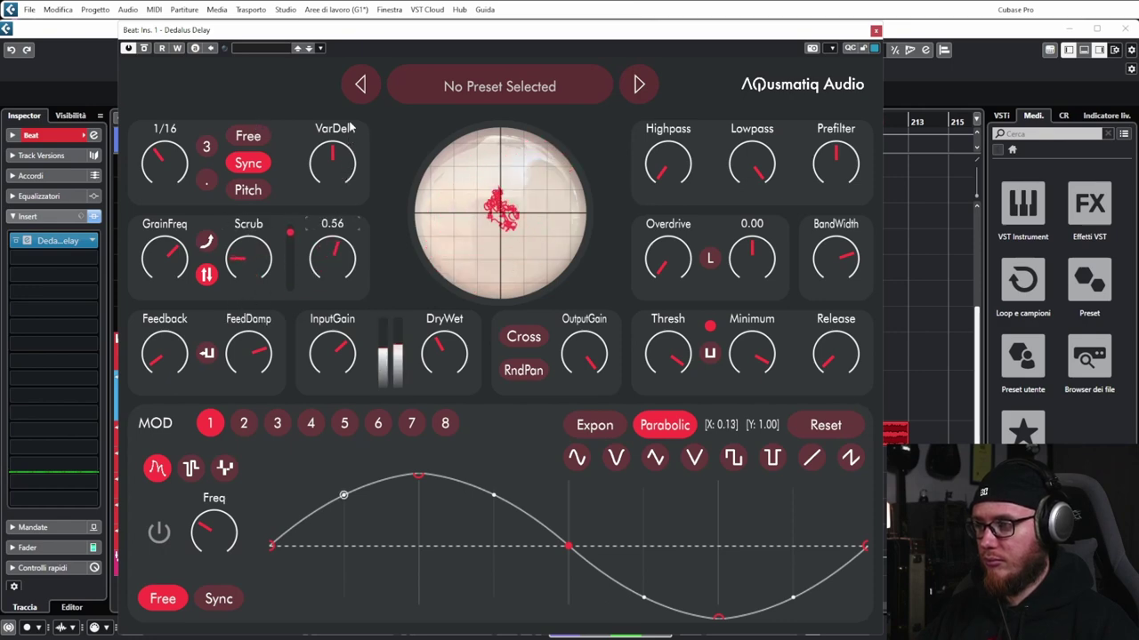
mouse_move(351, 127)
left_mouse_down()
mouse_move(358, 85)
mouse_move(334, 131)
left_mouse_up()
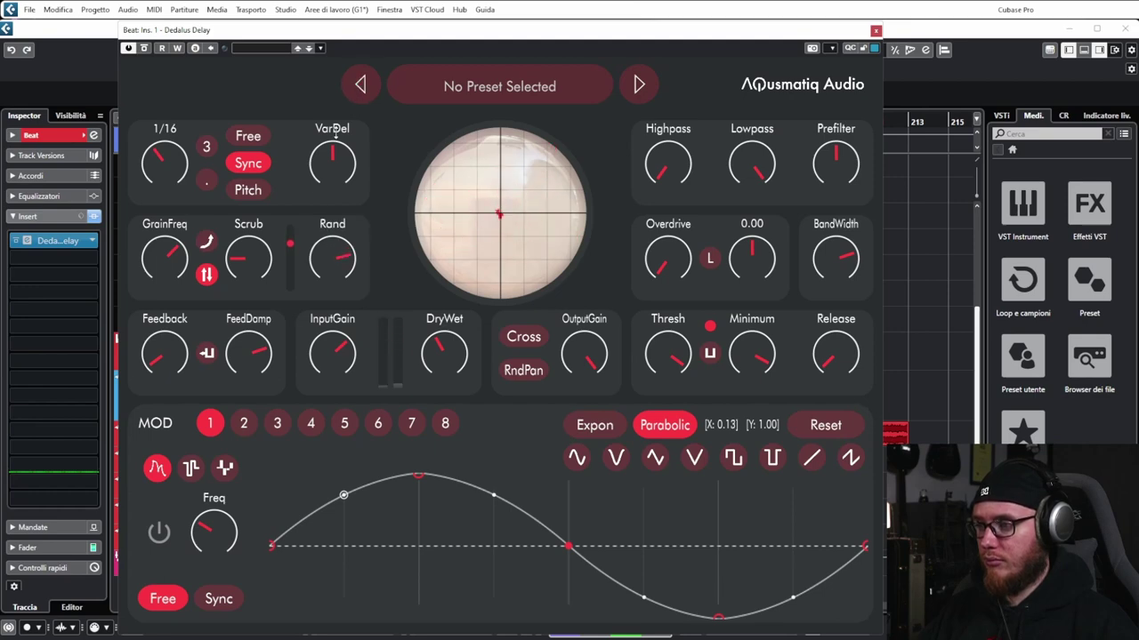
Raise the Scrub rate to 35.39 Hz and turn on the curved-arrow mode beside GrainFreq
mouse_move(266, 254)
left_mouse_down()
mouse_move(280, 157)
mouse_move(287, 167)
left_mouse_up()
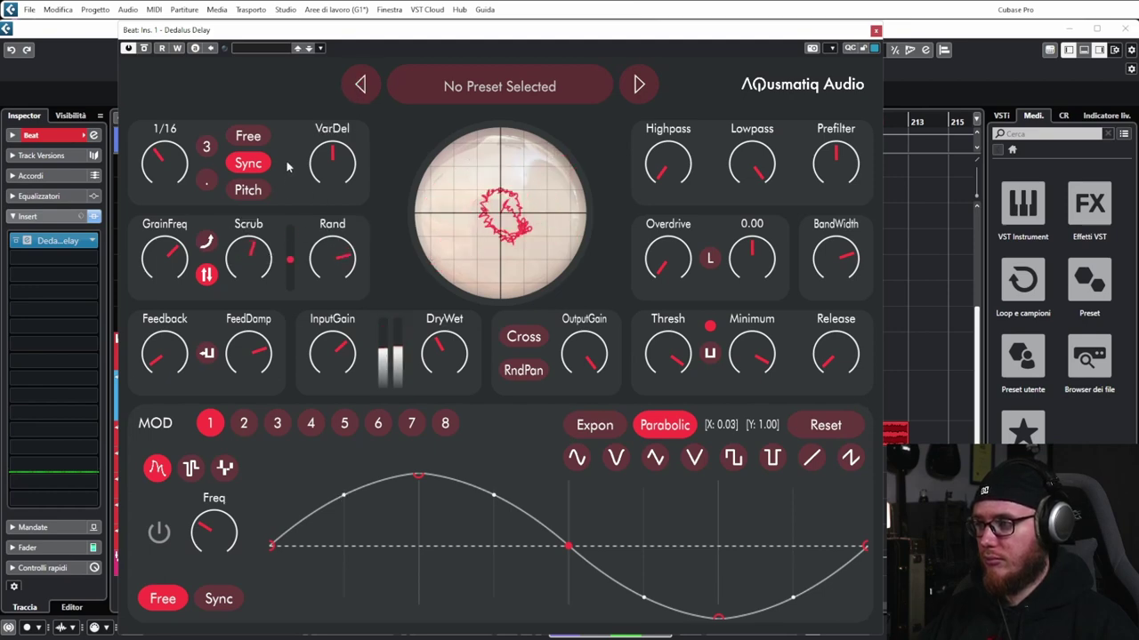
left_click_drag(265, 240, 260, 250)
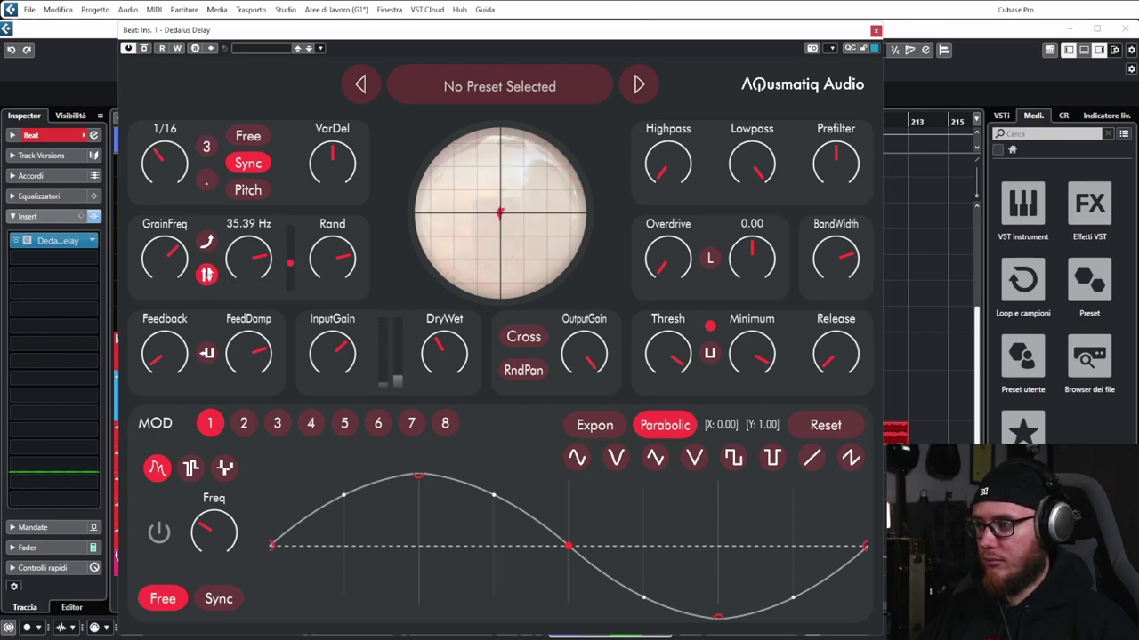
left_click(207, 244)
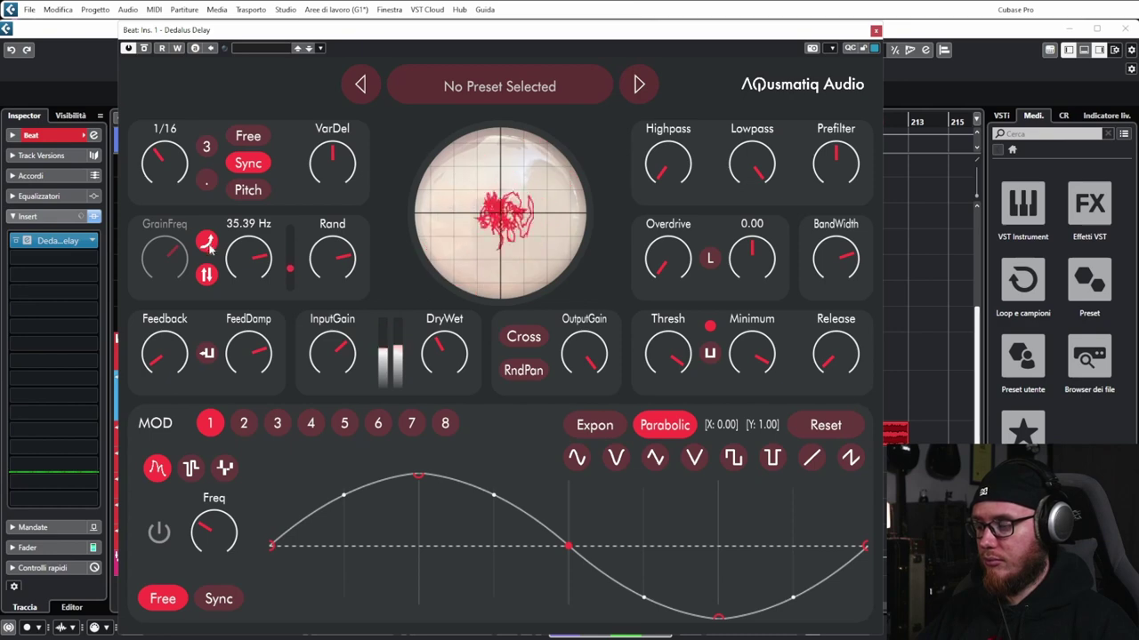
Lower the Scrub rate to 4.36 Hz and bring Rand down to its minimum
left_click_drag(233, 262, 244, 313)
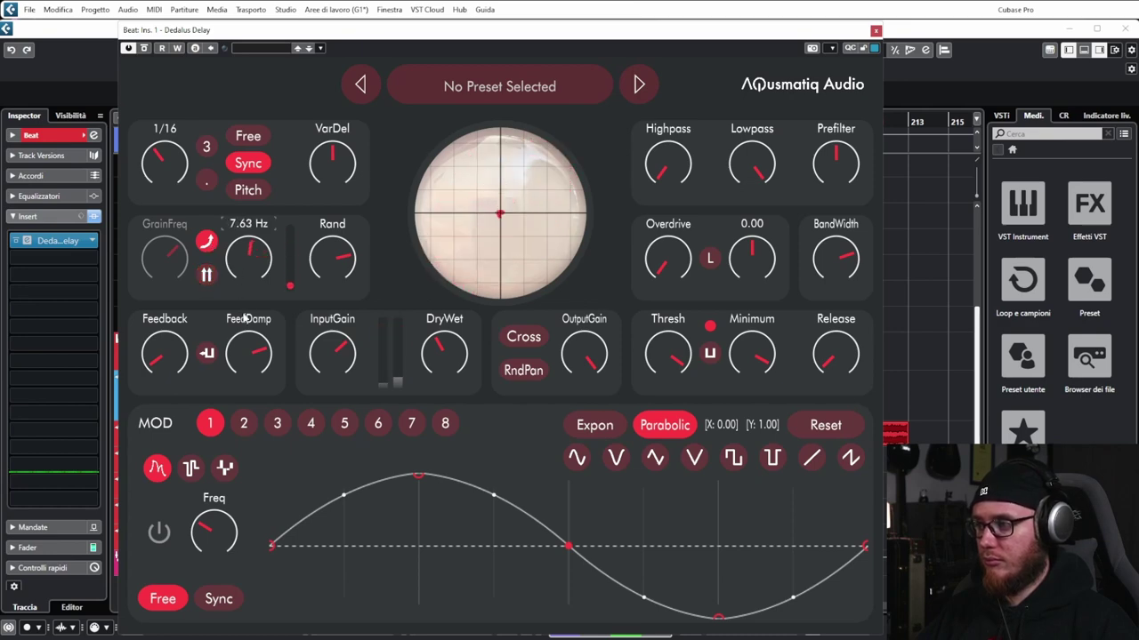
mouse_move(263, 267)
left_mouse_down()
mouse_move(261, 279)
mouse_move(321, 292)
mouse_move(321, 460)
left_mouse_up()
mouse_move(323, 266)
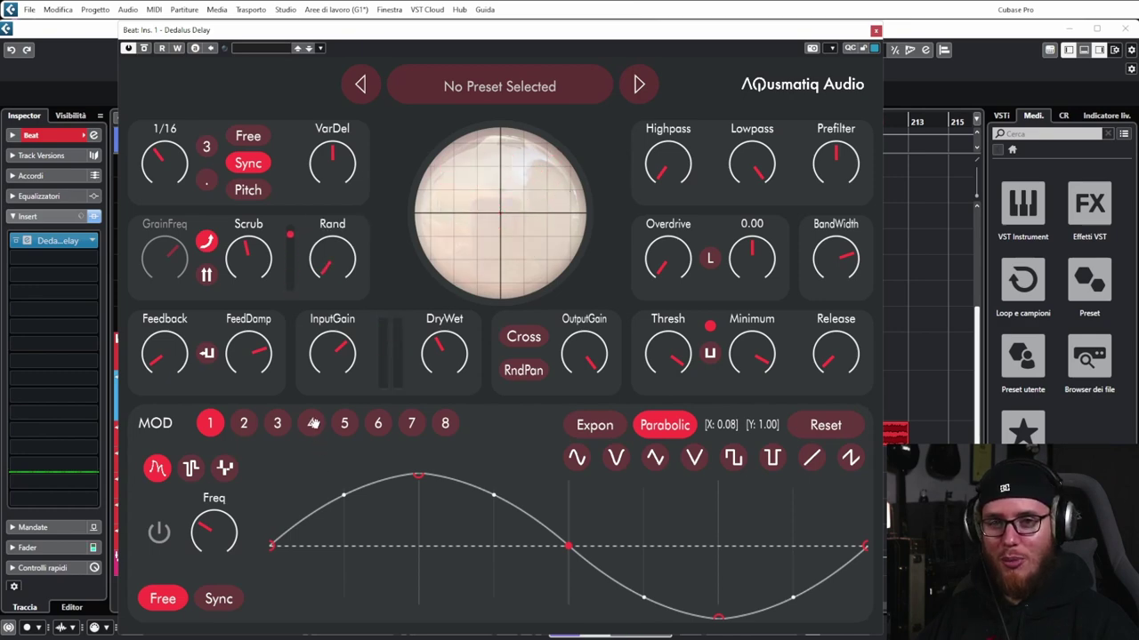
mouse_move(321, 348)
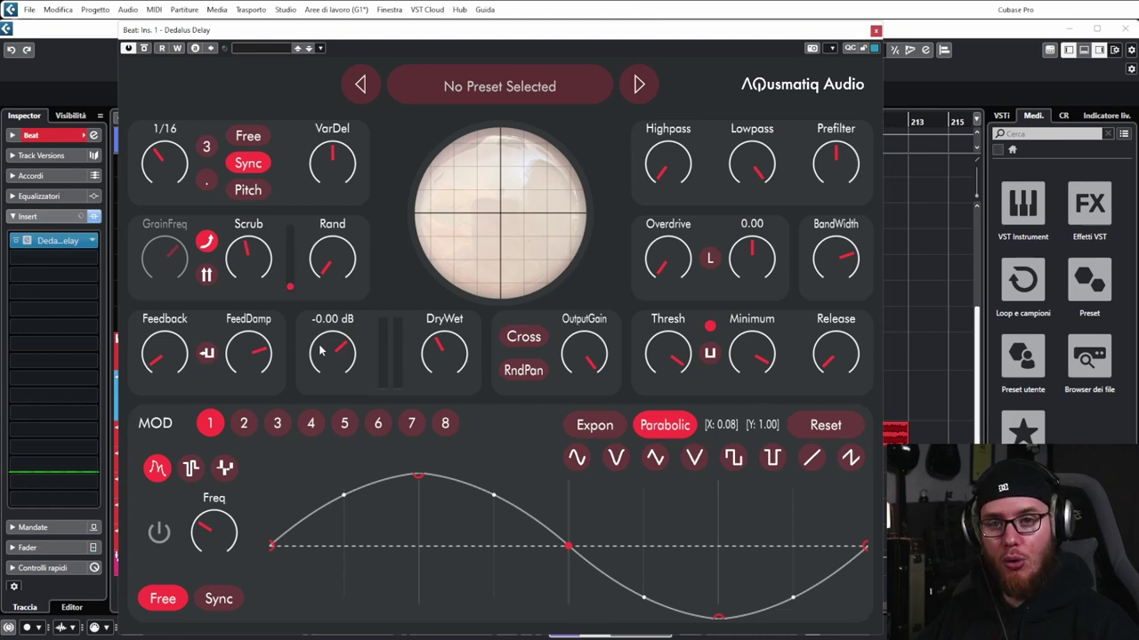
Turn off the curved-arrow mode beside GrainFreq and disable Delay Mod
left_click(207, 243)
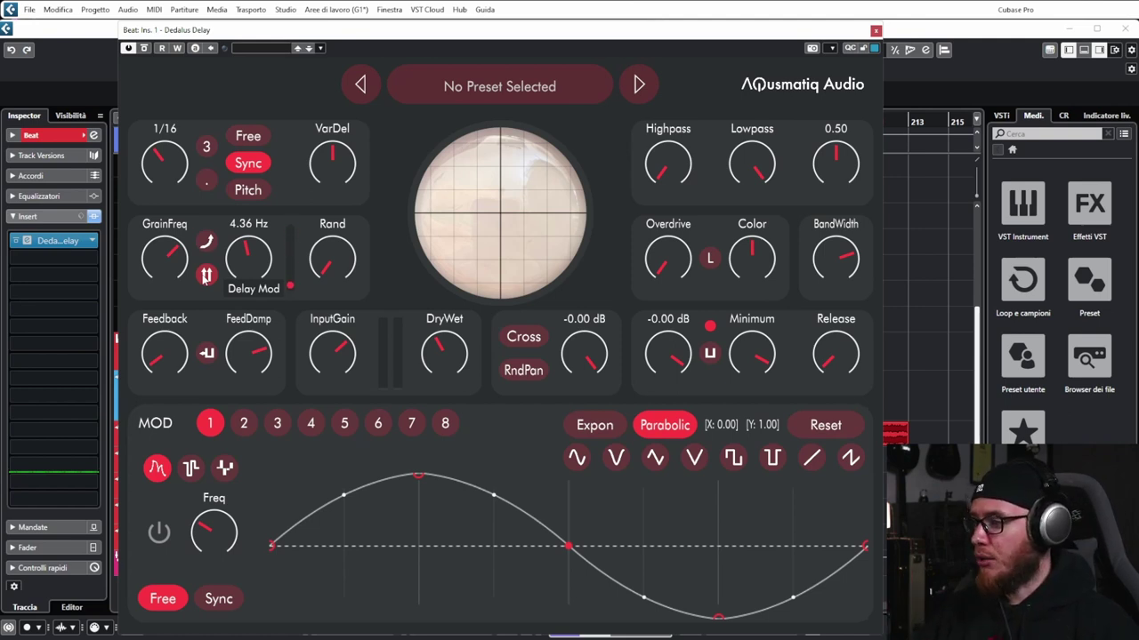
left_click(206, 276)
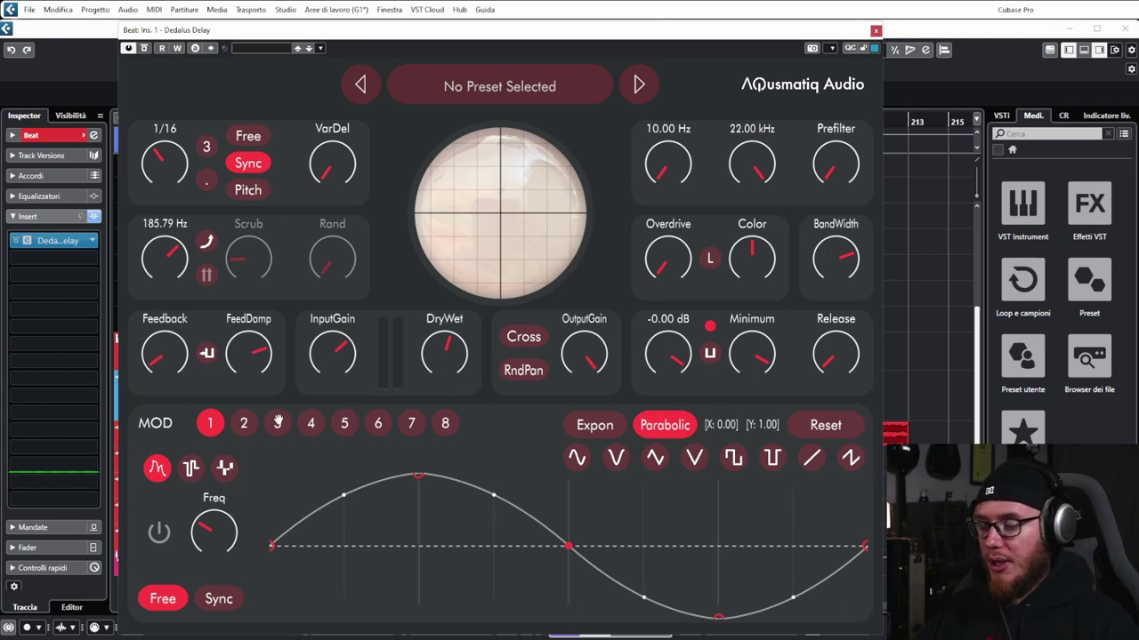
Set Prefilter to 1.00 and play the beat while raising Highpass to 1.40 kHz and lowering Lowpass to just below the middle
left_click_drag(848, 145, 847, 105)
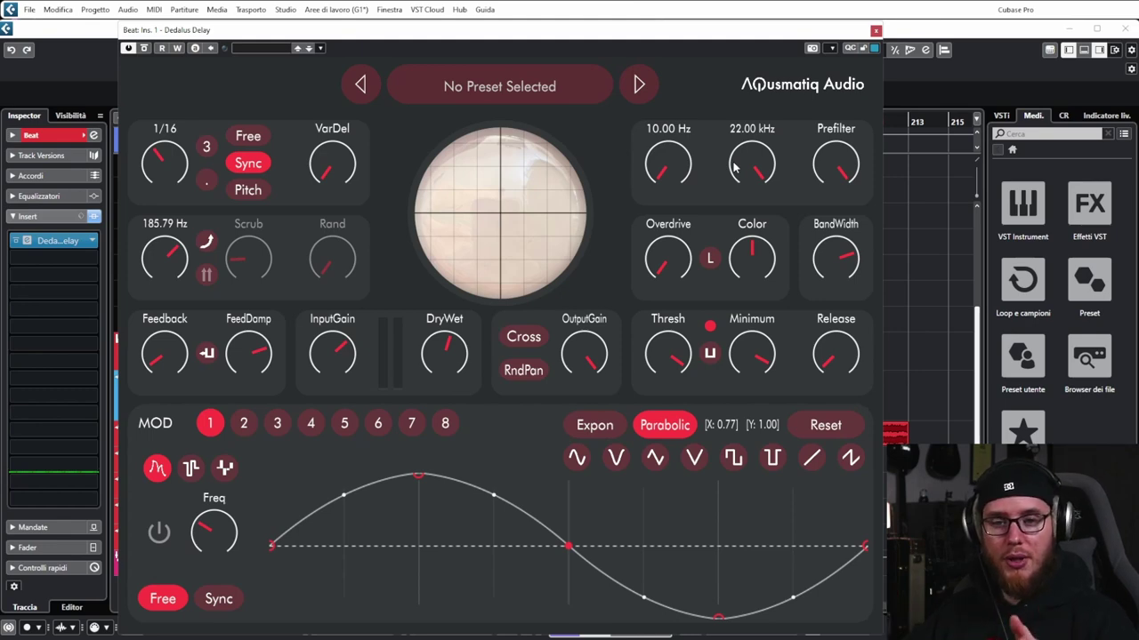
key("space")
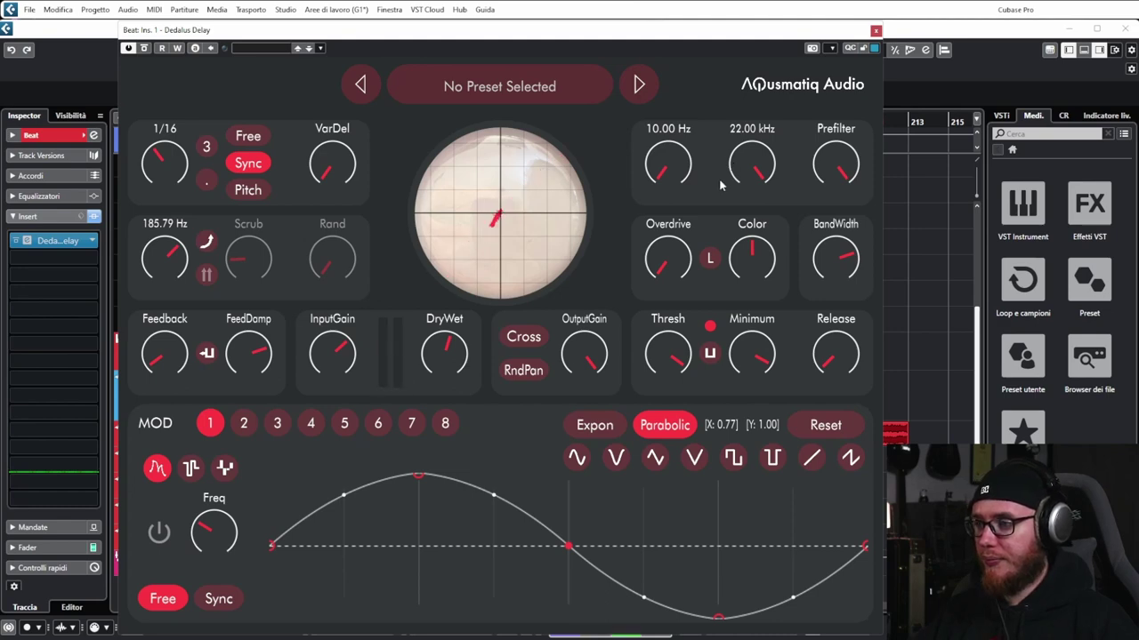
left_click_drag(670, 175, 691, 114)
left_click_drag(743, 176, 738, 271)
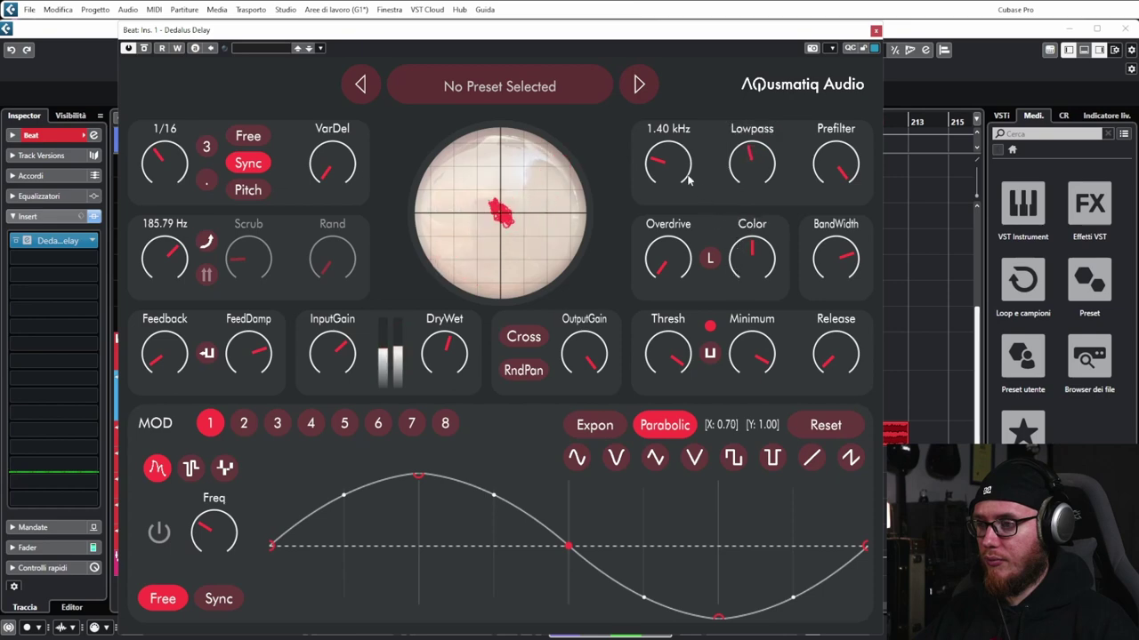
Audition a higher Highpass with different Prefilter amounts, ending with Highpass at minimum, Lowpass at 17.08 kHz and Prefilter near minimum
left_click_drag(669, 160, 701, 84)
left_click_drag(835, 158, 785, 89)
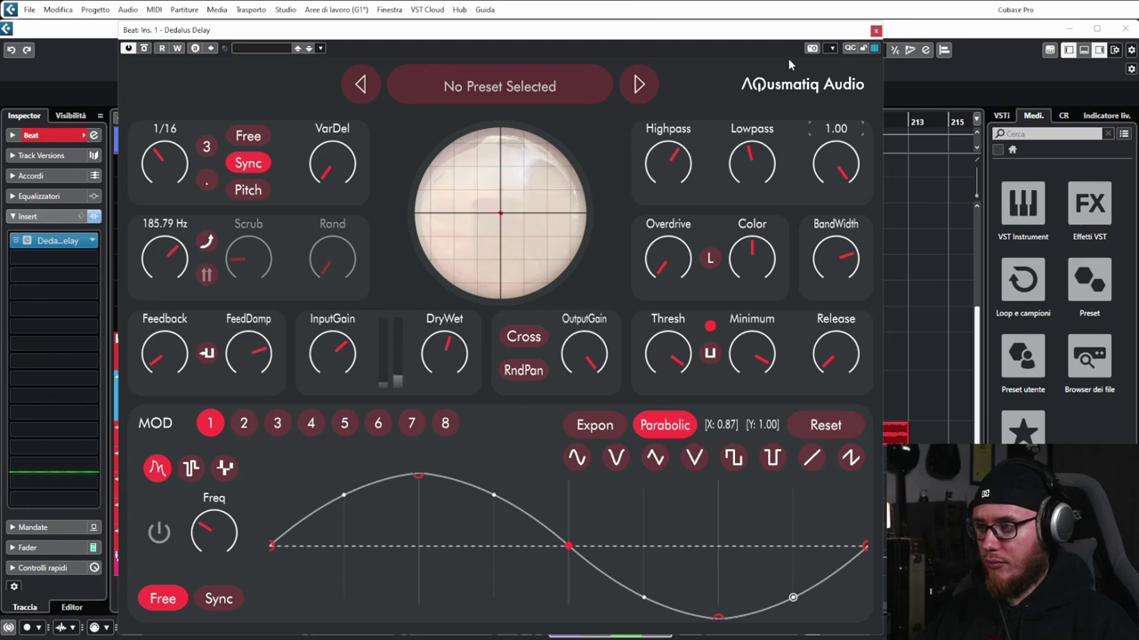
double_click(835, 162)
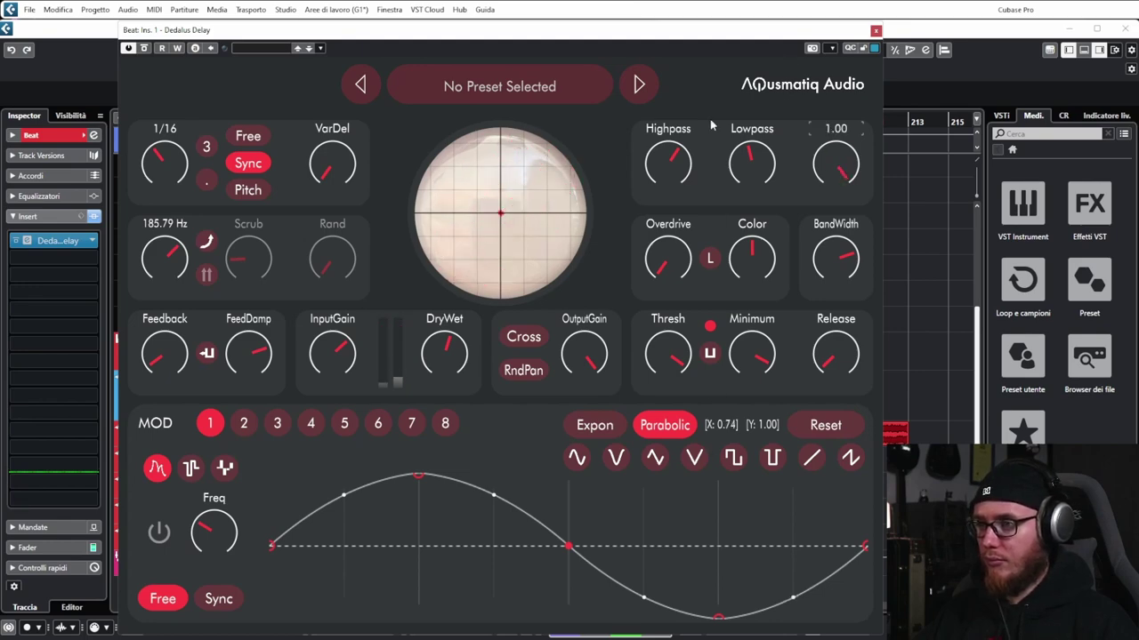
mouse_move(673, 168)
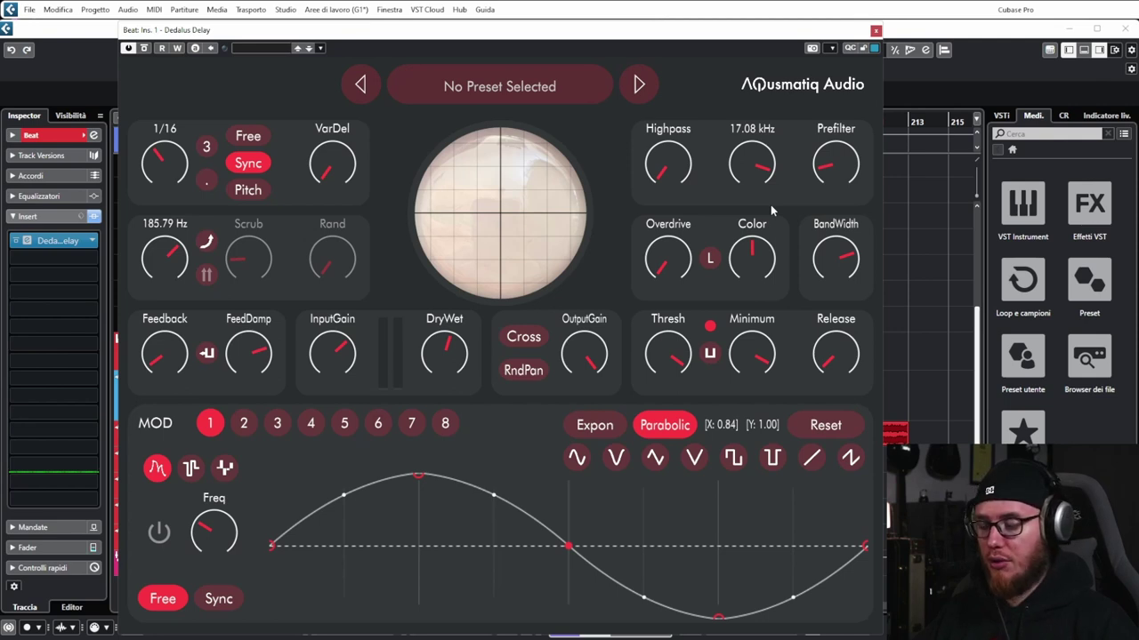
Set BandWidth to the middle of its range, and try Color at 0.23 before bringing it back to 0.01
mouse_move(678, 257)
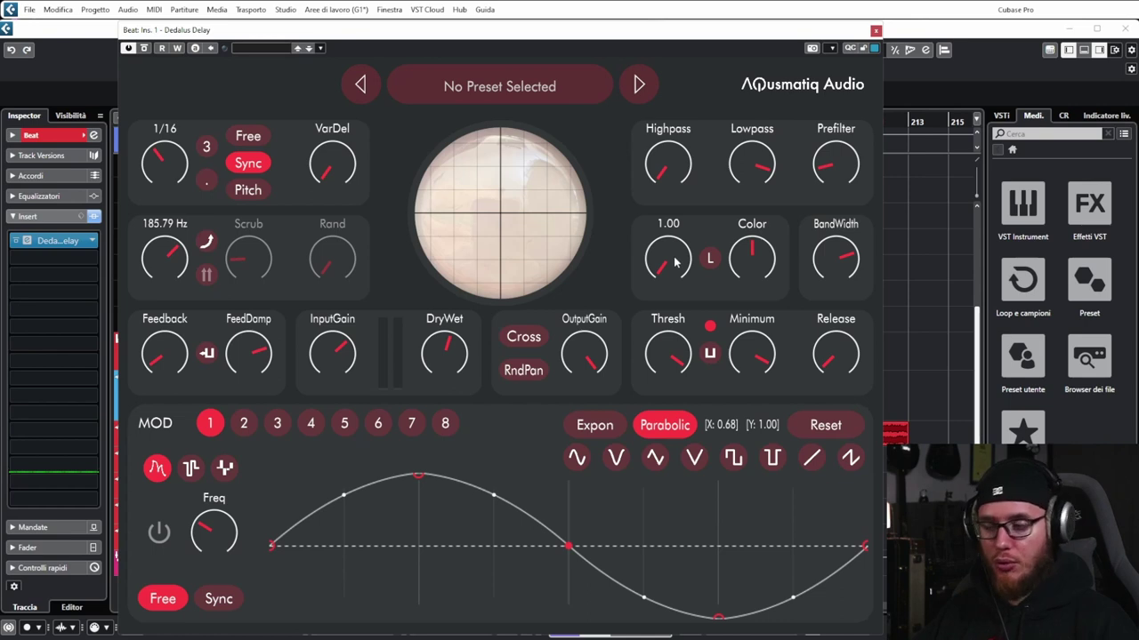
mouse_move(659, 266)
left_mouse_down()
mouse_move(654, 98)
mouse_move(647, 175)
mouse_move(680, 267)
left_mouse_up()
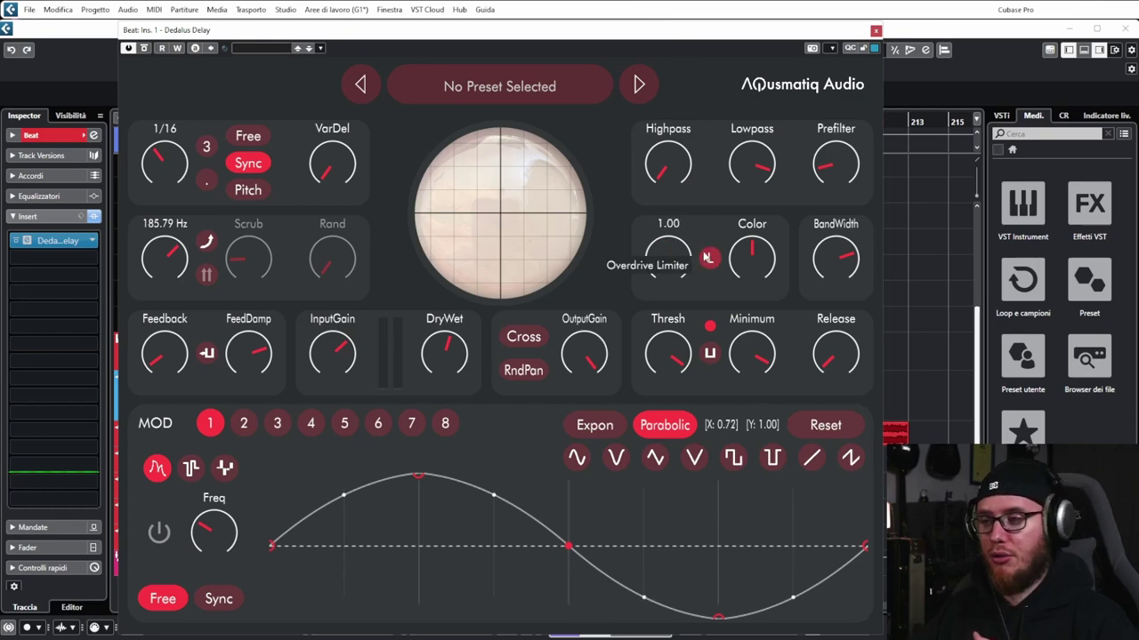
mouse_move(753, 277)
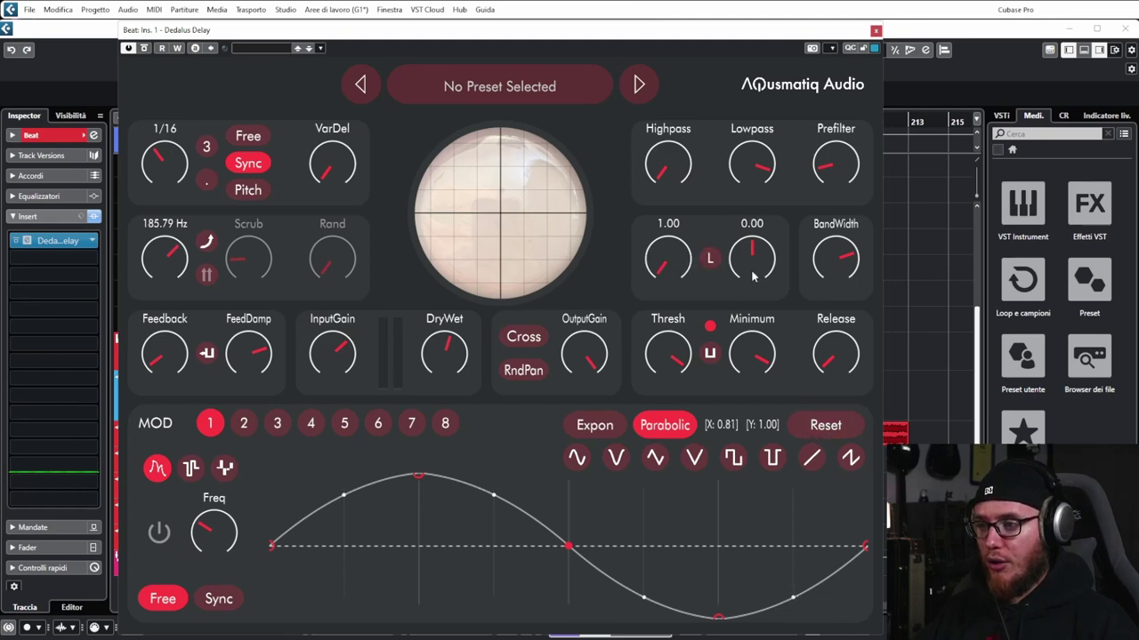
left_click_drag(755, 258, 762, 233)
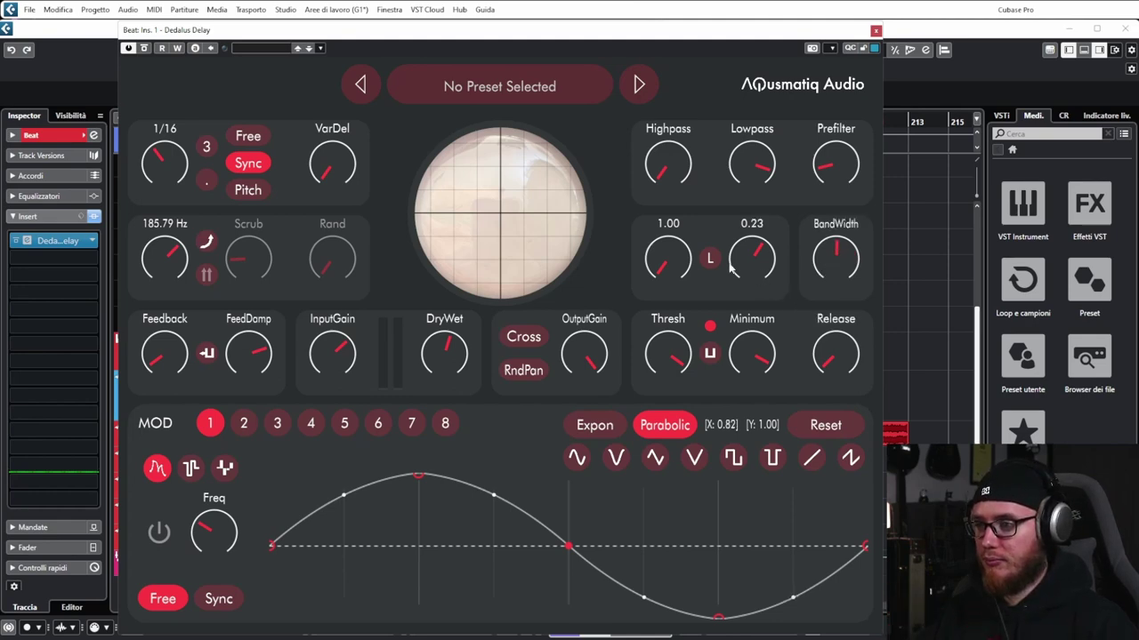
left_click_drag(745, 268, 745, 292)
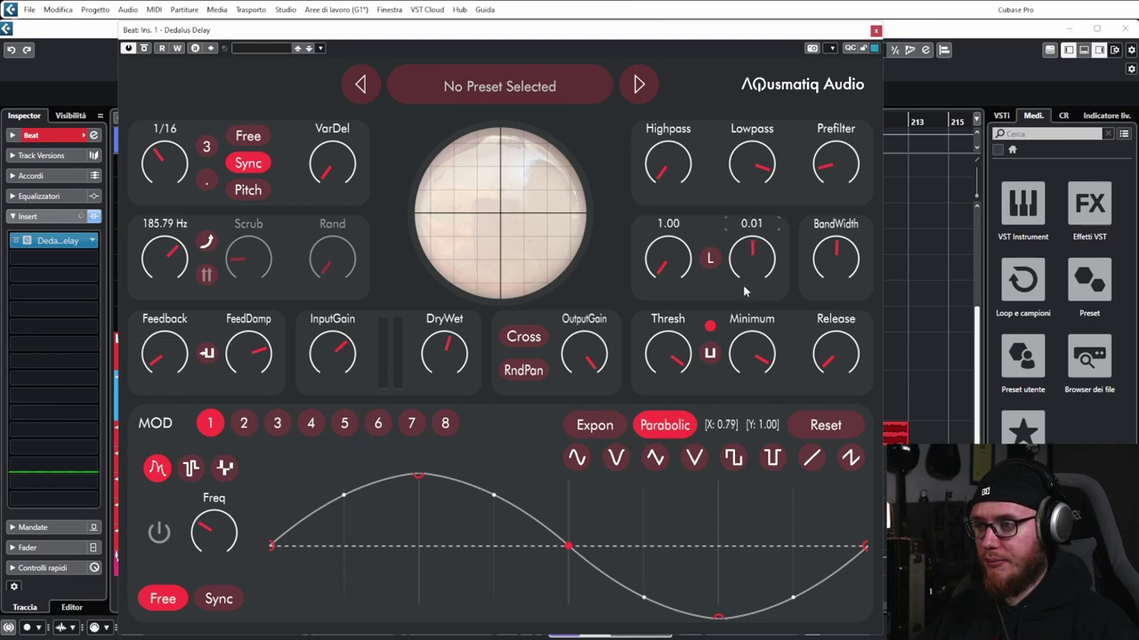
Raise Overdrive to about three quarters of its range during playback and try the Overdrive Limiter
left_click_drag(675, 276, 707, 100)
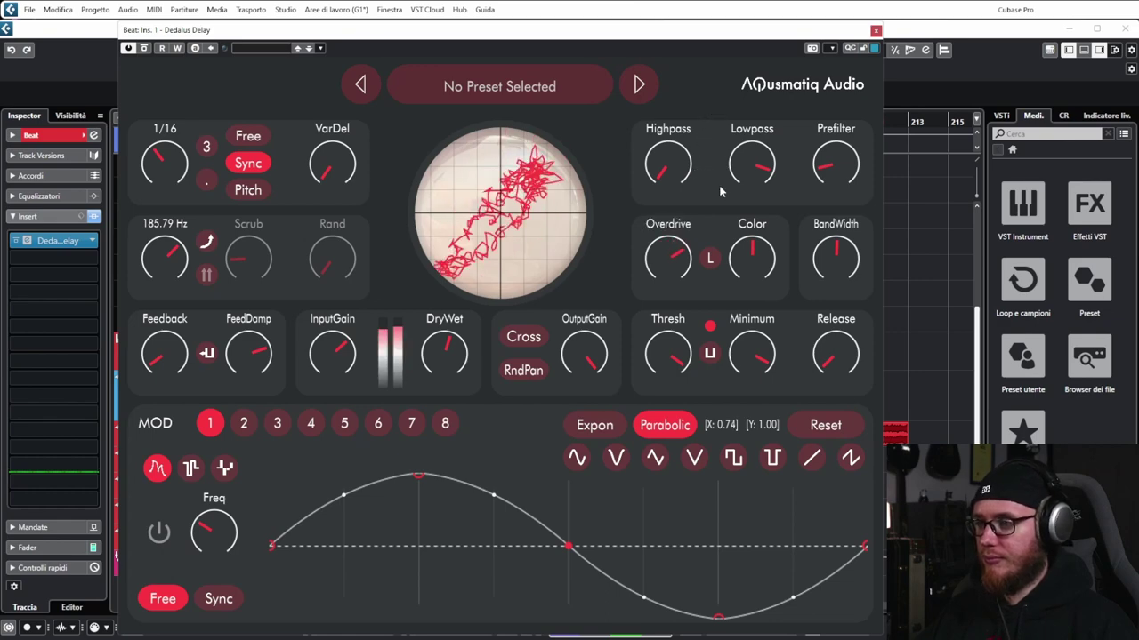
left_click(710, 258)
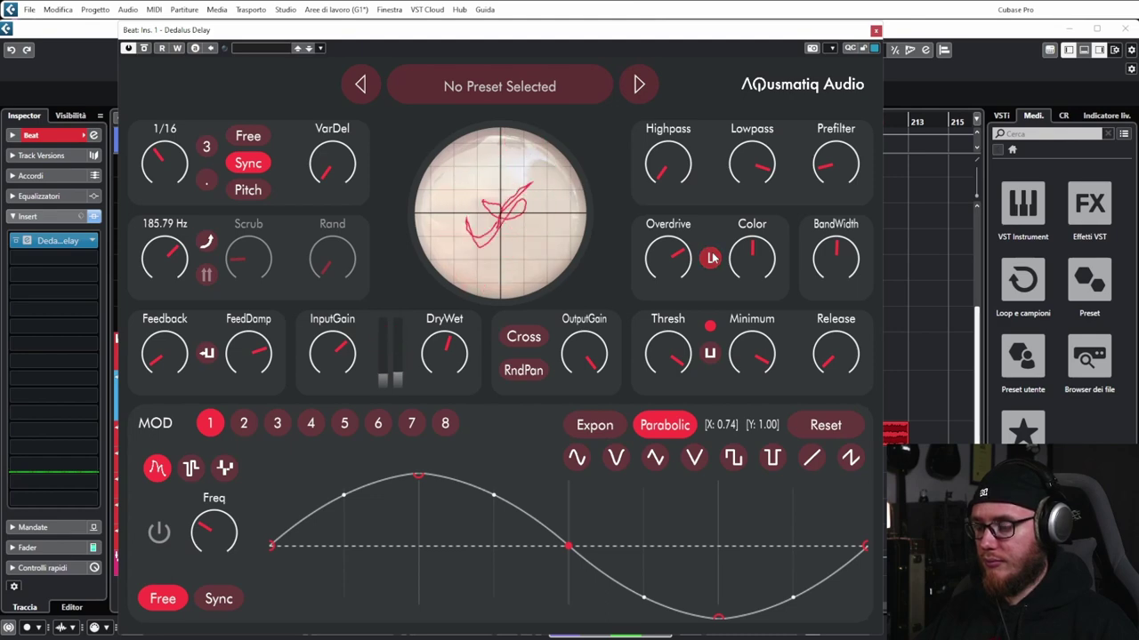
Set Highpass to 3.42 kHz, Lowpass to 11.16 kHz and Color to -0.33
left_click_drag(667, 165, 669, 136)
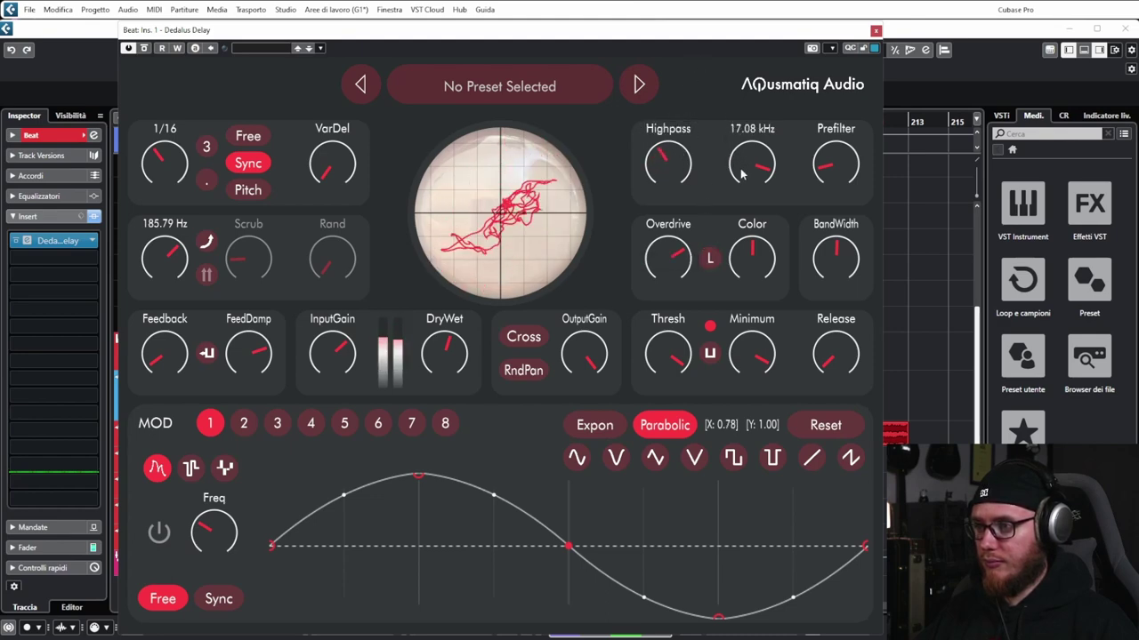
mouse_move(741, 174)
left_mouse_down()
mouse_move(752, 218)
mouse_move(756, 183)
left_mouse_up()
mouse_move(737, 252)
left_mouse_down()
mouse_move(740, 411)
mouse_move(726, 470)
mouse_move(722, 391)
mouse_move(765, 258)
mouse_move(835, 247)
mouse_move(834, 234)
left_mouse_up()
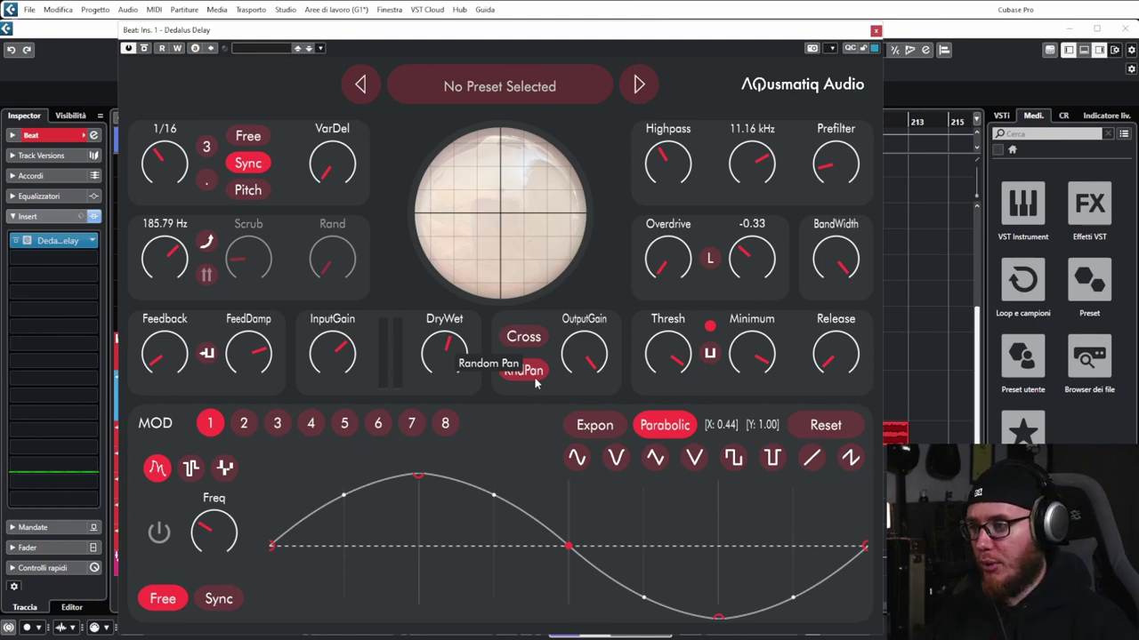
Play the beat with Cross enabled, raise Highpass to 10.31 kHz and Overdrive to about a quarter of its range, and disable Cross
key("space")
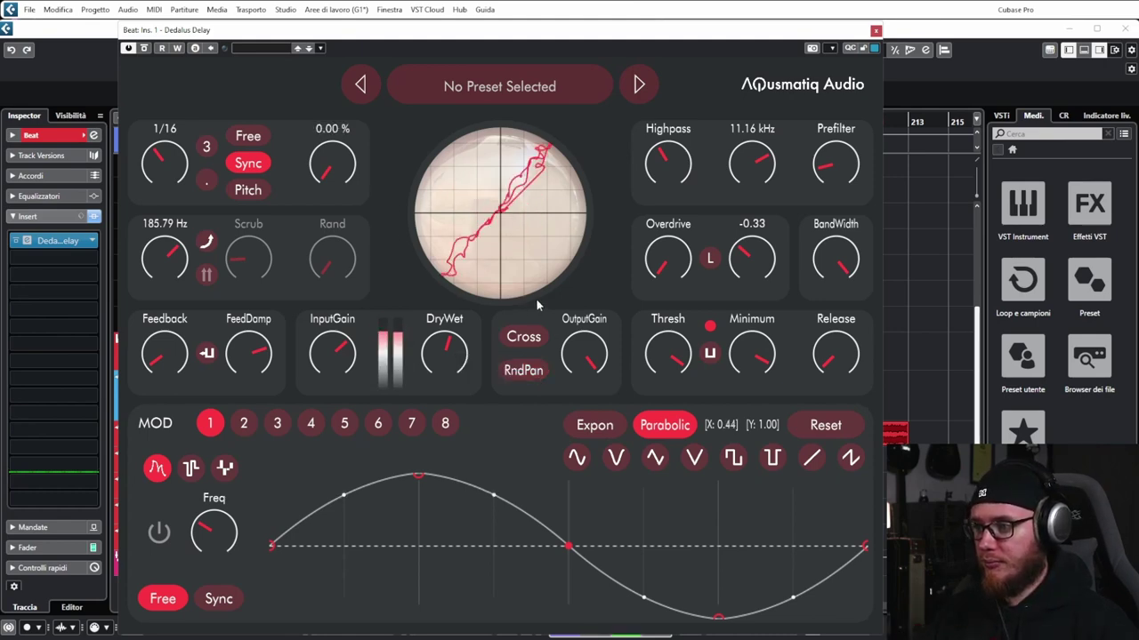
left_click(525, 338)
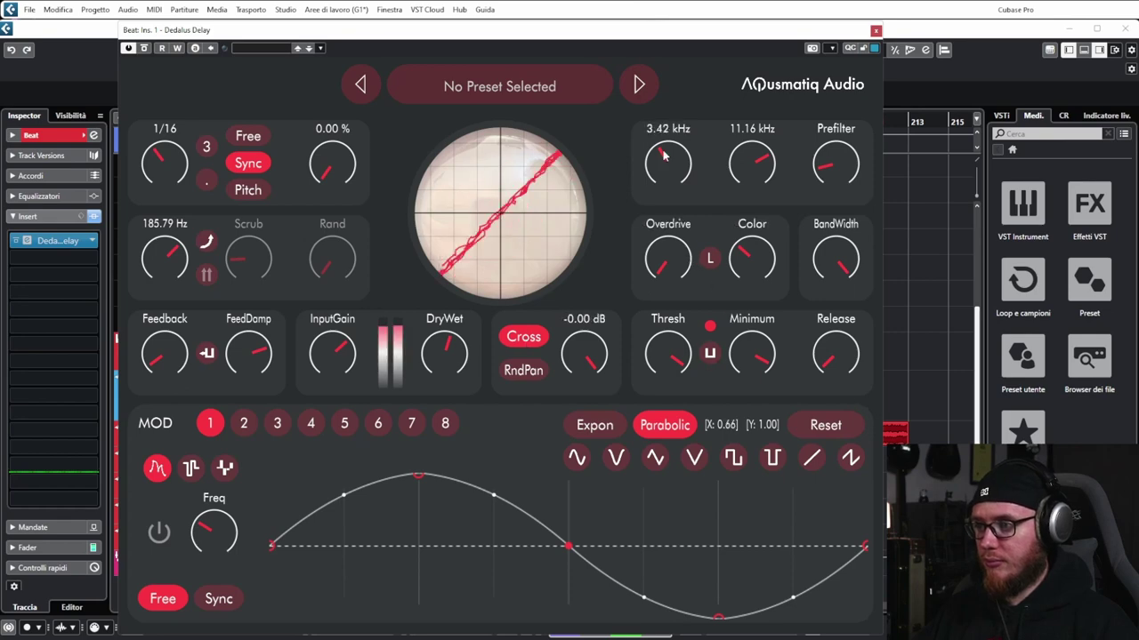
left_click_drag(667, 162, 697, 107)
left_click_drag(667, 258, 669, 246)
left_click(520, 338)
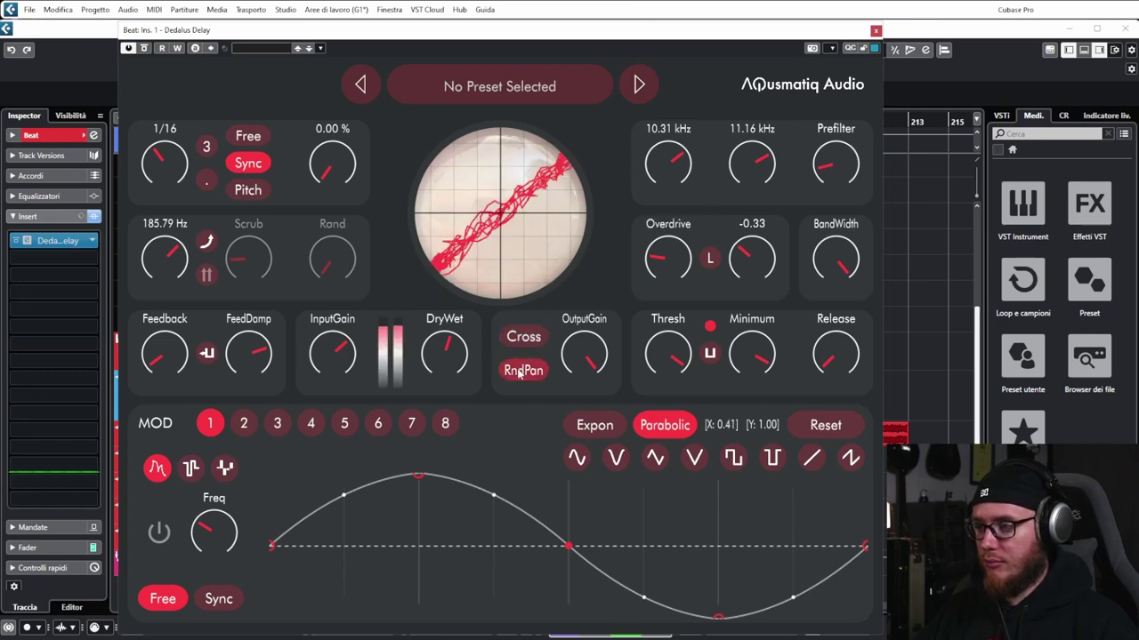
Audition random panning by enabling RndPan on the delay, and turn it off again
left_click(522, 373)
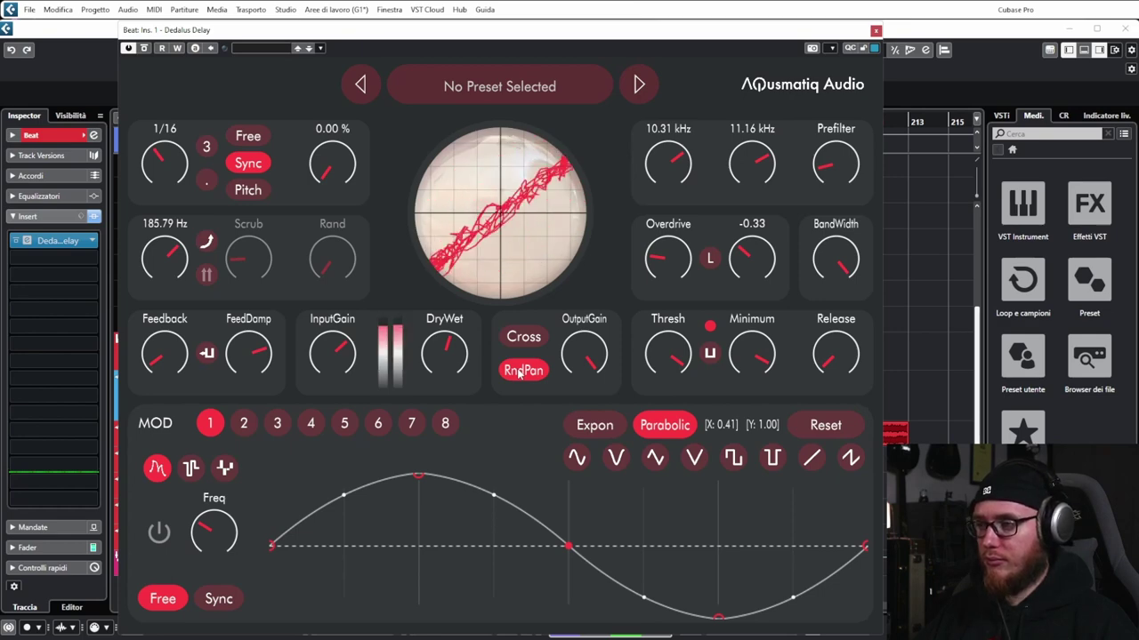
left_click(521, 373)
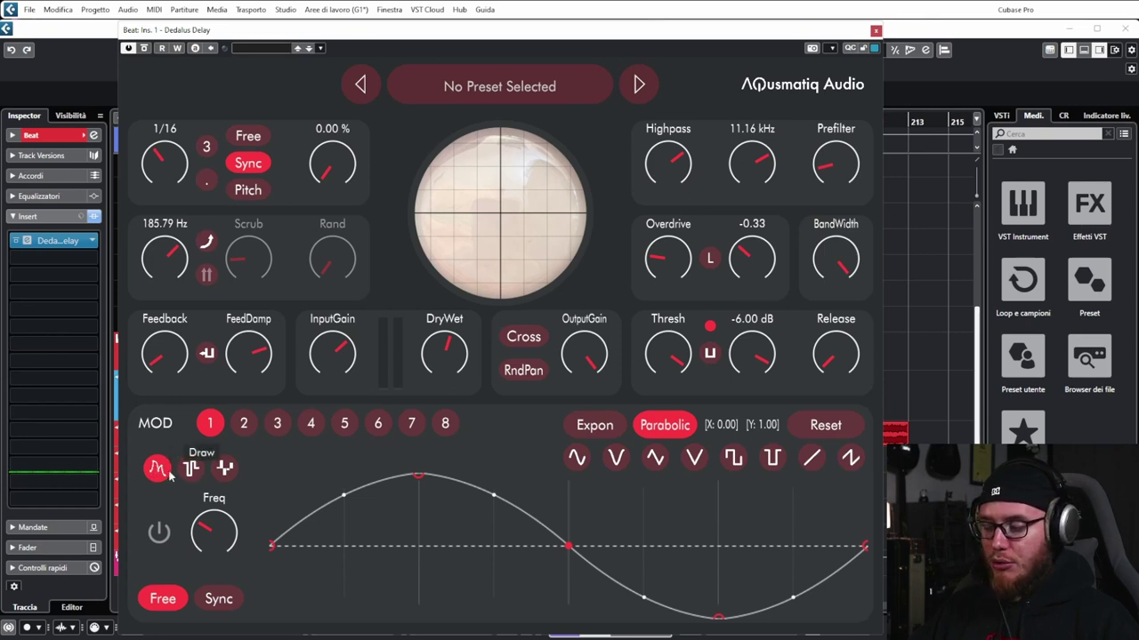
Try reshaping the Mod 1 curve by lowering its first curve handle and peak, and restore the parabolic sine shape
left_click_drag(344, 495, 345, 520)
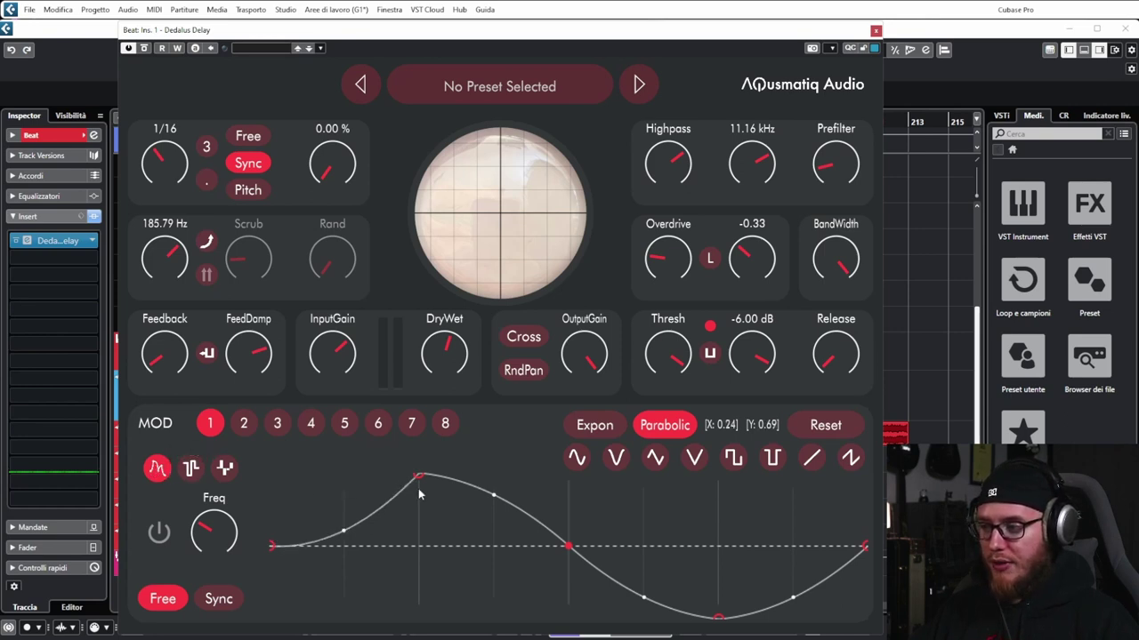
left_click_drag(418, 476, 418, 532)
left_click(577, 458)
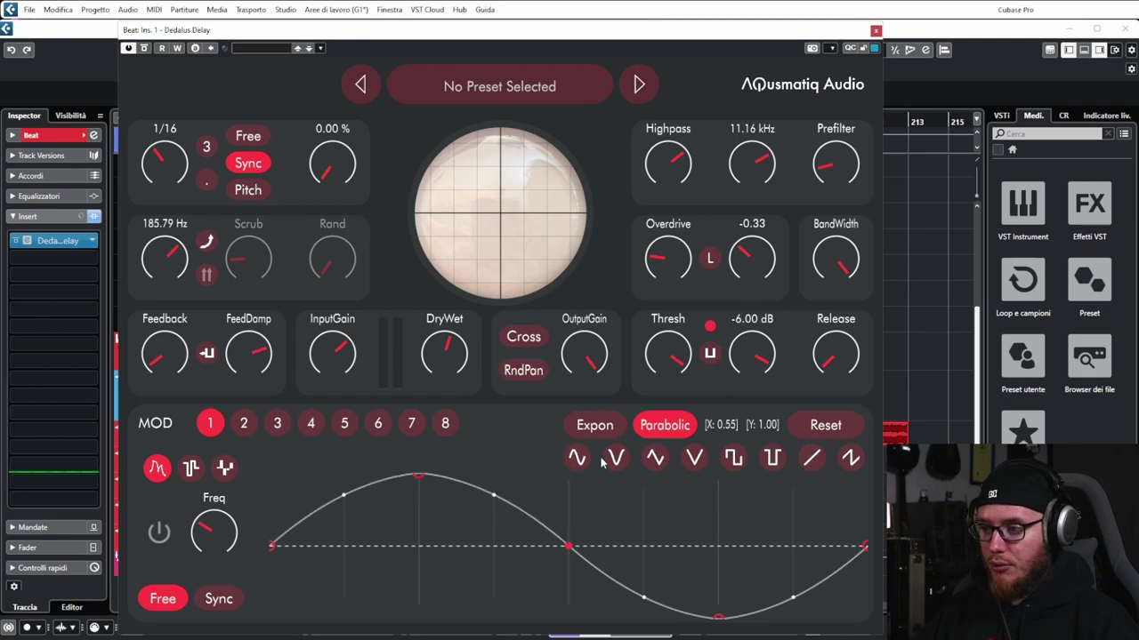
Preview each preset waveform for Mod 1, from the curved and triangle shapes through square, ramp and sawtooth, and return to the sine
left_click(616, 458)
left_click(655, 458)
left_click(693, 458)
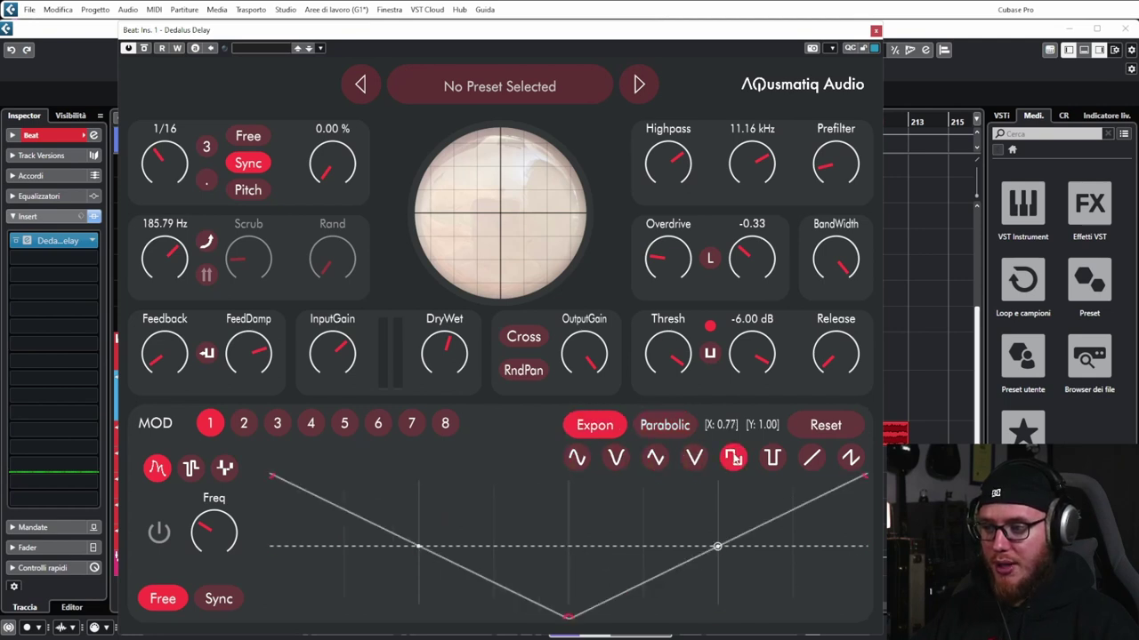
left_click(733, 459)
left_click(772, 458)
left_click(811, 458)
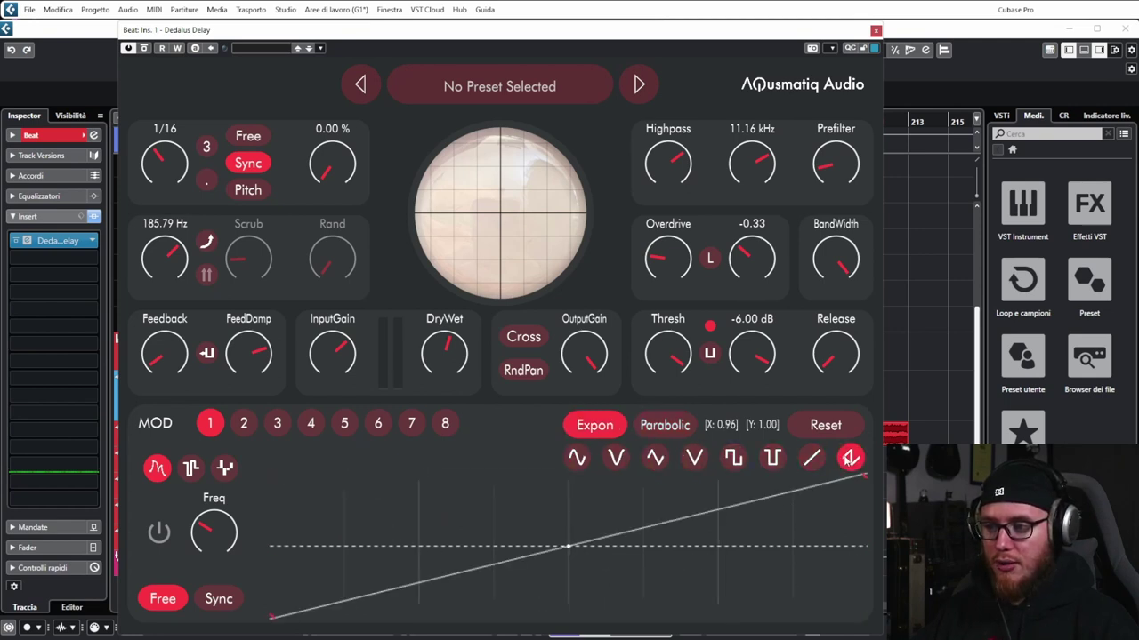
left_click(850, 459)
left_click(577, 458)
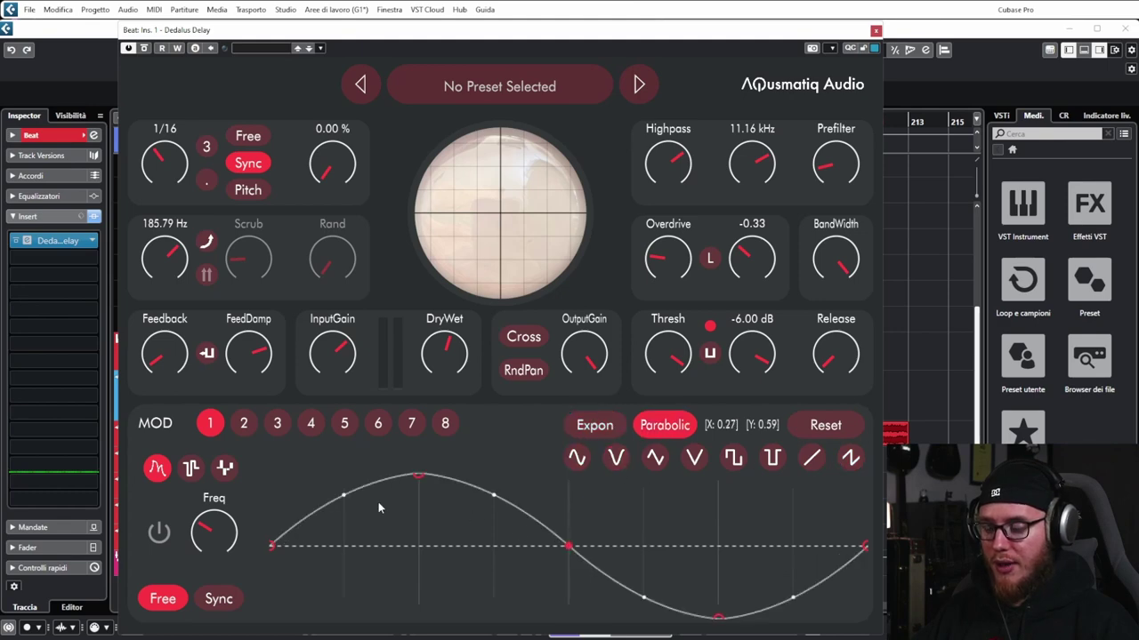
Show the Chaos modulation type for Mod 1 and switch it to the step pattern type
left_click(190, 469)
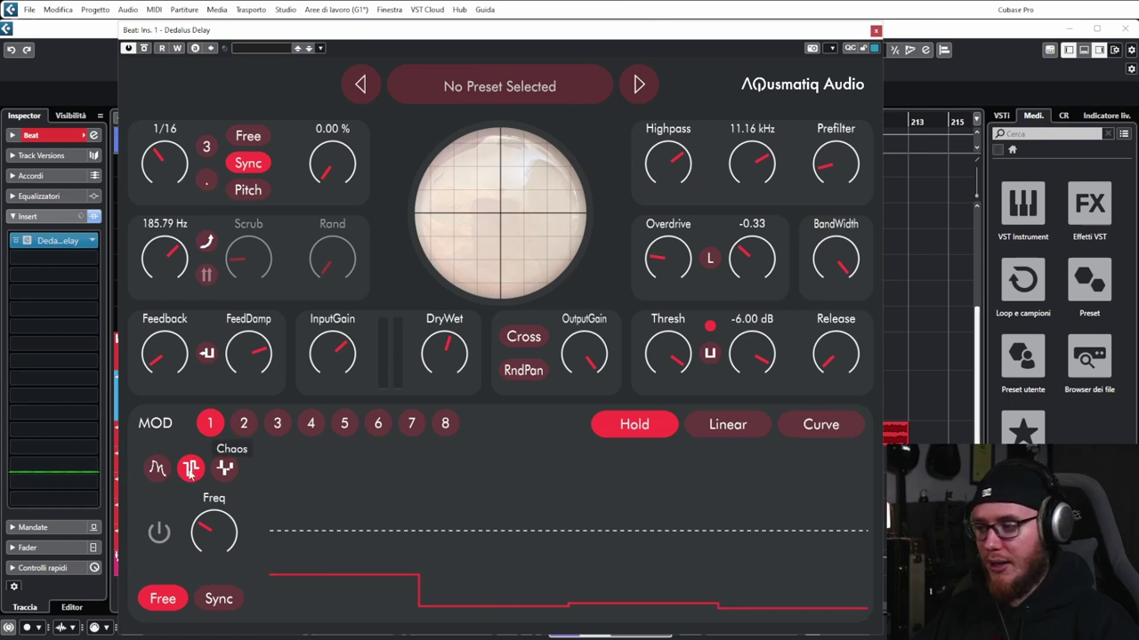
left_click(224, 470)
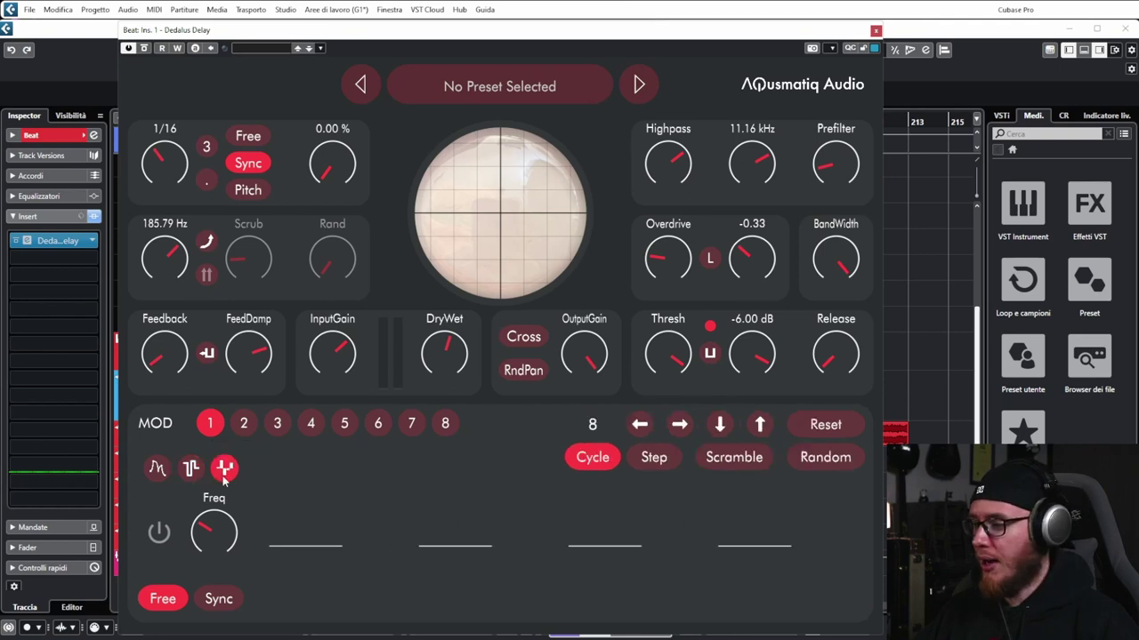
Return Mod 1 to the Draw waveform type and set its rate to a tempo-synced 1/2
left_click(160, 471)
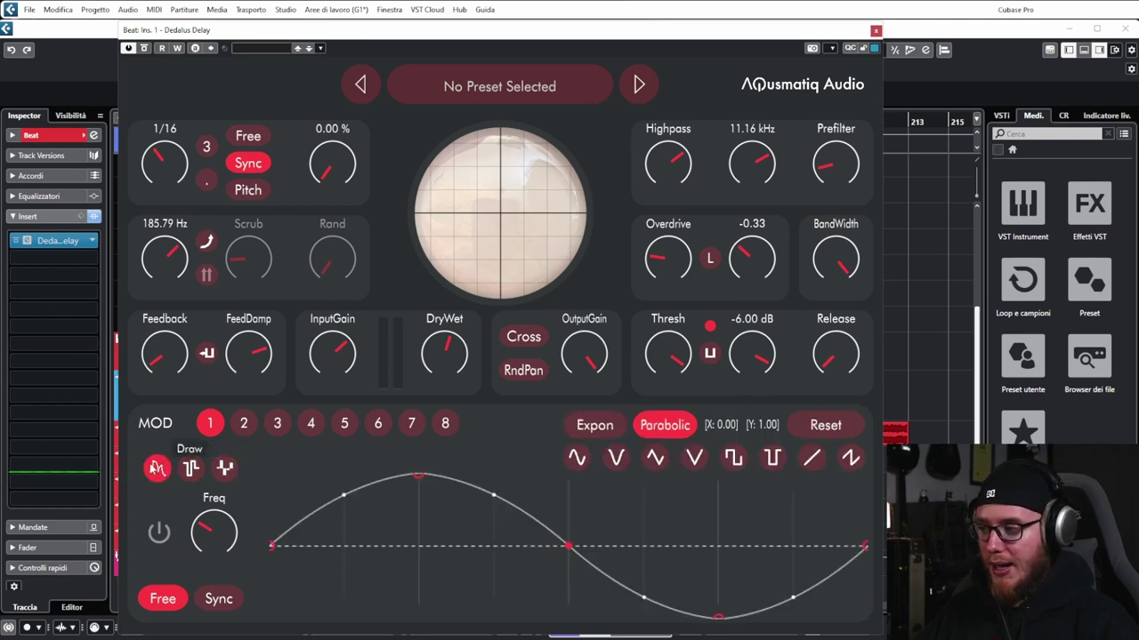
left_click(218, 599)
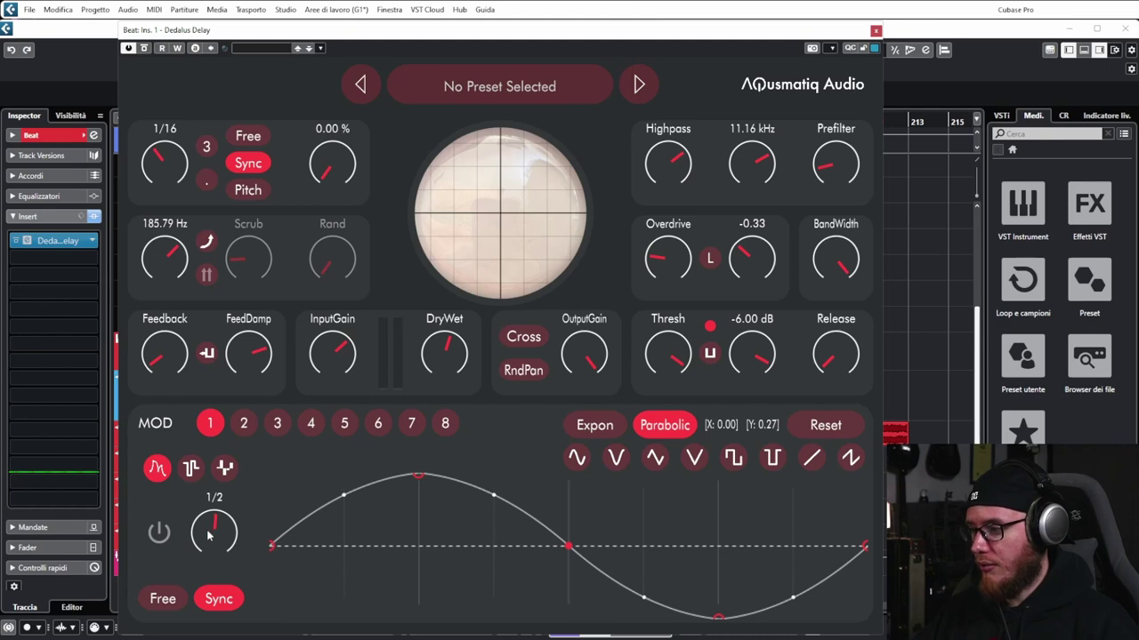
left_click_drag(209, 534, 210, 548)
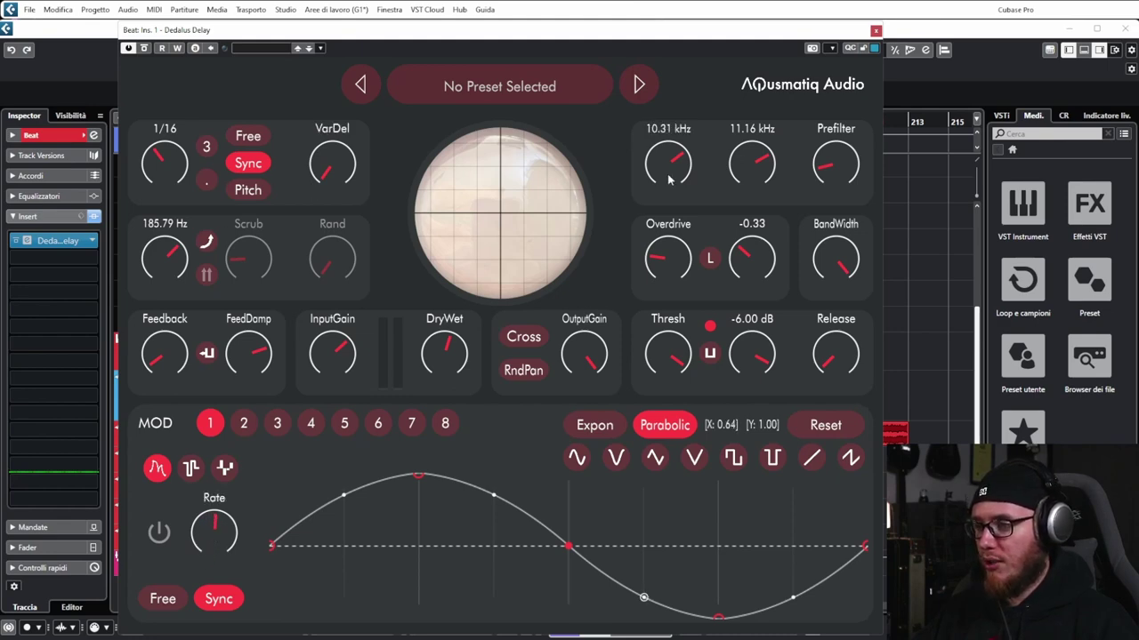
Open the filters fully, with the highpass at minimum and the lowpass at 22.00 kHz, and lower Overdrive to 1.00
left_click_drag(669, 218, 658, 405)
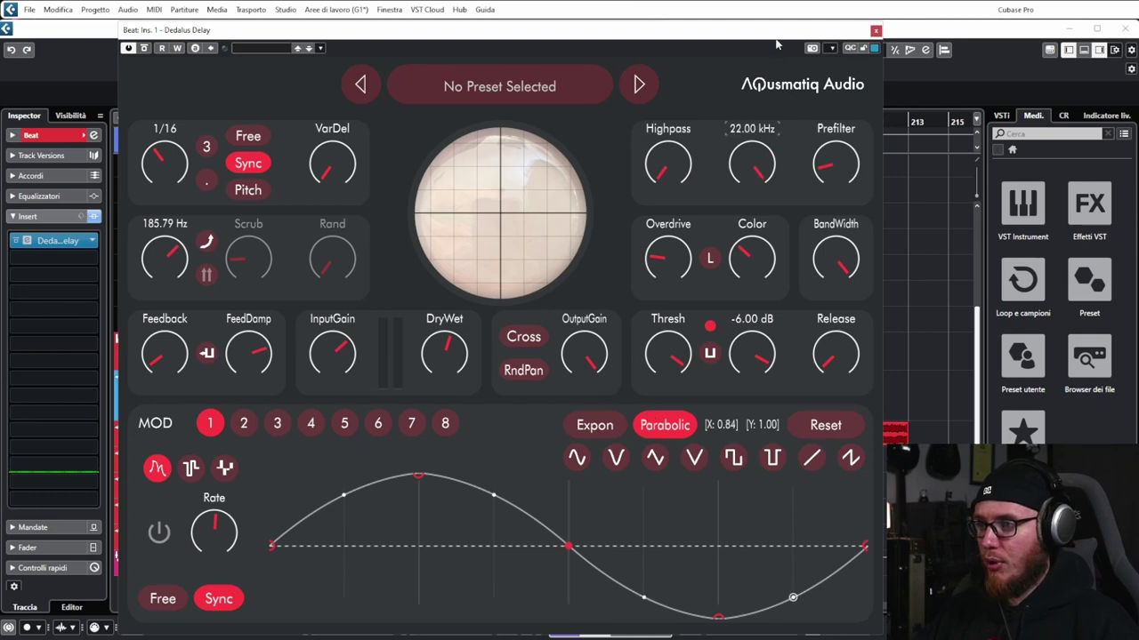
left_click_drag(668, 257, 669, 293)
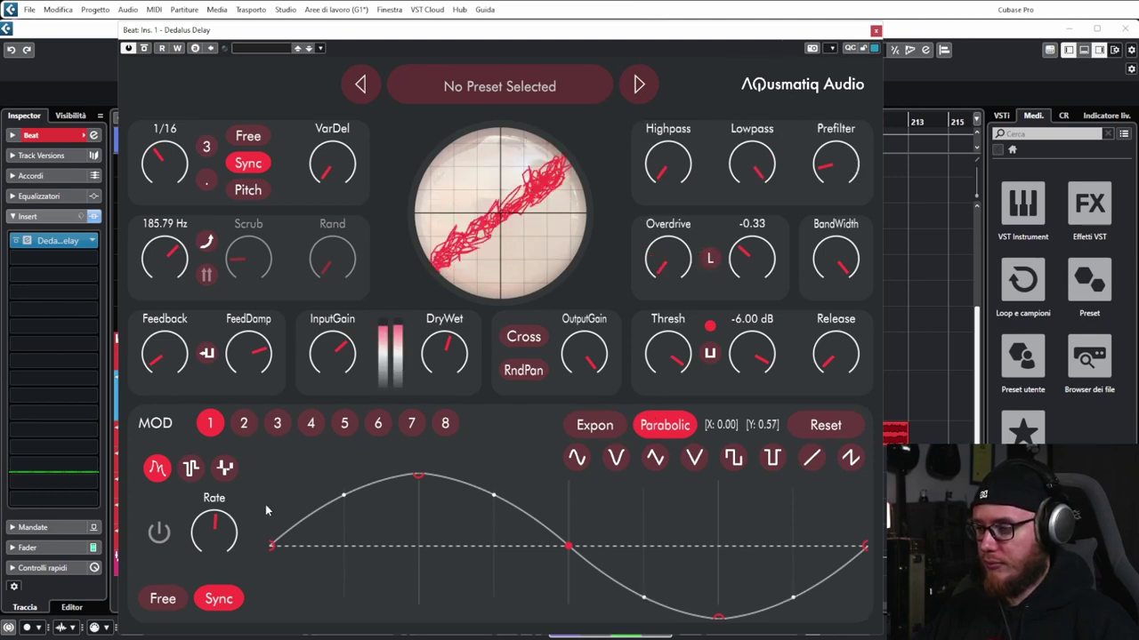
Turn on Mod 1 and assign it as a modulation source to Overdrive
left_click(160, 536)
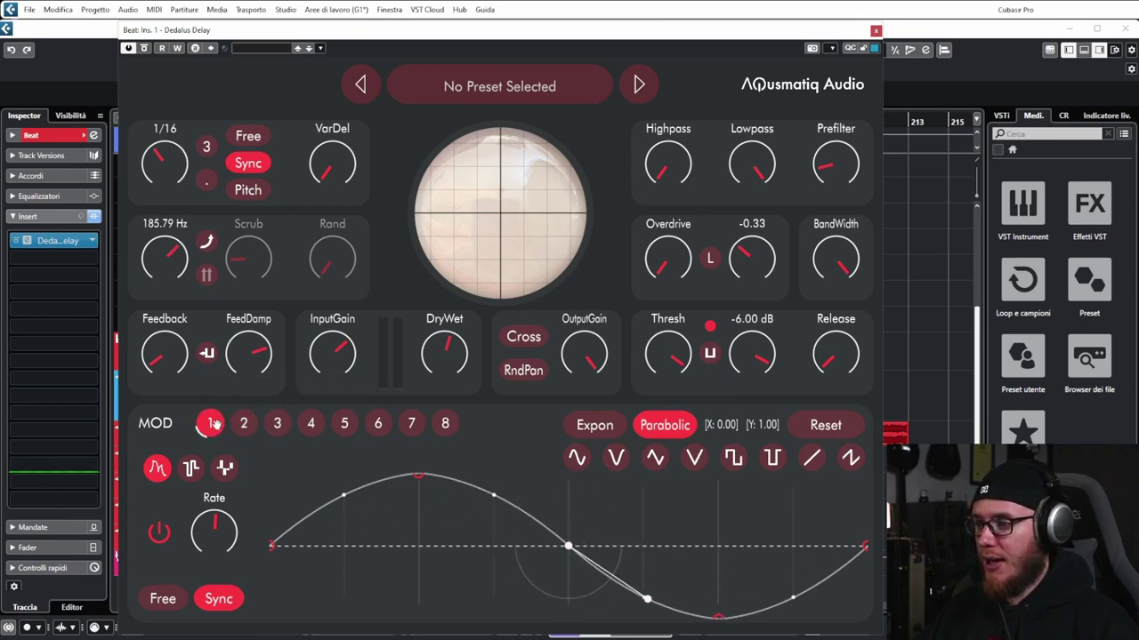
left_click_drag(210, 423, 673, 262)
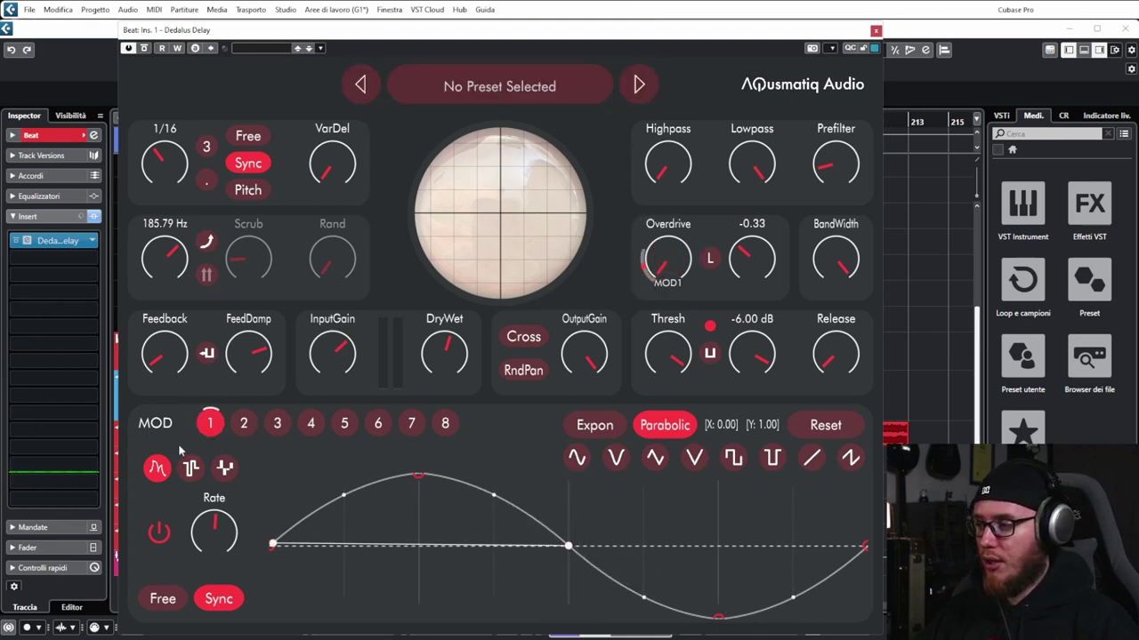
left_click(244, 425)
left_click(212, 424)
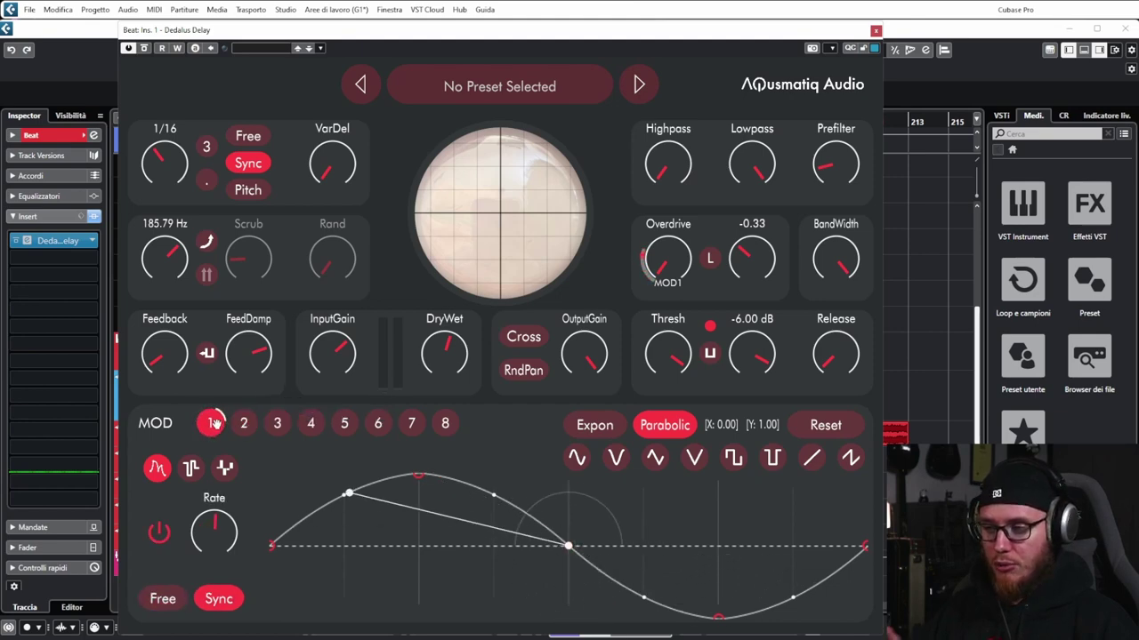
Raise the Mod 1 modulation depth on Overdrive to 98.96 %
mouse_move(658, 252)
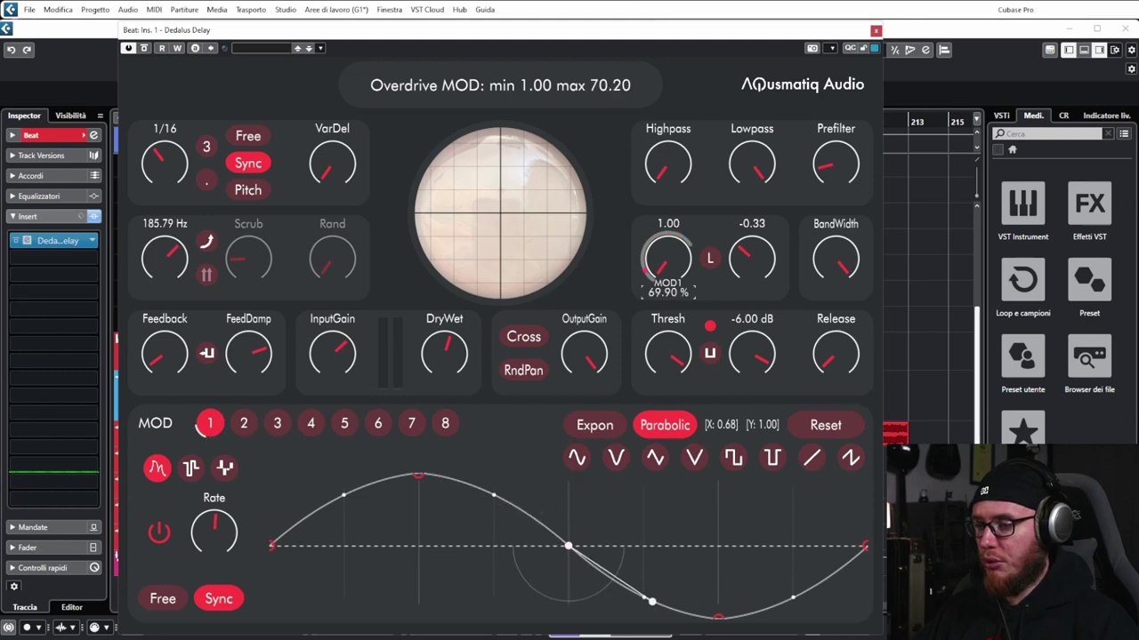
left_click_drag(667, 266, 667, 250)
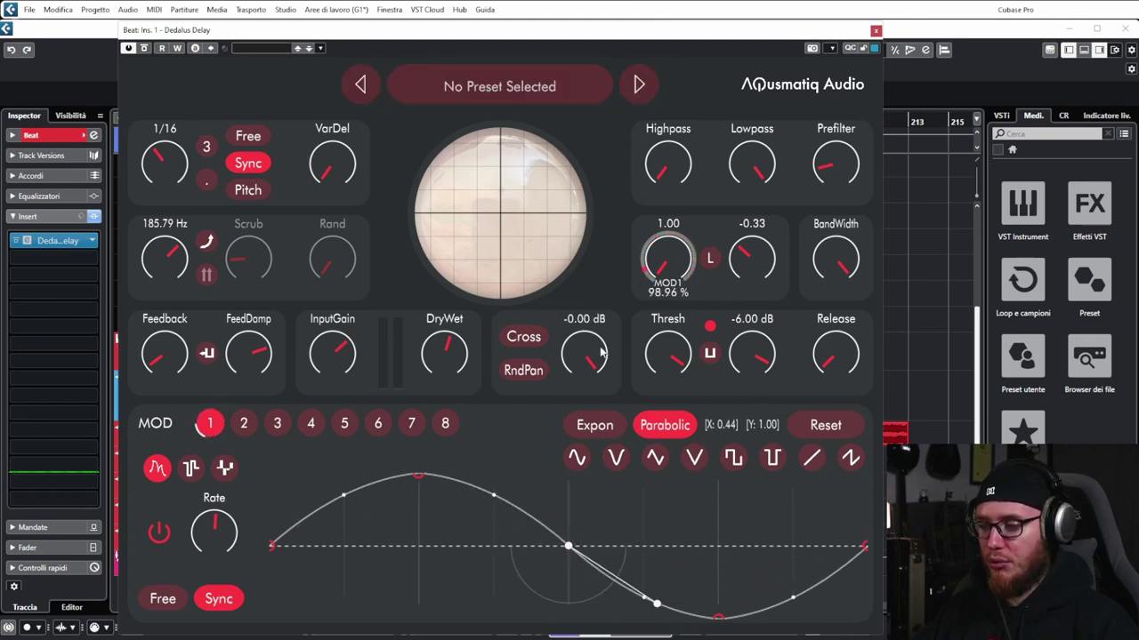
mouse_move(672, 254)
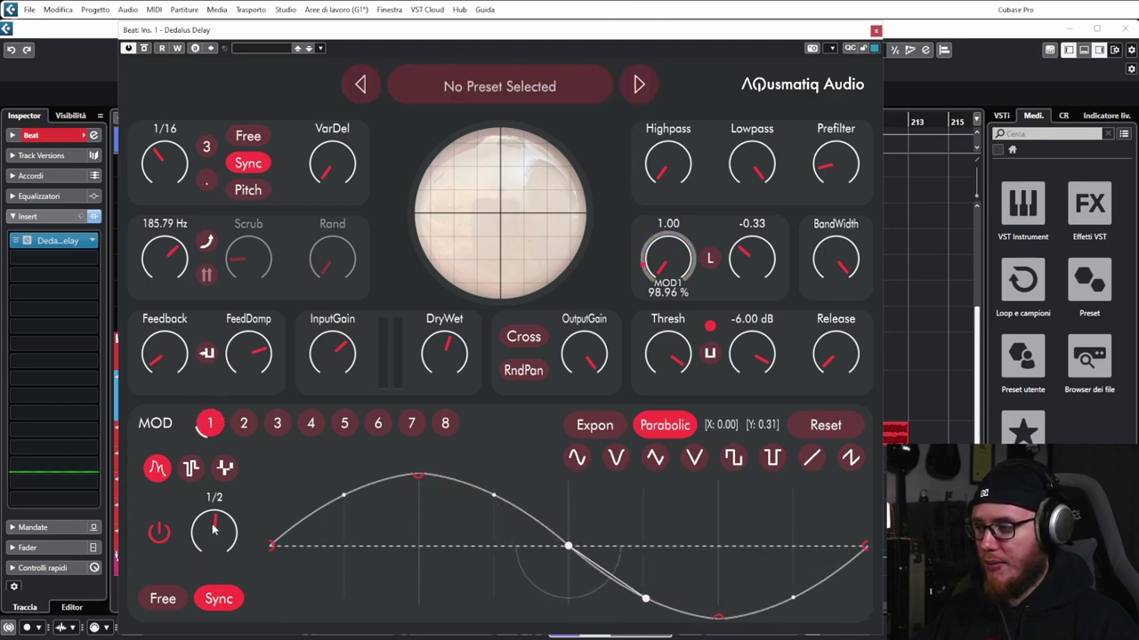
Slow the synced Mod 1 rate to 2/1 and audition the modulated overdrive on the beat
left_click_drag(213, 529, 207, 542)
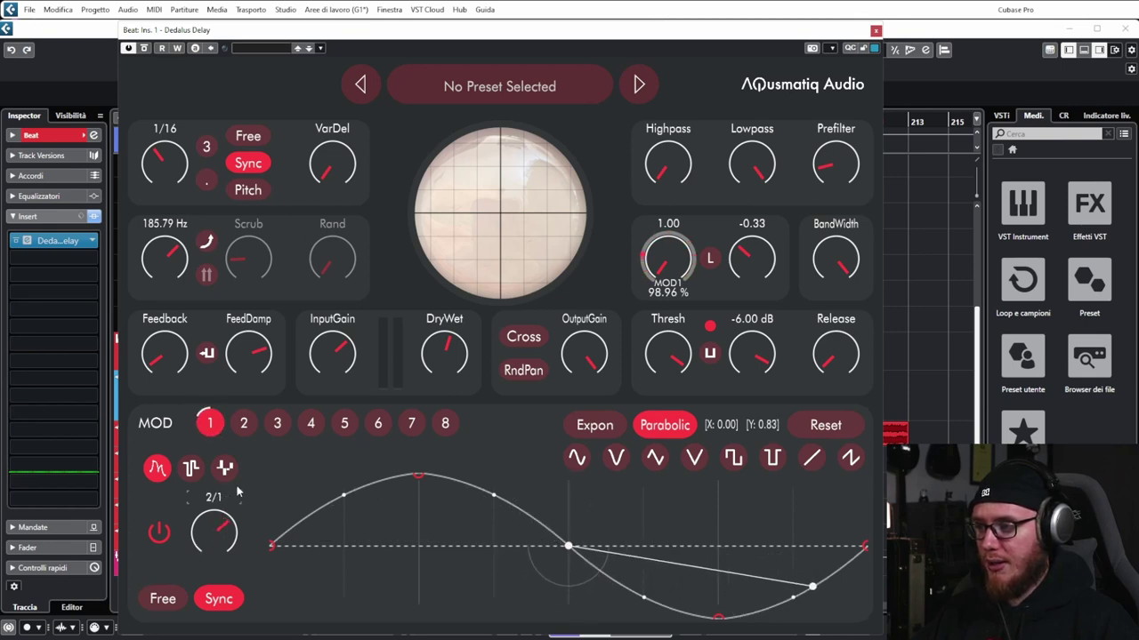
mouse_move(690, 285)
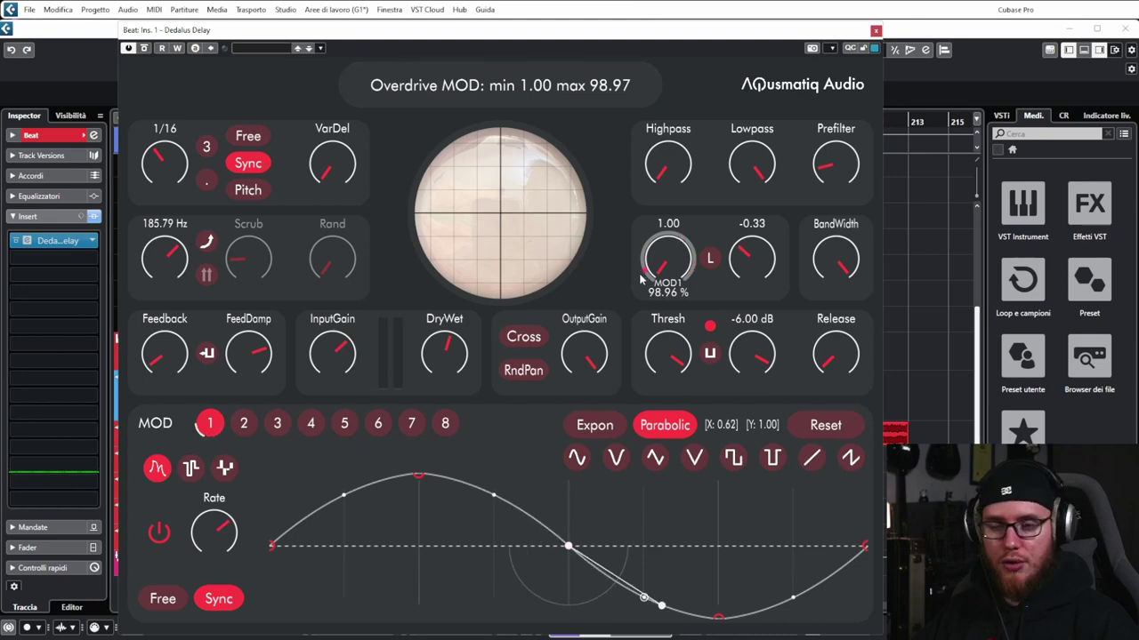
mouse_move(579, 342)
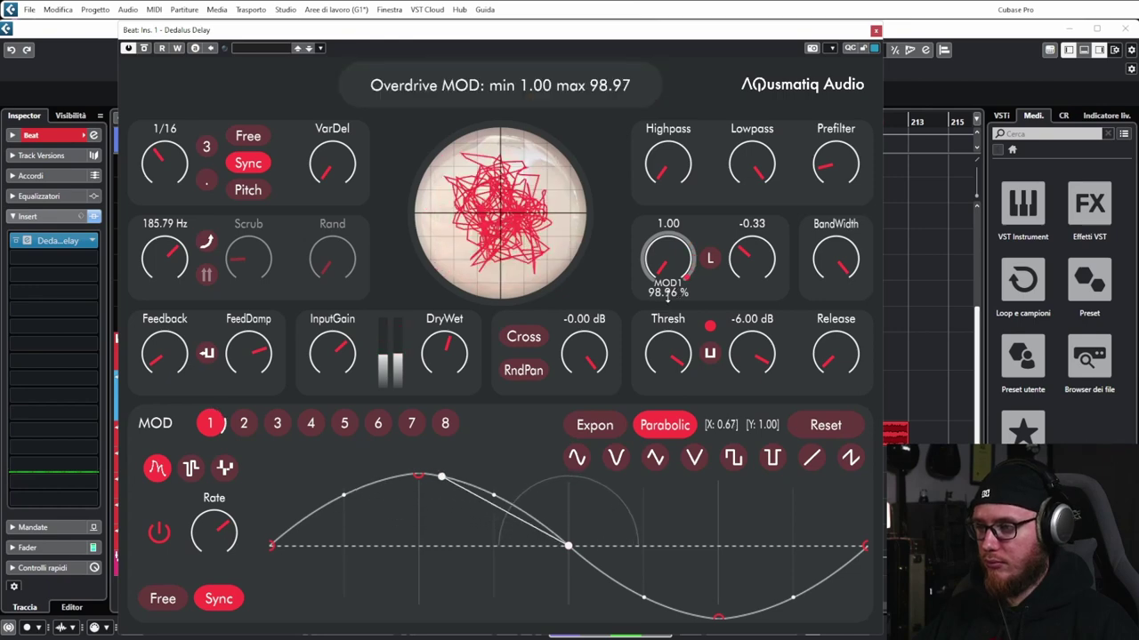
Reduce the Mod 1 depth on Overdrive to 47.74 % and switch its waveform to the inverted triangle
left_click_drag(678, 294, 678, 339)
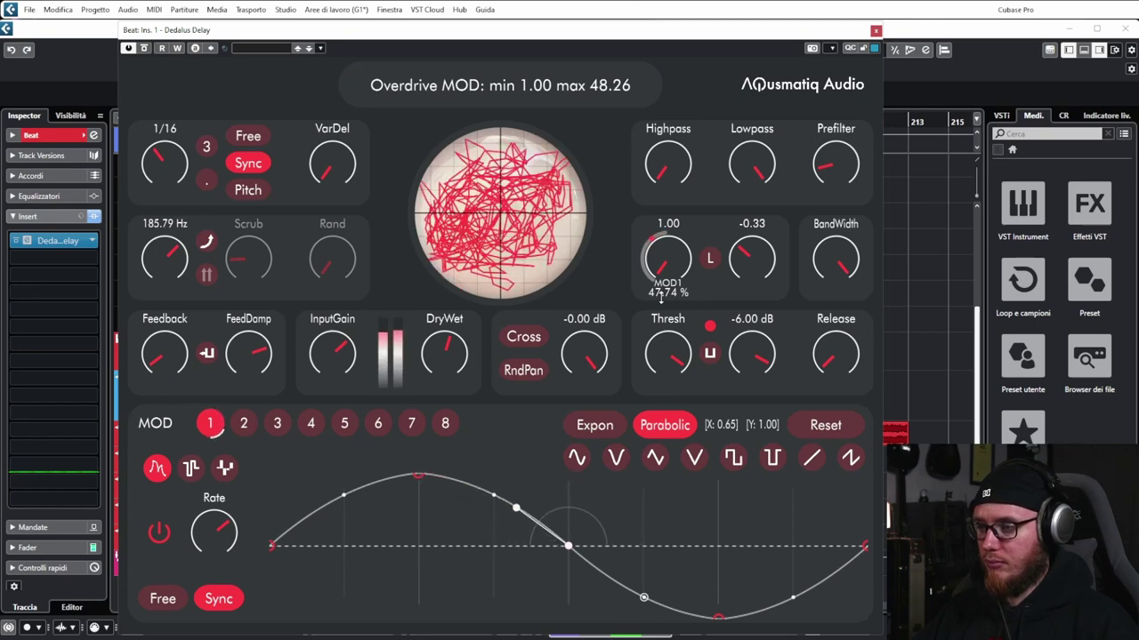
left_click(693, 456)
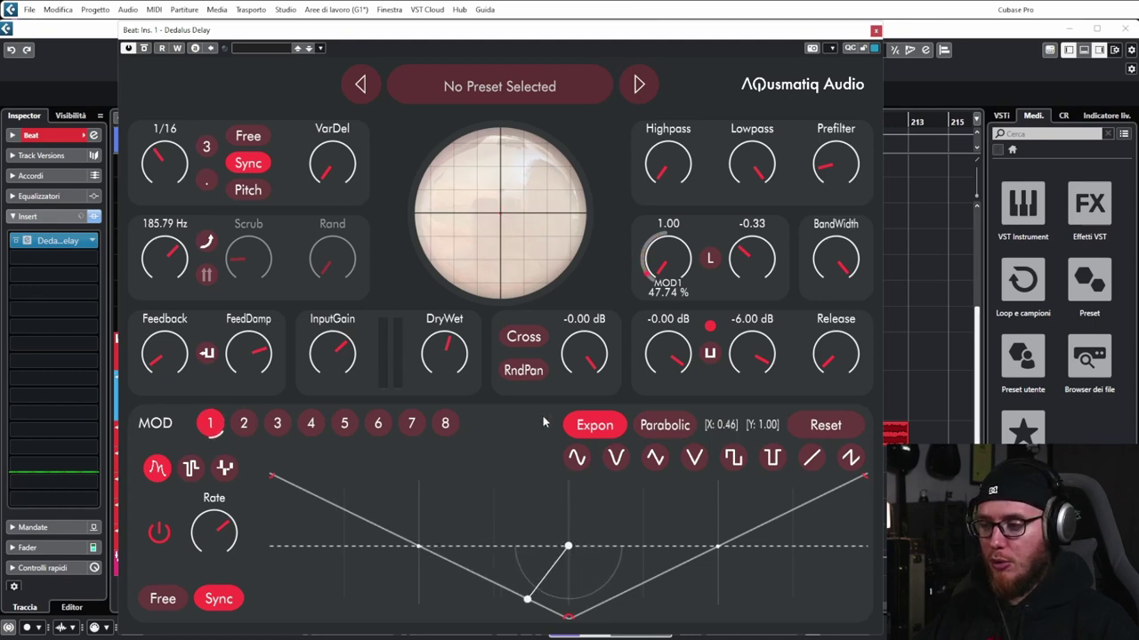
Switch Mod 1 to the Chaos type and compare its Hold, Linear and Curve shapes, ending on Hold
left_click(191, 471)
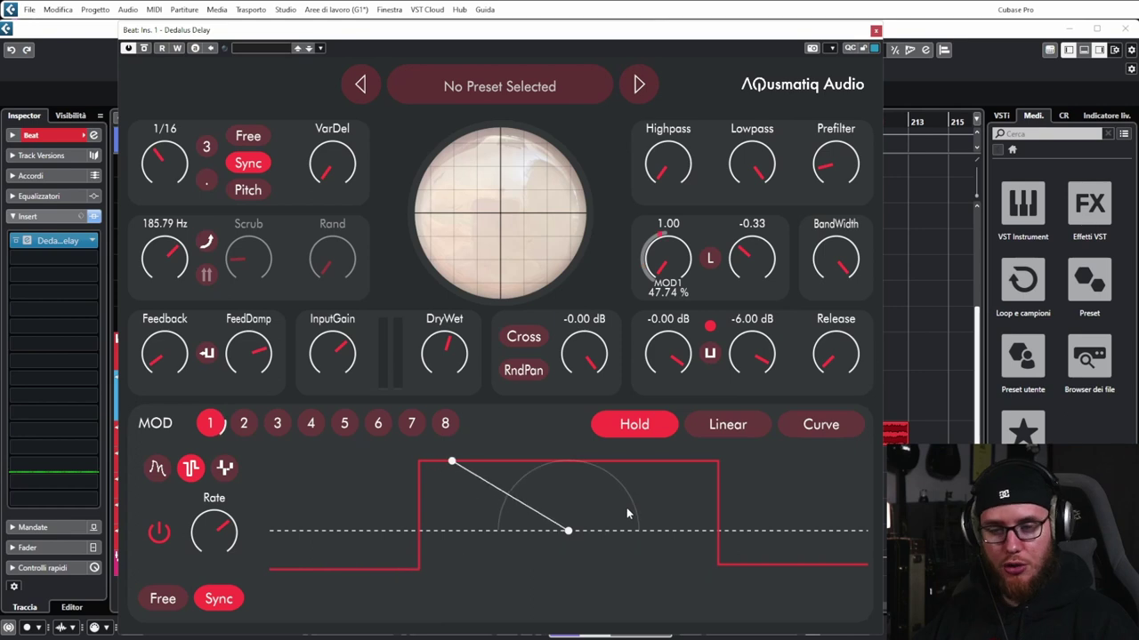
left_click(722, 426)
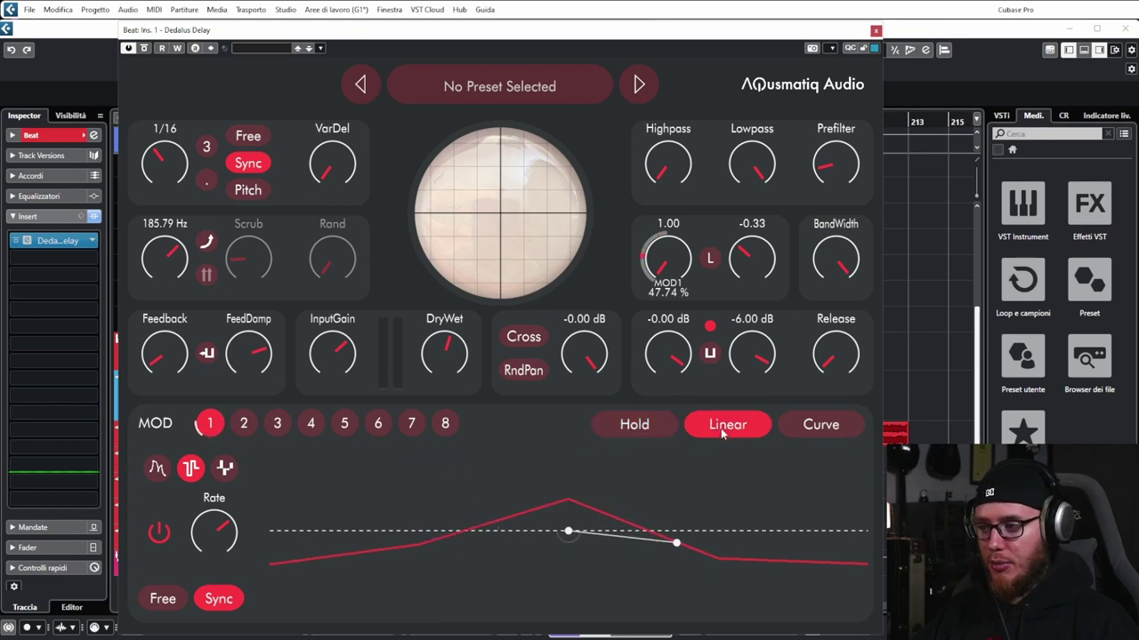
left_click(634, 436)
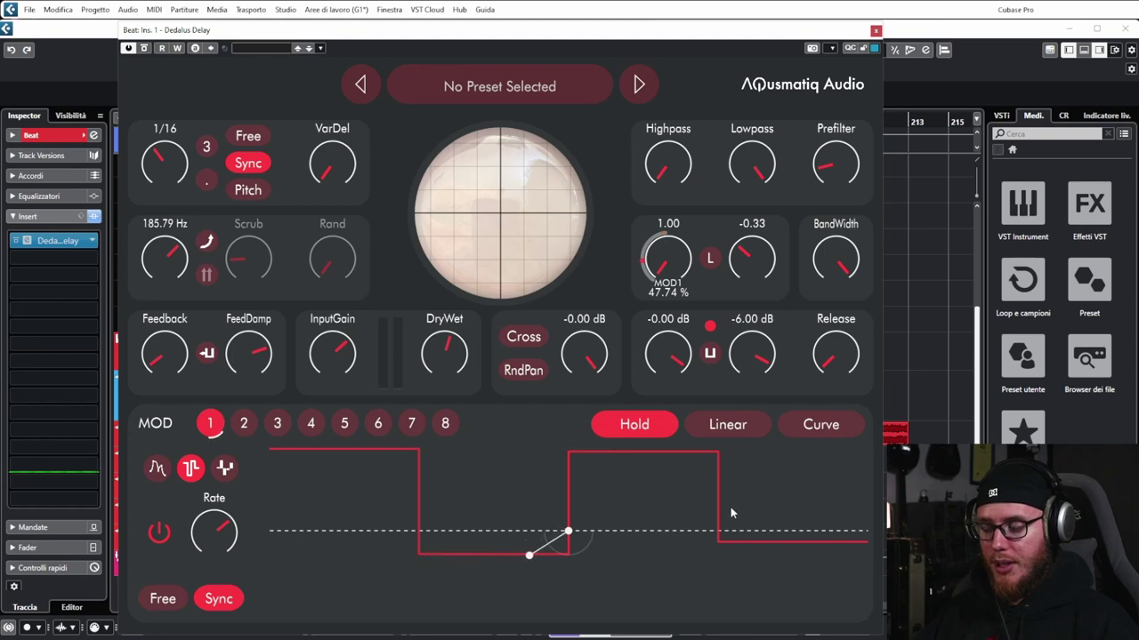
left_click(743, 426)
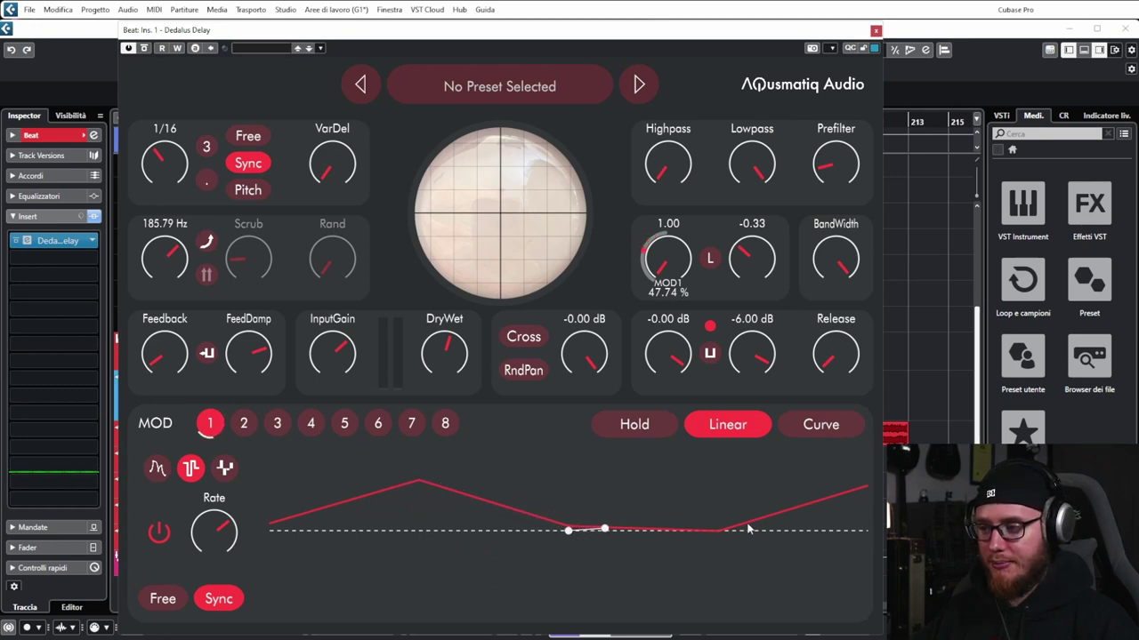
left_click(788, 425)
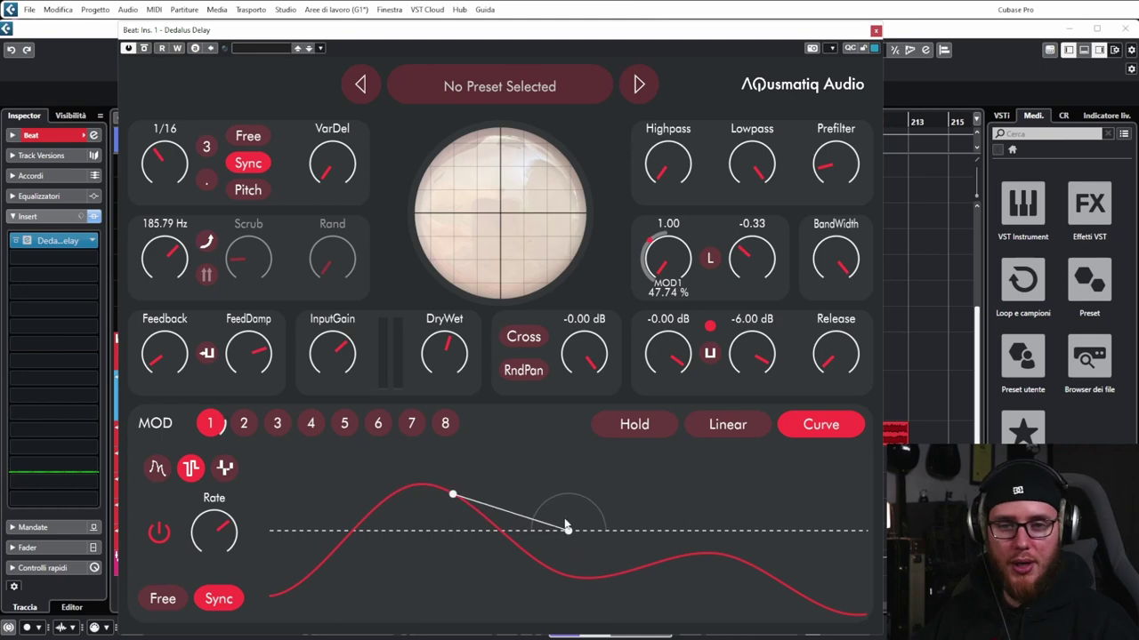
left_click(634, 424)
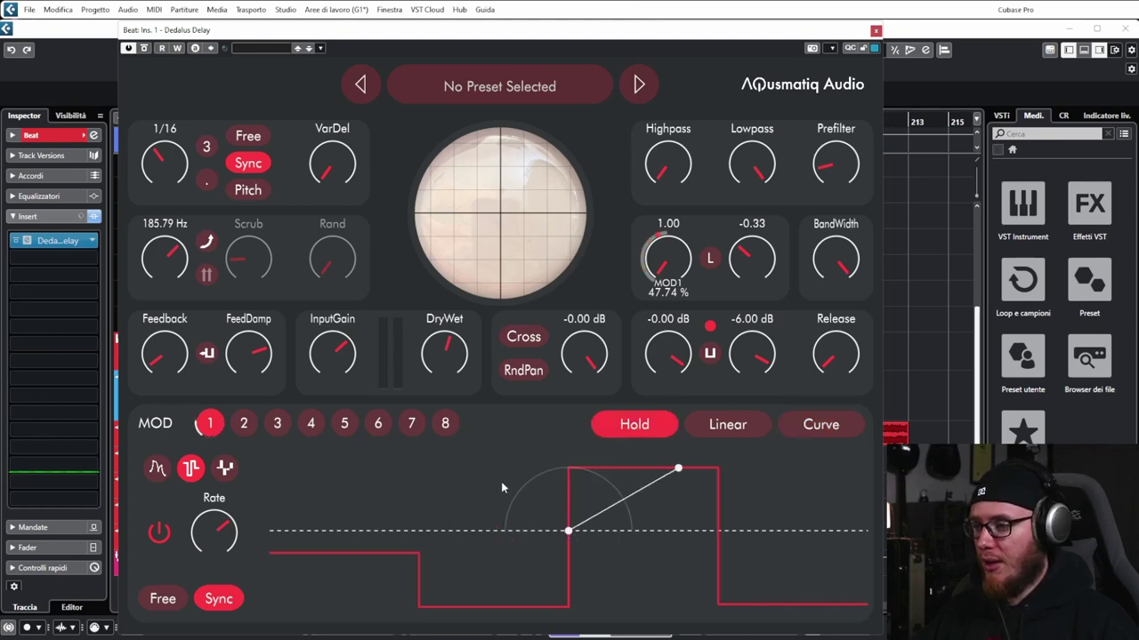
Audition the Hold chaos modulation on Overdrive while speeding up the synced Mod 1 rate through 1/2D
mouse_move(223, 533)
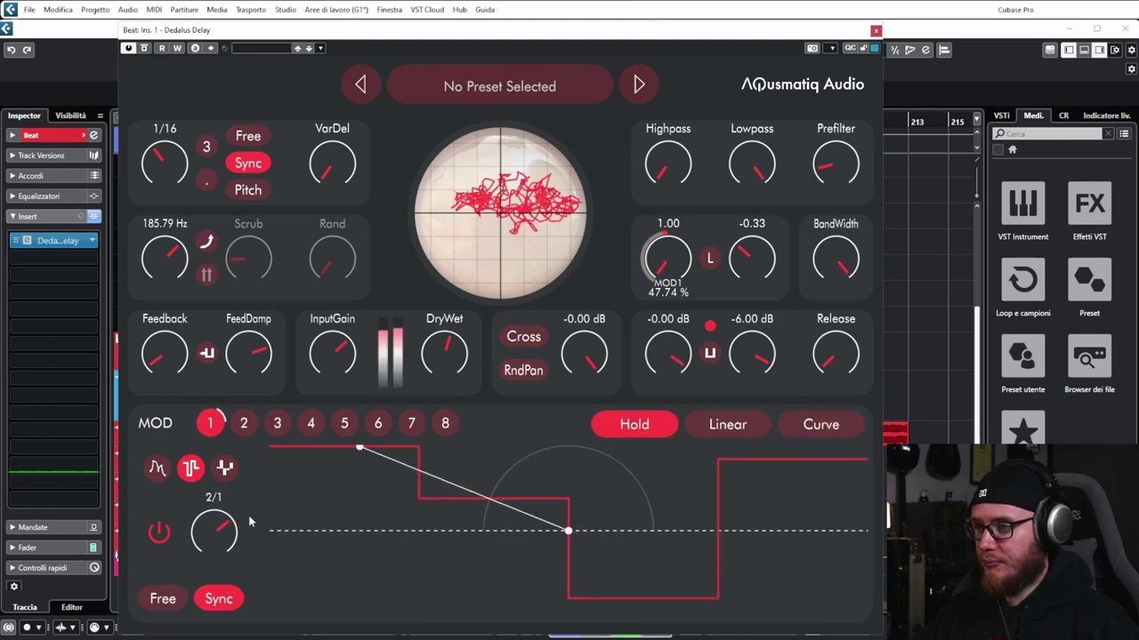
mouse_move(675, 271)
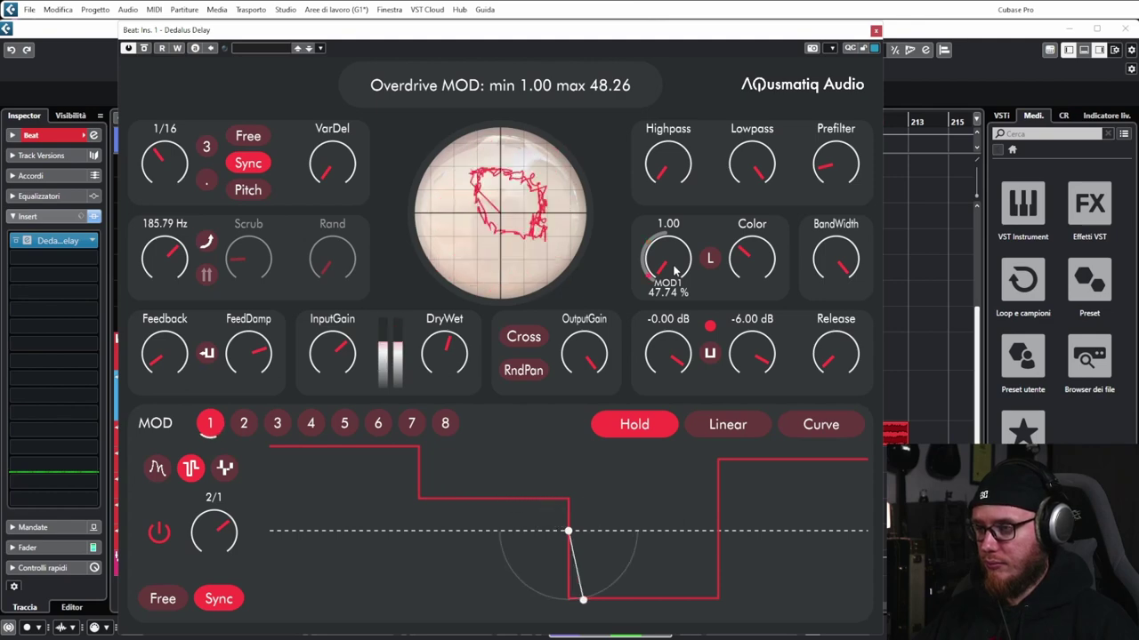
left_click(162, 599)
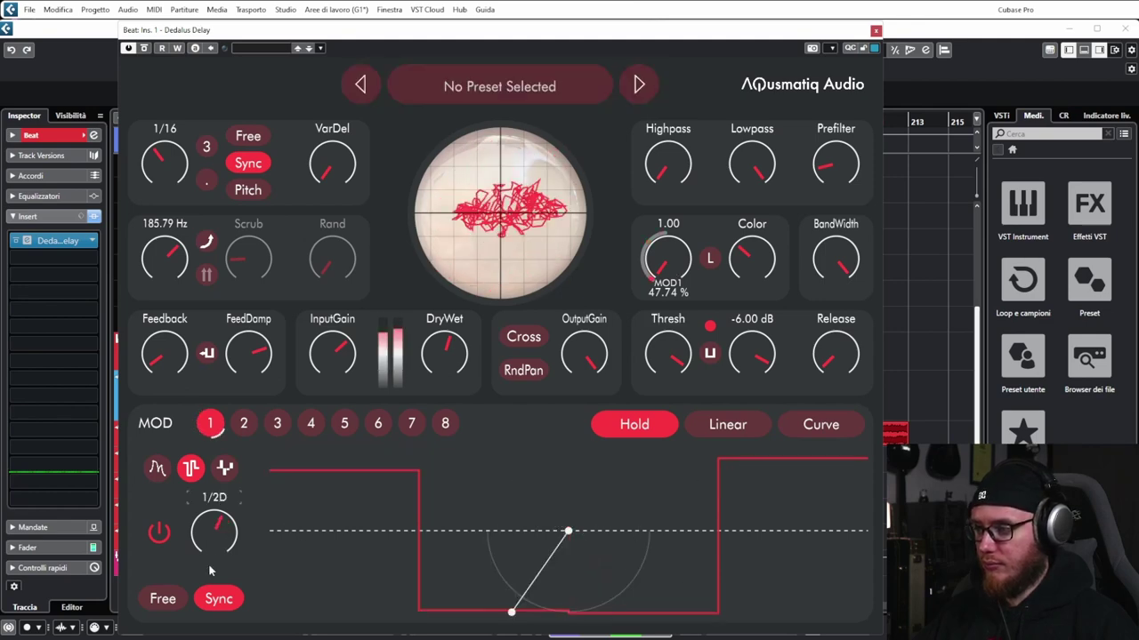
scroll(213, 532, "up", 2)
left_click(211, 598)
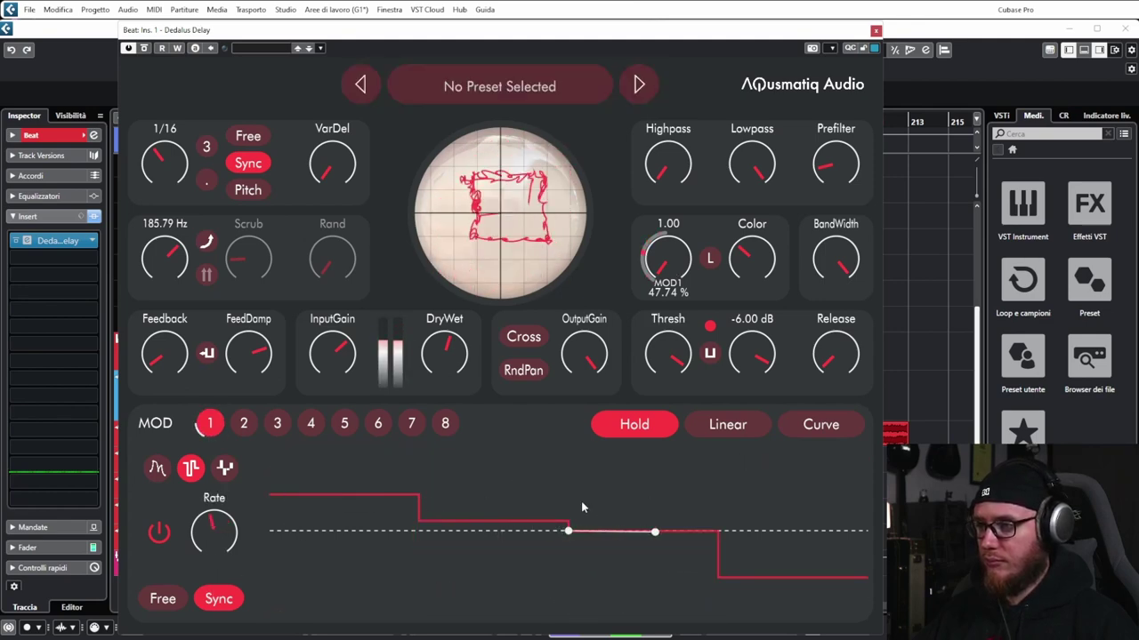
Audition the Linear chaos shape at a 1/16D rate and the Curve shape at a much slower rate
left_click(745, 425)
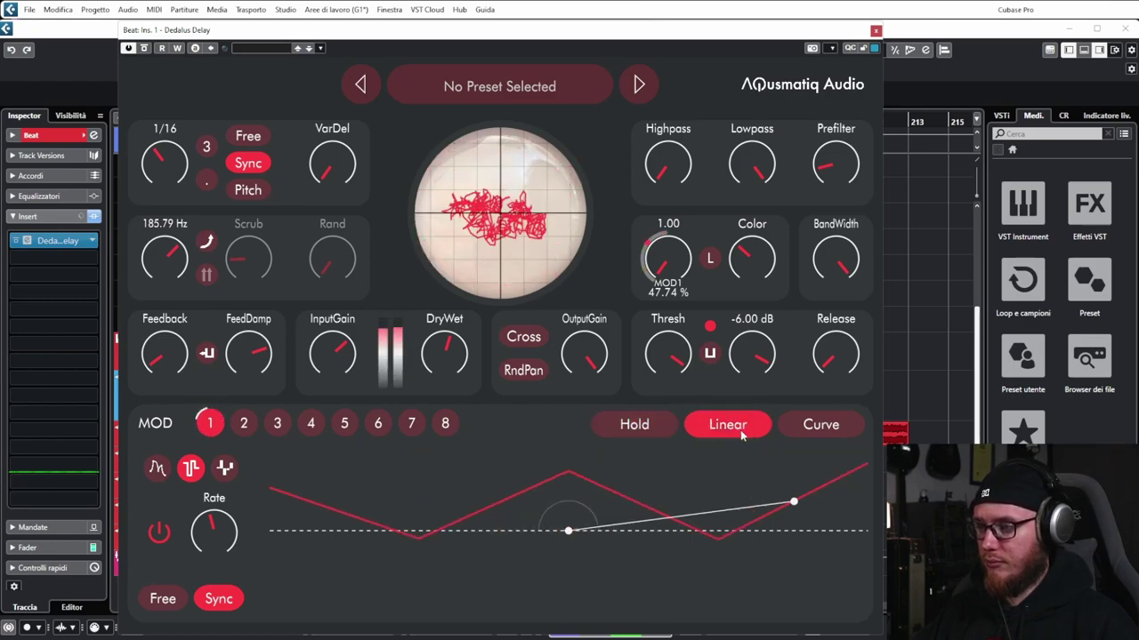
mouse_move(205, 538)
scroll(204, 539, "up", 4)
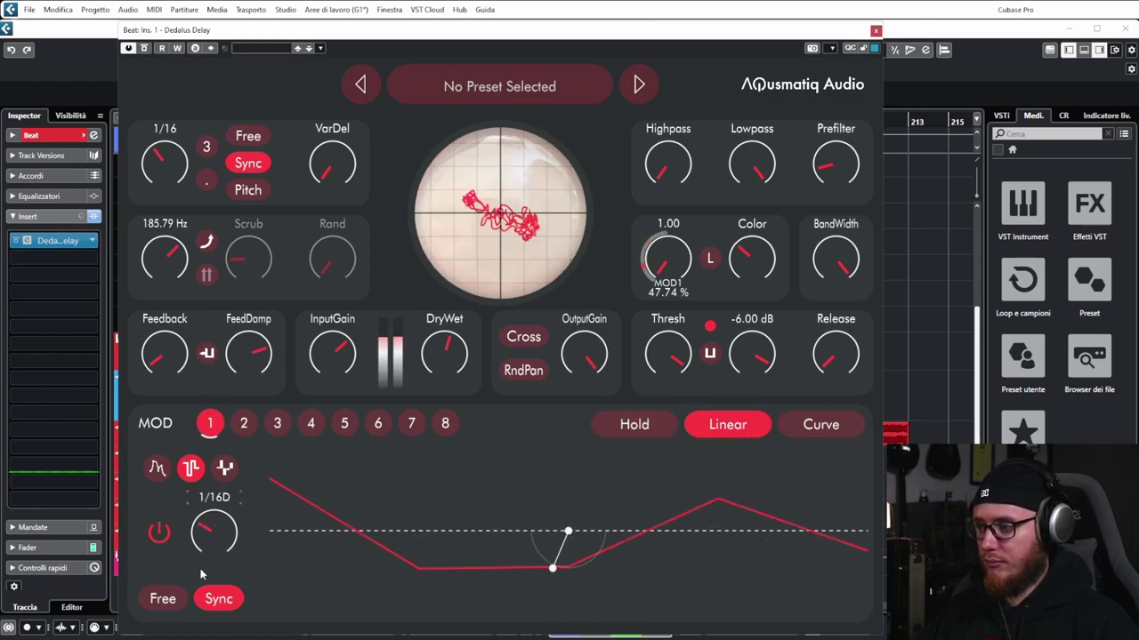
left_click(822, 430)
scroll(211, 532, "up", 8)
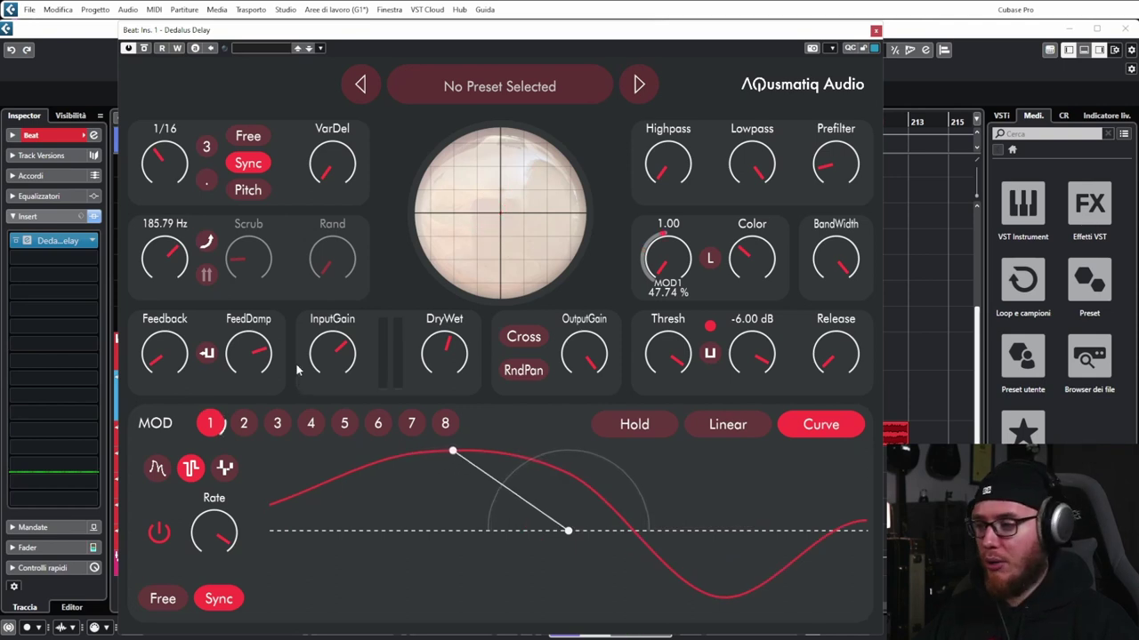
Switch Mod 1 to the step pattern type and draw raised and lowered step levels
left_click(227, 469)
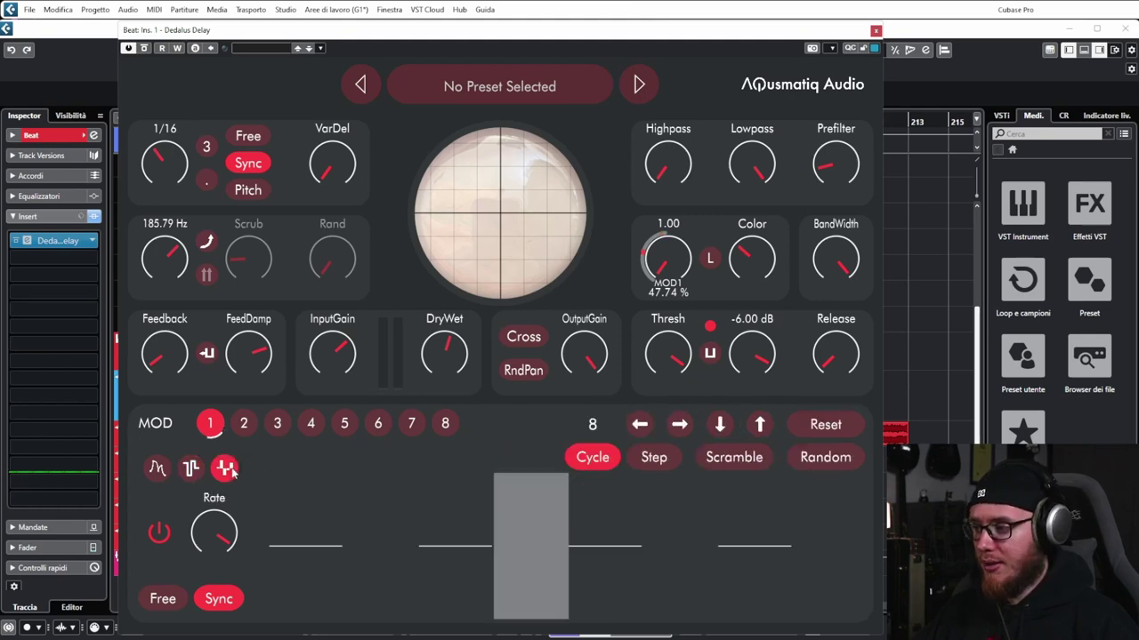
left_click_drag(322, 544, 332, 490)
left_click_drag(471, 547, 450, 573)
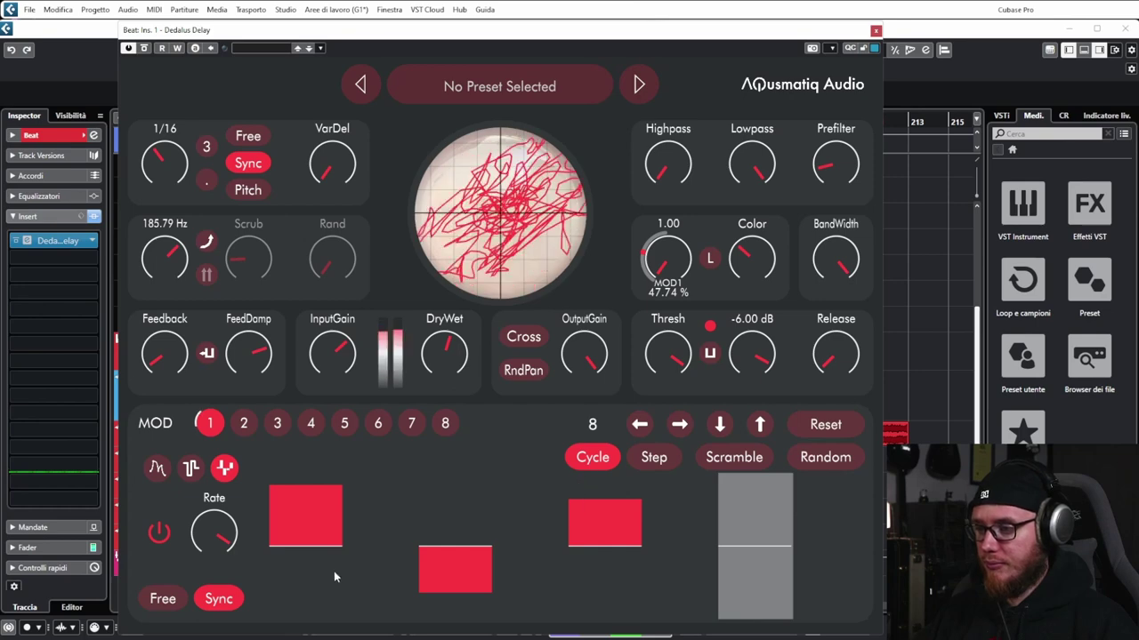
Speed up the Mod 1 rate and compare the step pattern's Cycle and Step modes, ending on Step
left_click_drag(214, 532, 220, 598)
left_click(654, 457)
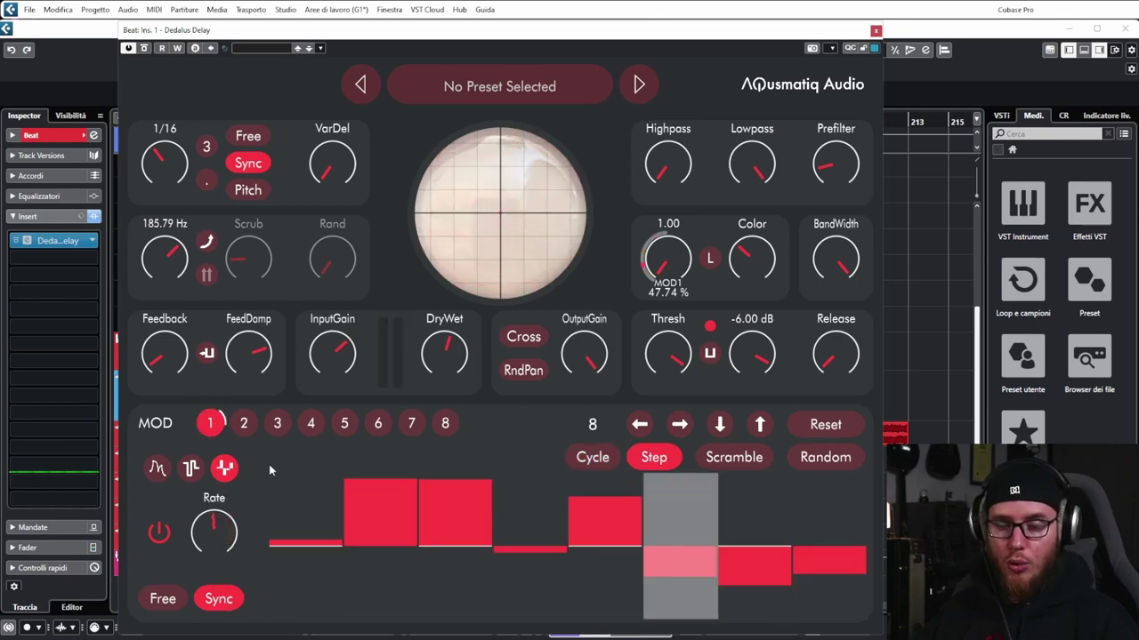
left_click(592, 457)
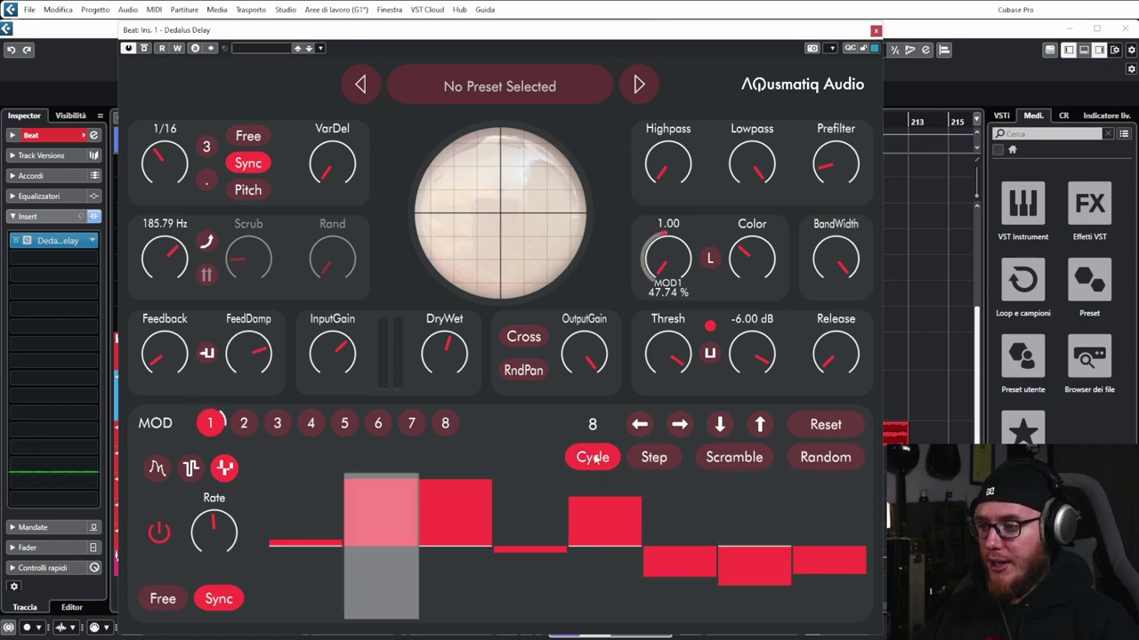
left_click(651, 457)
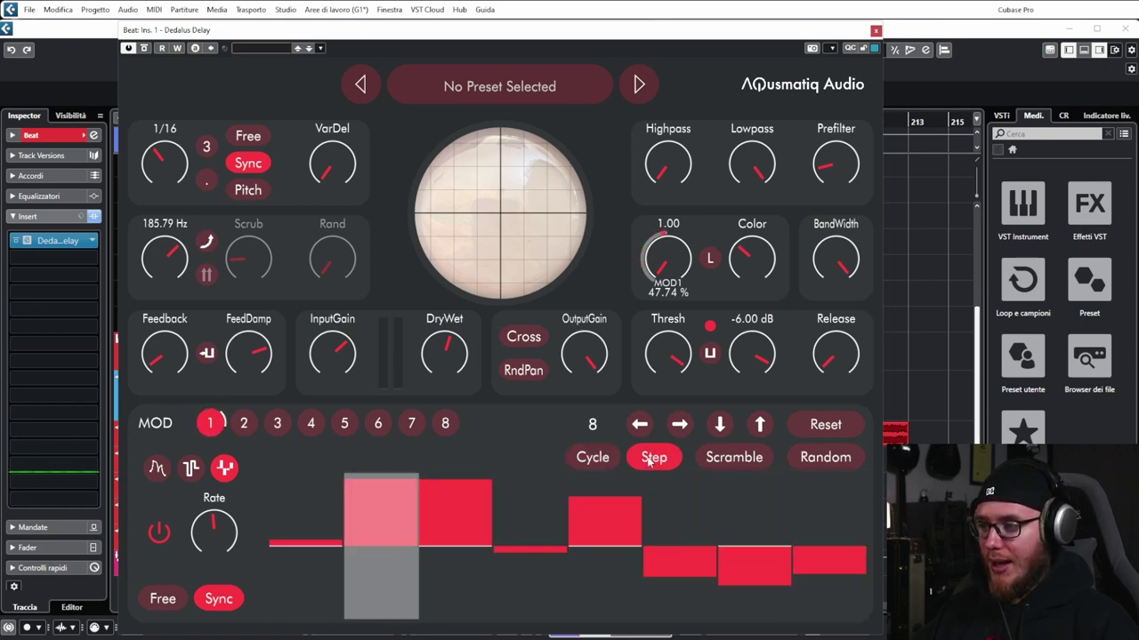
Scramble the order of the levels in the Mod 1 step pattern twice
left_click(725, 463)
left_click(733, 463)
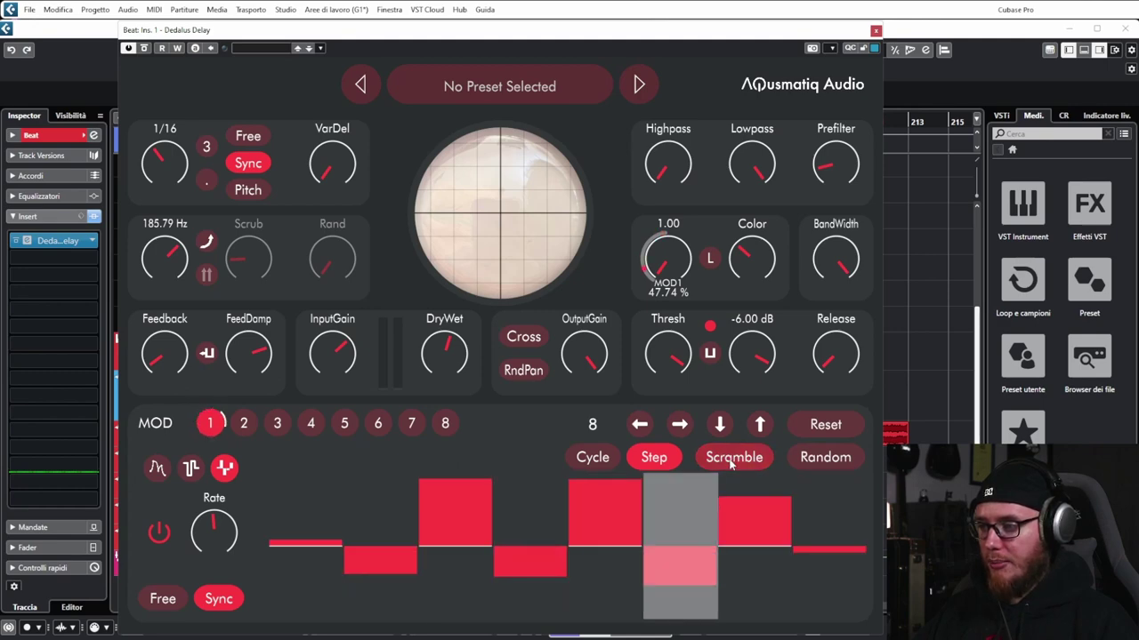
Scramble the Mod 1 step order several more times and fill the pattern with random levels
left_click(733, 462)
left_click(733, 463)
left_click(733, 463)
left_click(733, 462)
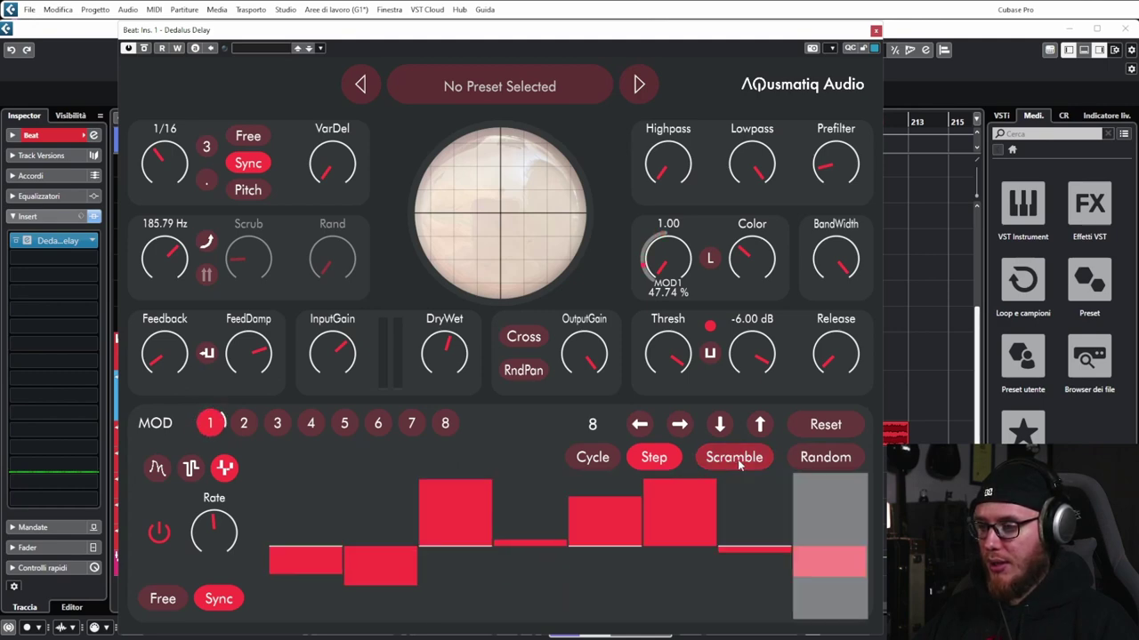
left_click(829, 459)
left_click(835, 459)
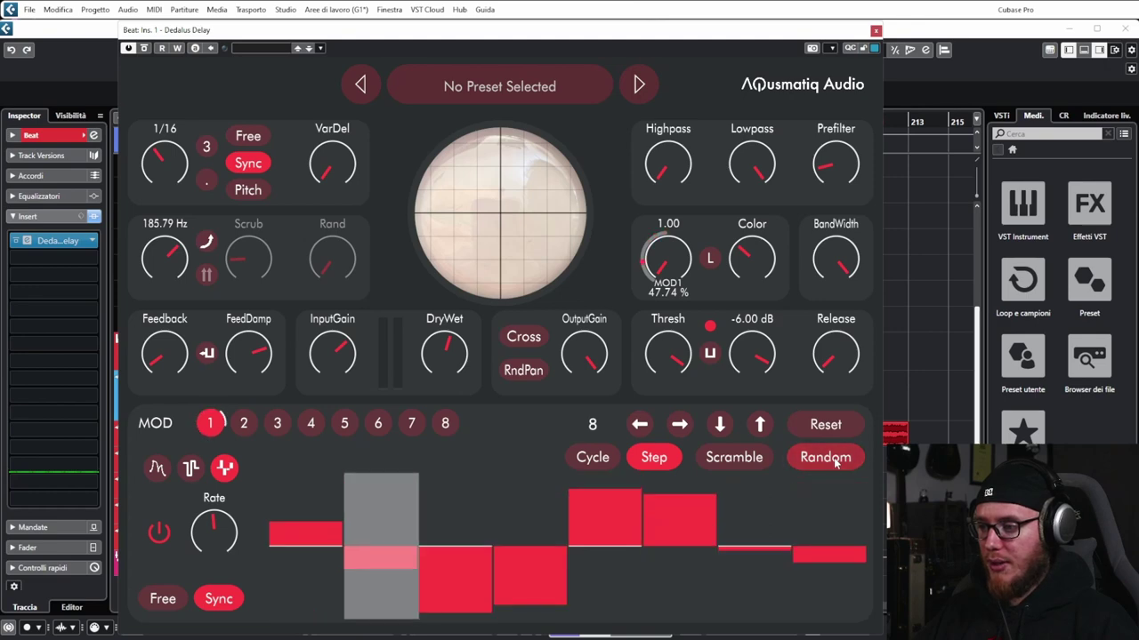
Shift the Mod 1 step pattern repeatedly to the right, one step at a time
left_click(680, 425)
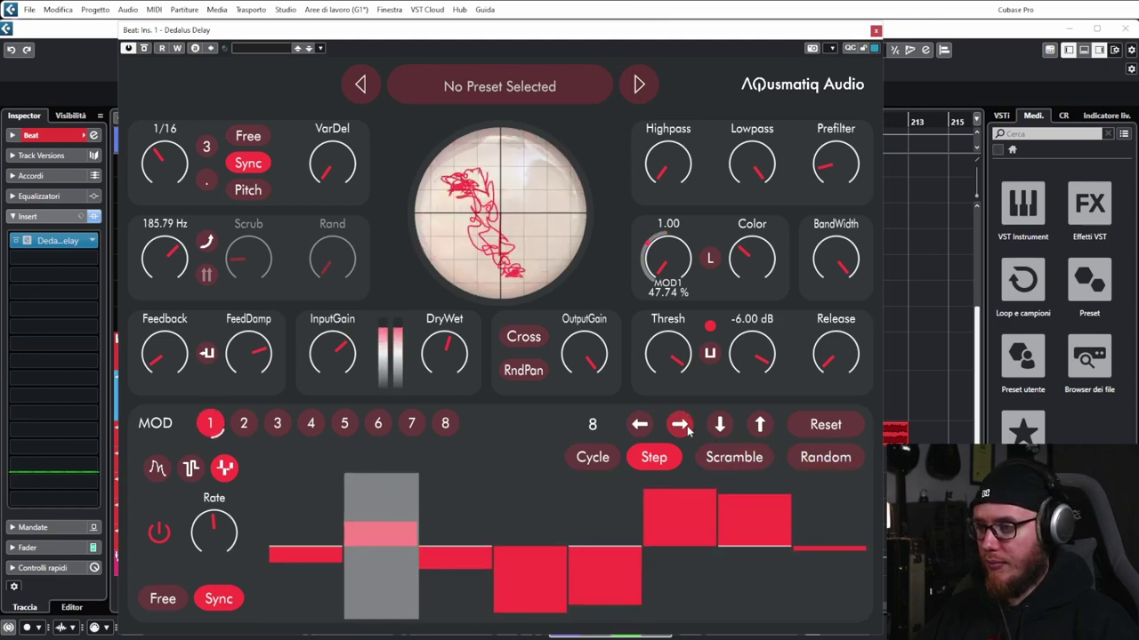
left_click(680, 426)
left_click(680, 426)
left_click(681, 425)
left_click(685, 427)
left_click(685, 427)
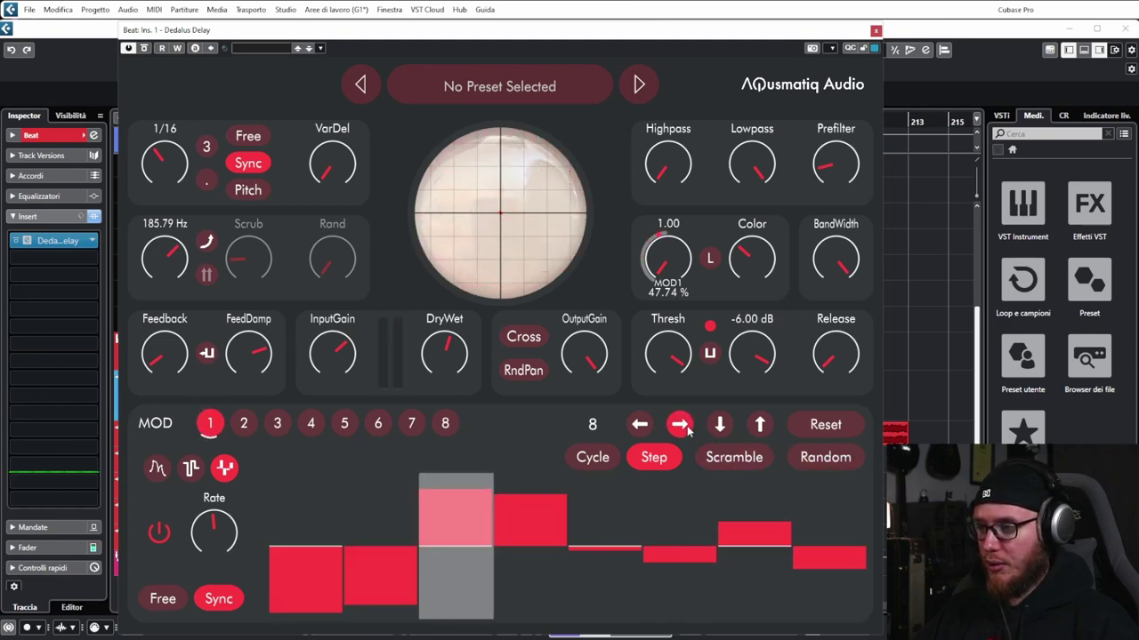
left_click(685, 427)
left_click(685, 427)
left_click(686, 427)
left_click(689, 428)
left_click(692, 428)
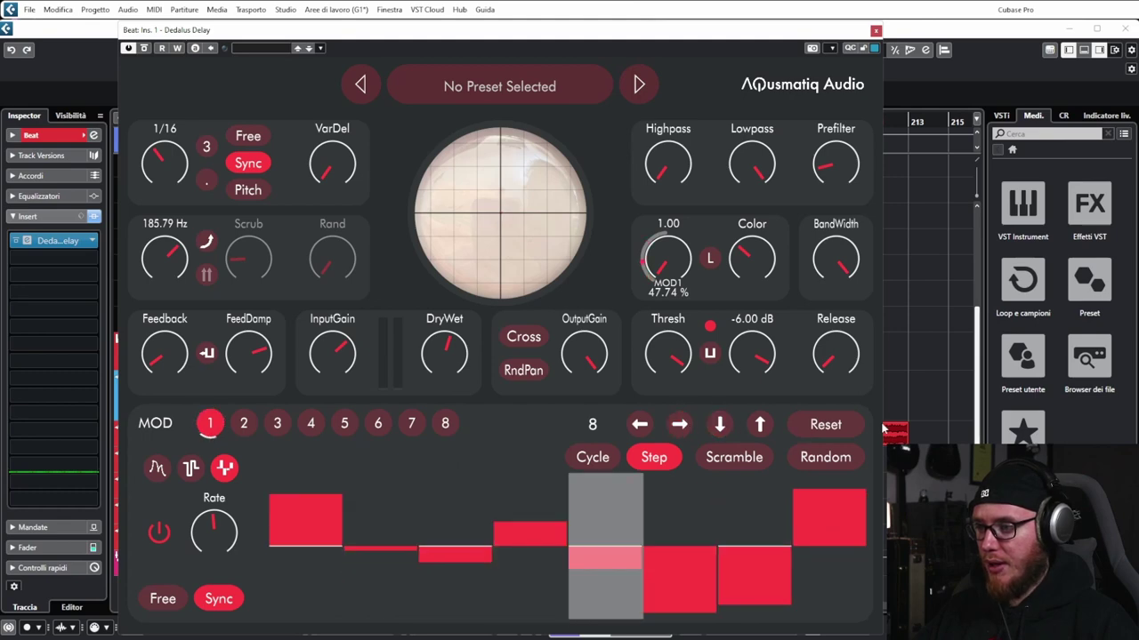
Reset the Mod 1 step pattern to flat and fill it with new random levels
left_click(836, 424)
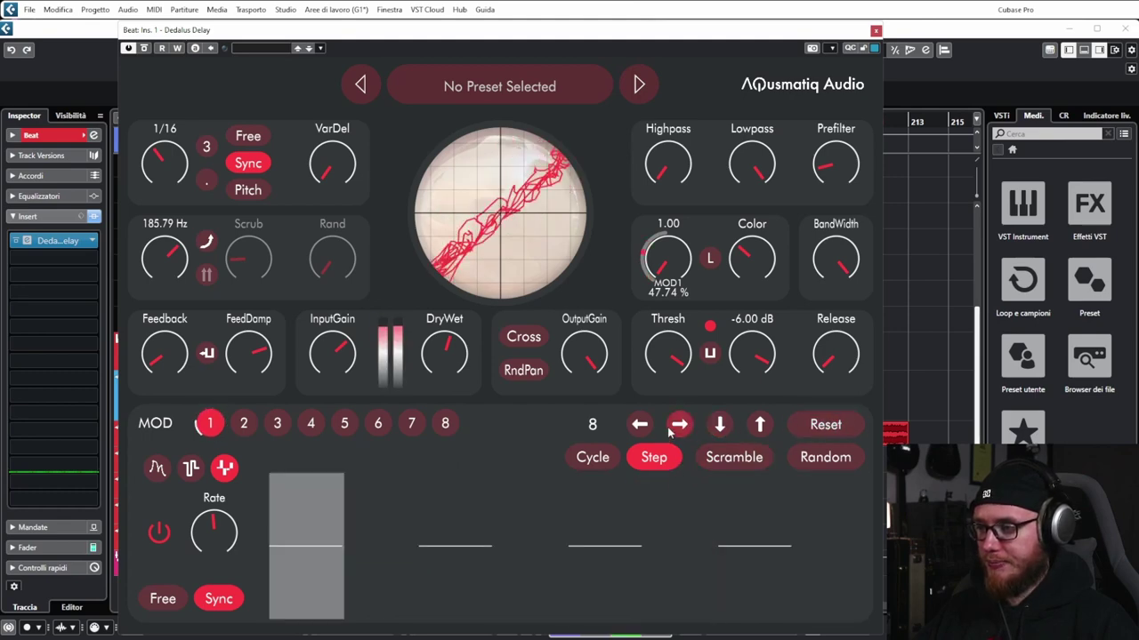
left_click(822, 459)
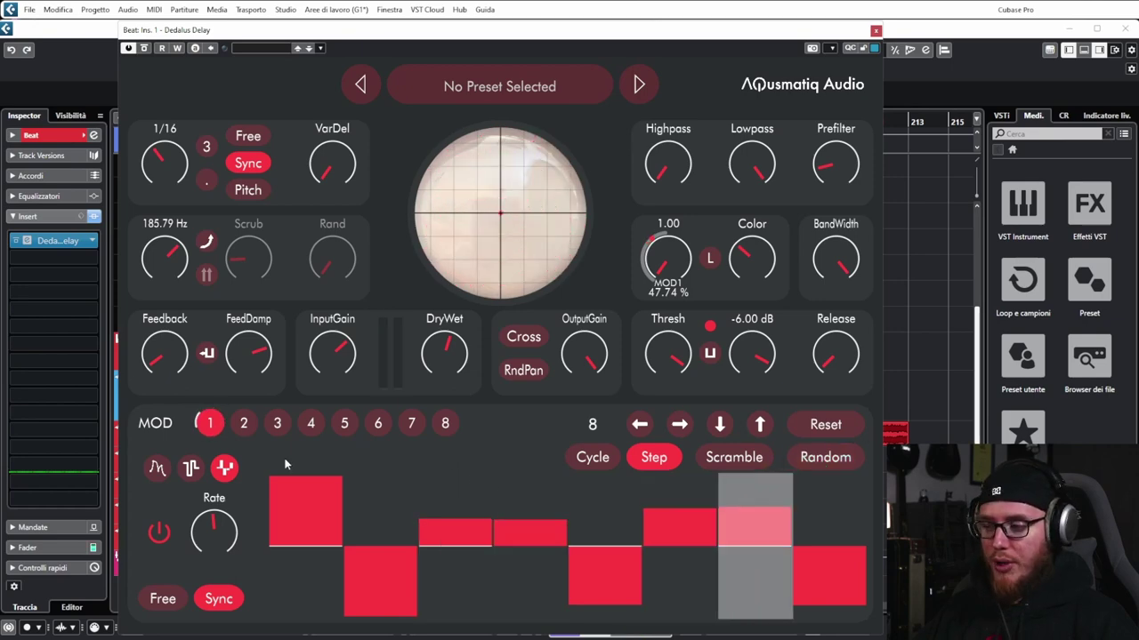
Assign Mod 2 to Color with a depth of 33.51 % and switch Mod 2 on
left_click(245, 423)
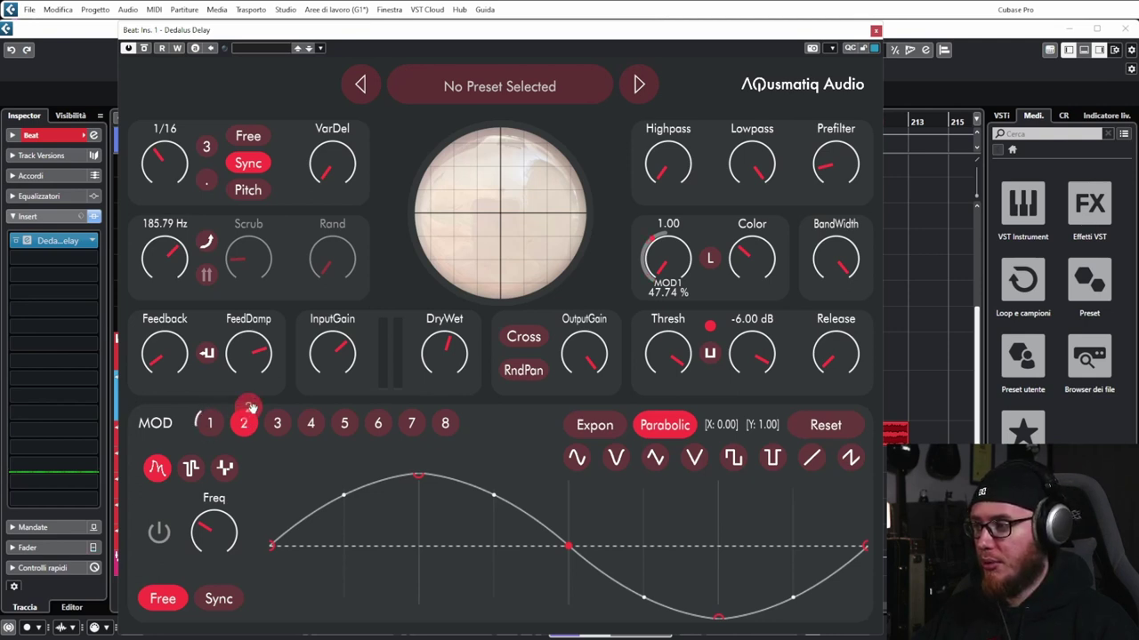
left_click_drag(250, 407, 771, 268)
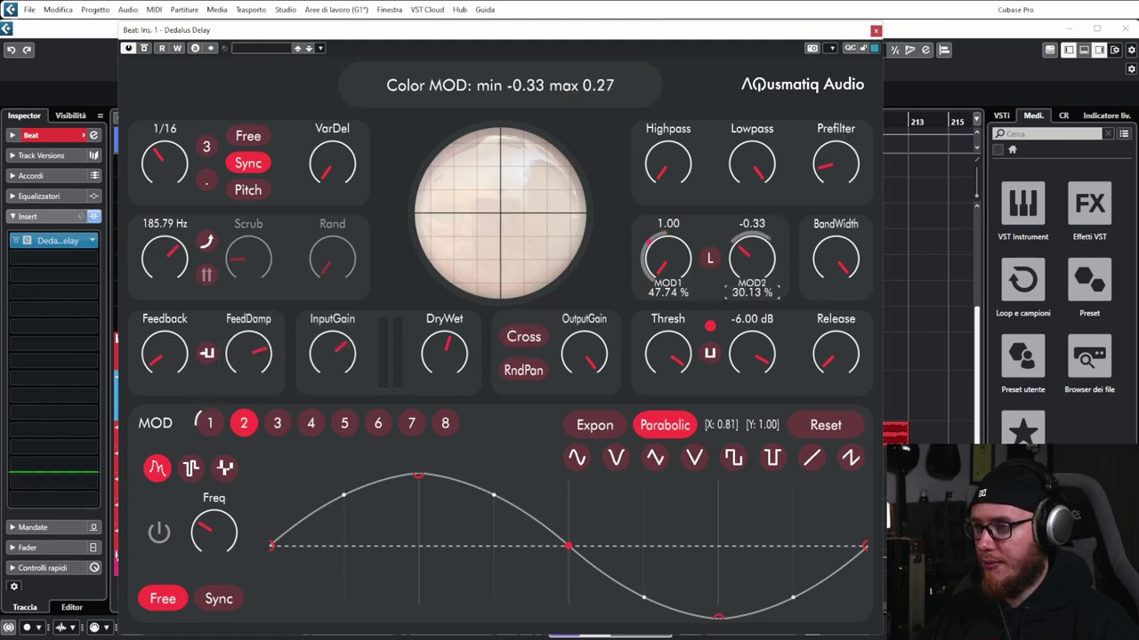
left_click_drag(745, 291, 746, 278)
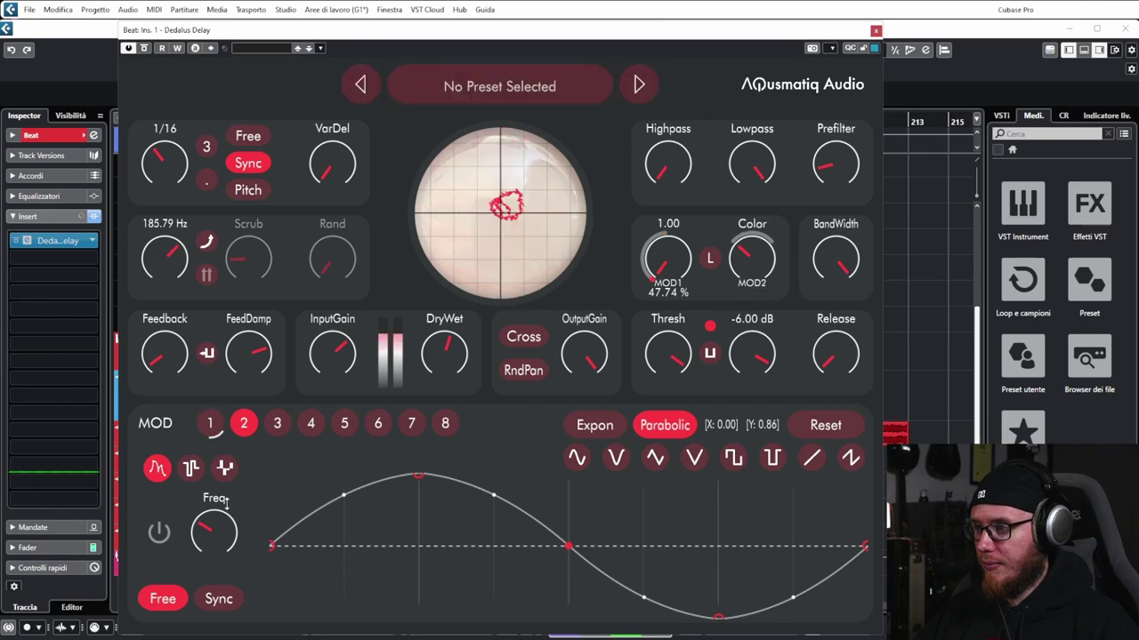
left_click(158, 532)
mouse_move(751, 289)
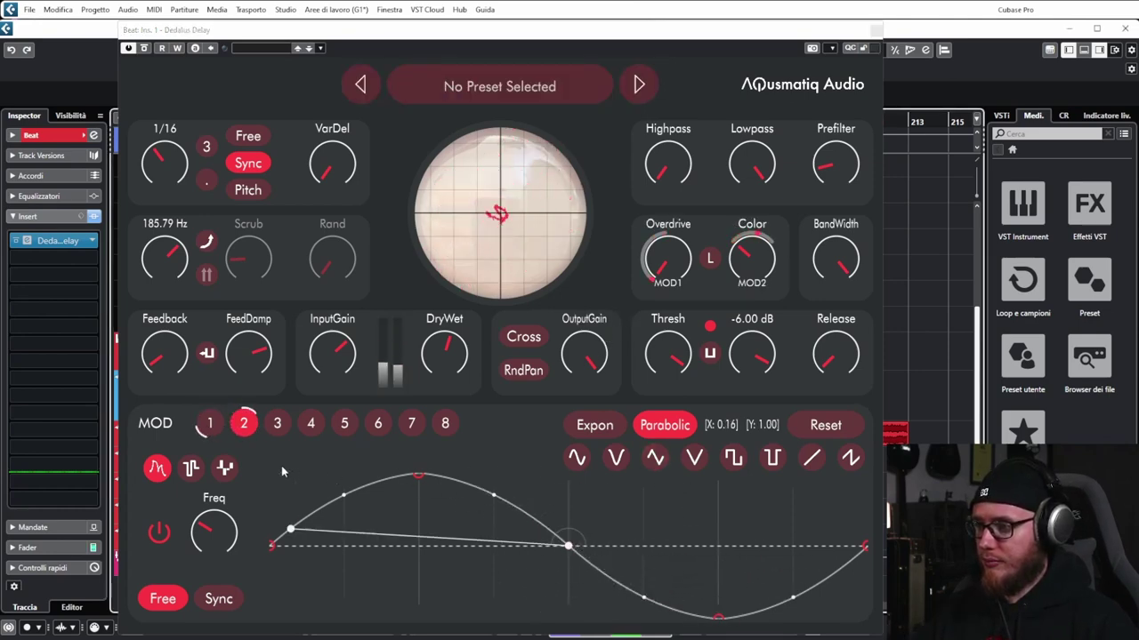
Assign Mod 3 to DryWet with a depth of 32.48 %, switched on and running at a faster frequency
left_click(276, 424)
mouse_move(277, 423)
left_mouse_down()
mouse_move(307, 418)
mouse_move(316, 372)
mouse_move(514, 411)
mouse_move(465, 359)
left_mouse_up()
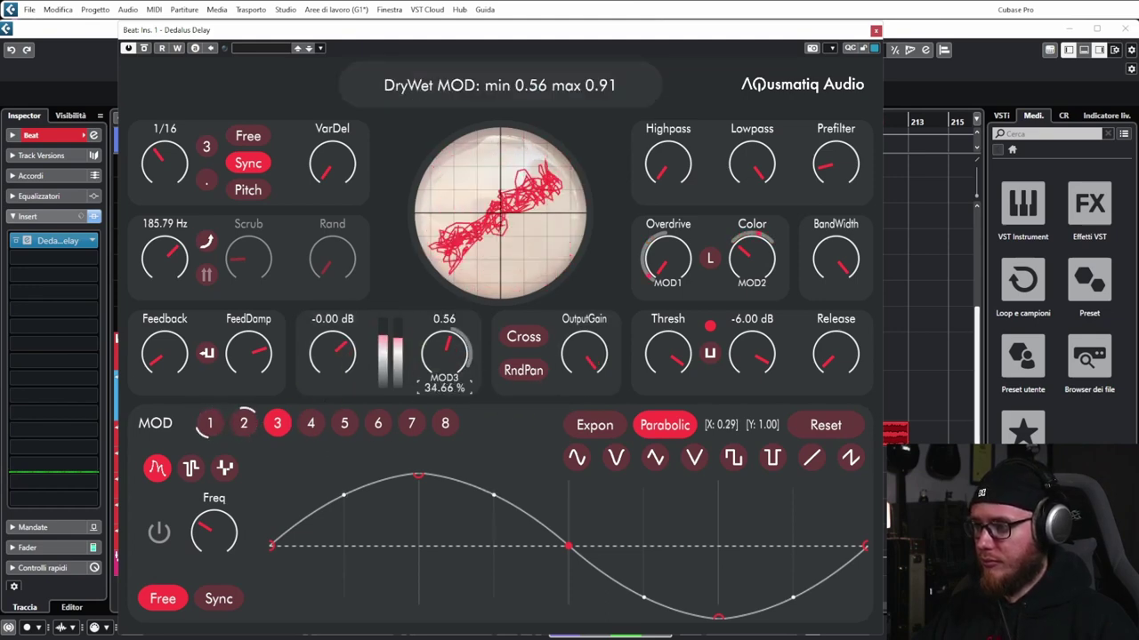
left_click(160, 533)
left_click_drag(214, 532, 231, 498)
Enable Cross, then lower Thresh and raise Release in the dynamics section
left_click(523, 336)
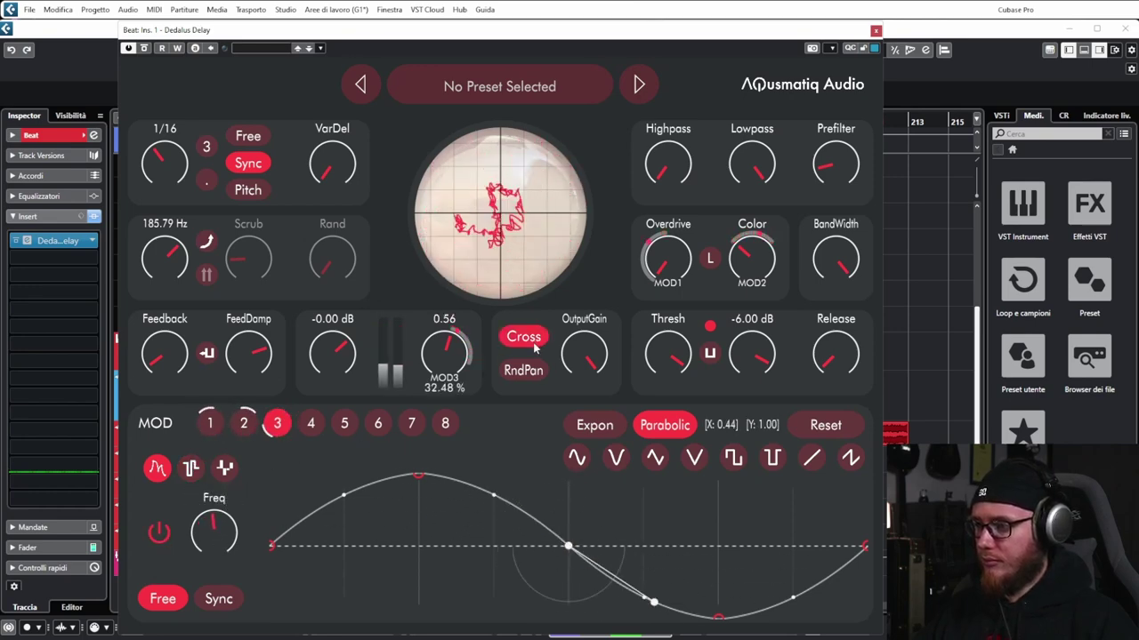
left_click_drag(654, 354, 644, 505)
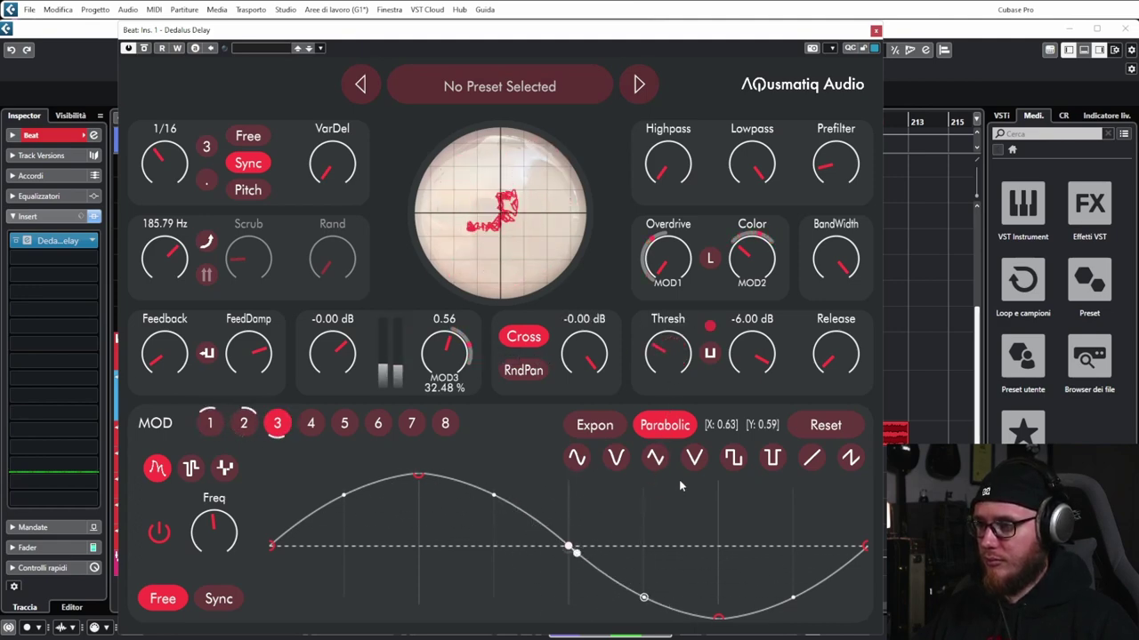
mouse_move(834, 359)
left_click_drag(834, 359, 839, 325)
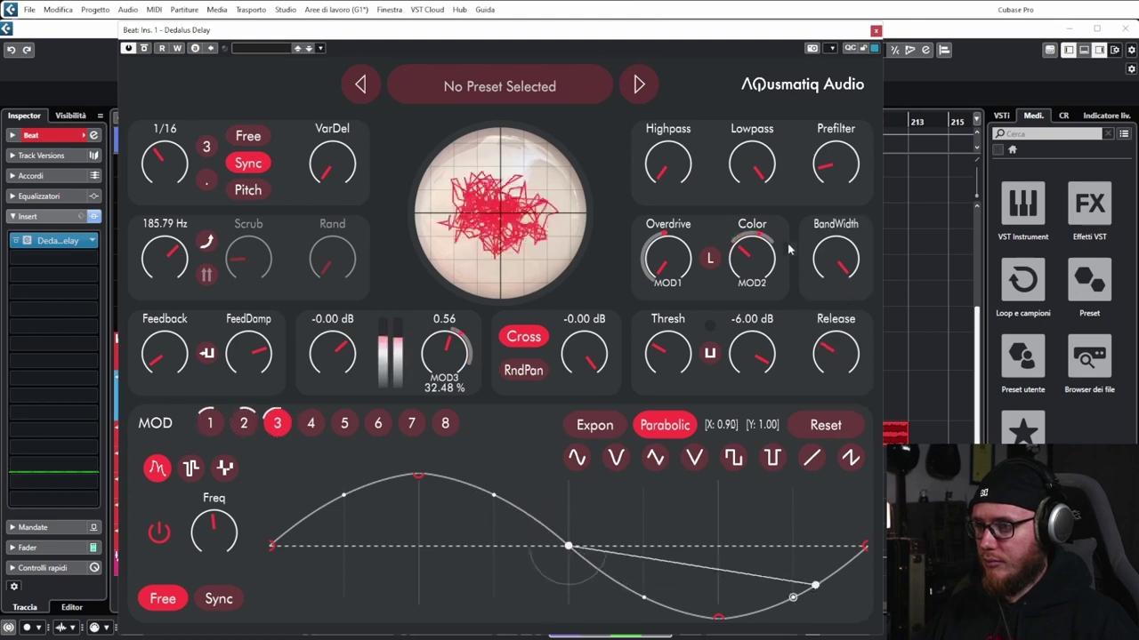
Switch the delay time to Pitch mode at note A0 and set VarPitch to 48.69 %
mouse_move(747, 256)
left_click(262, 193)
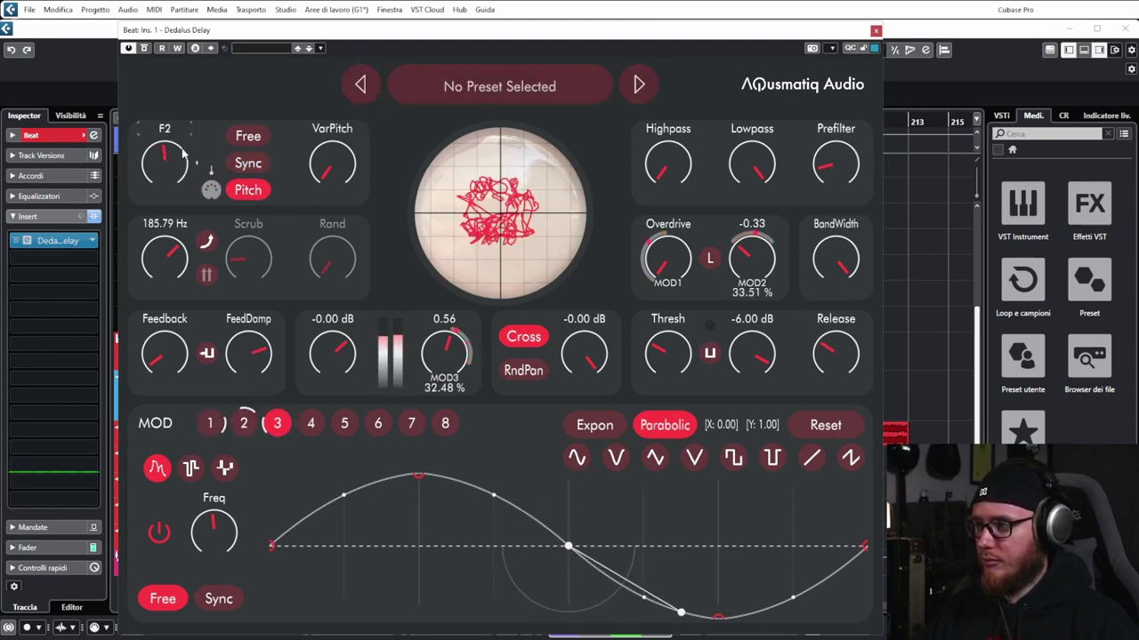
left_click_drag(165, 184, 164, 189)
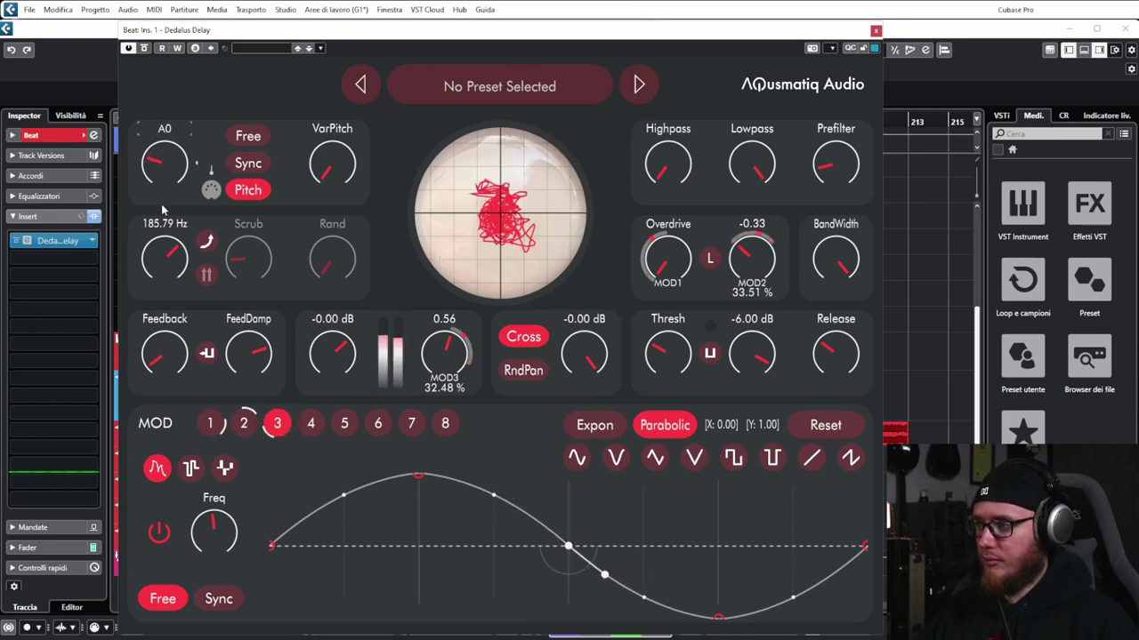
left_click_drag(324, 173, 338, 119)
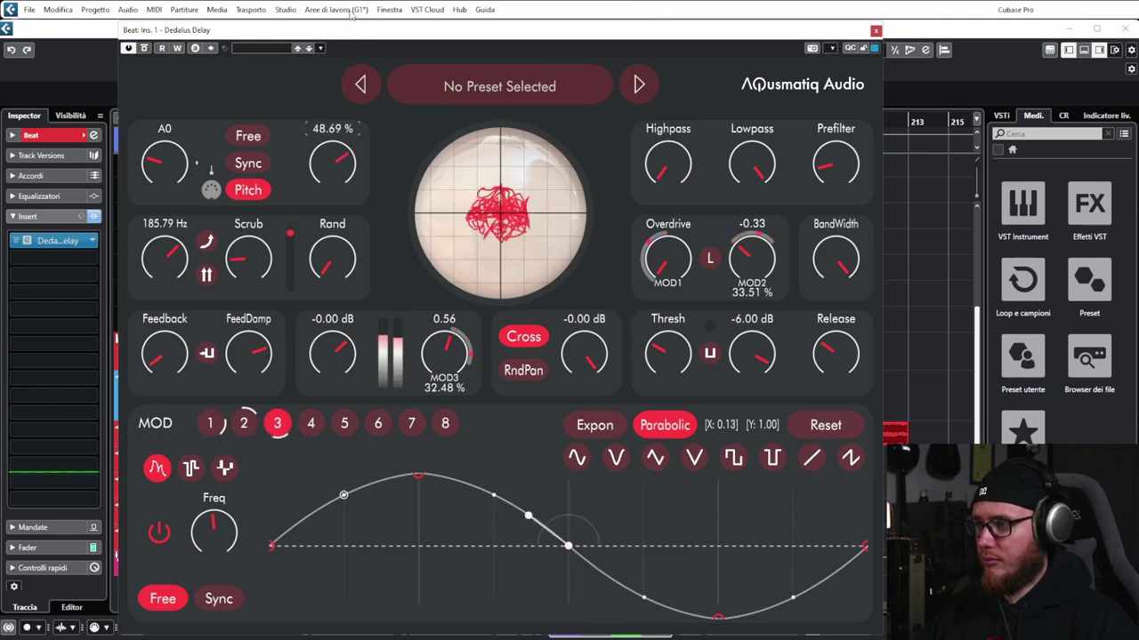
Assign Mod 4 to Feedback with a depth of 77.67 % and switch Mod 4 on
mouse_move(438, 363)
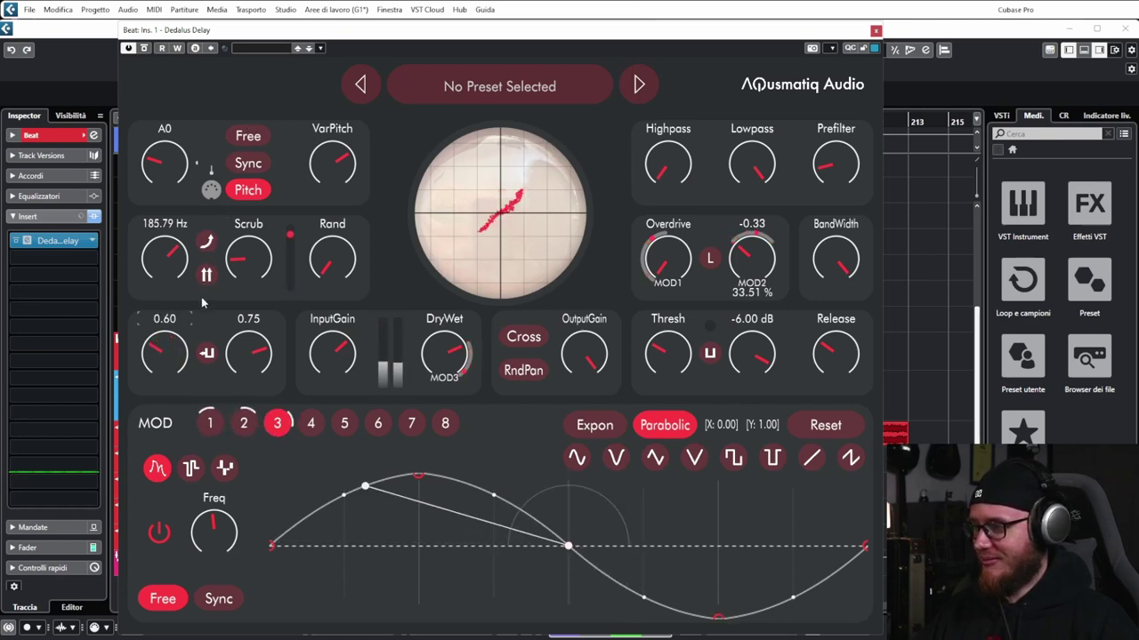
left_click_drag(292, 425, 170, 374)
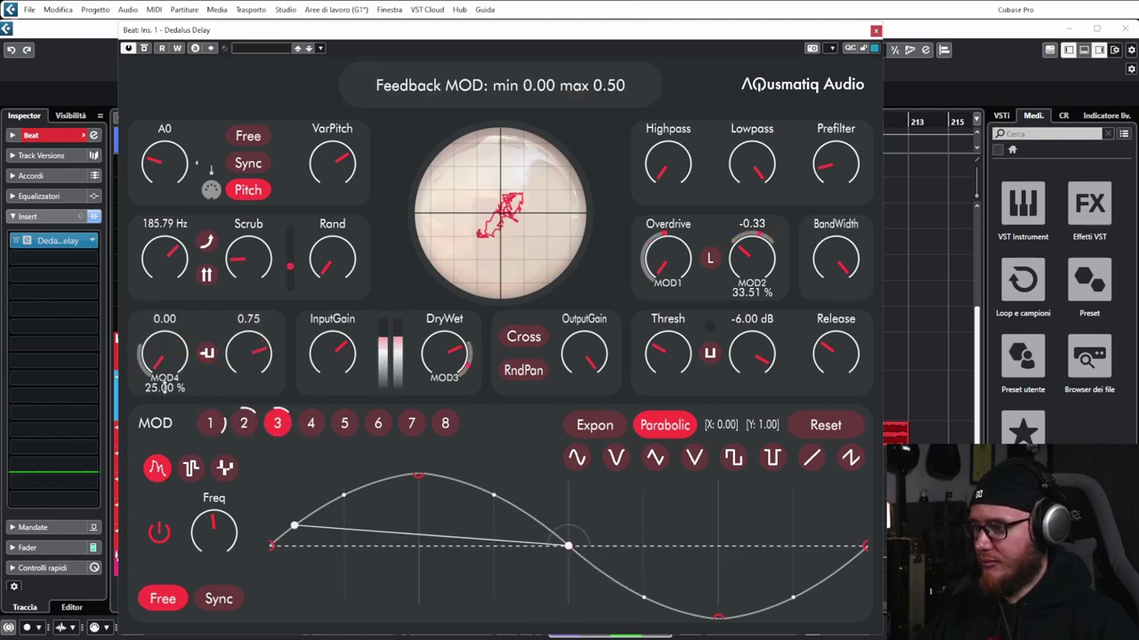
left_click_drag(170, 374, 273, 470)
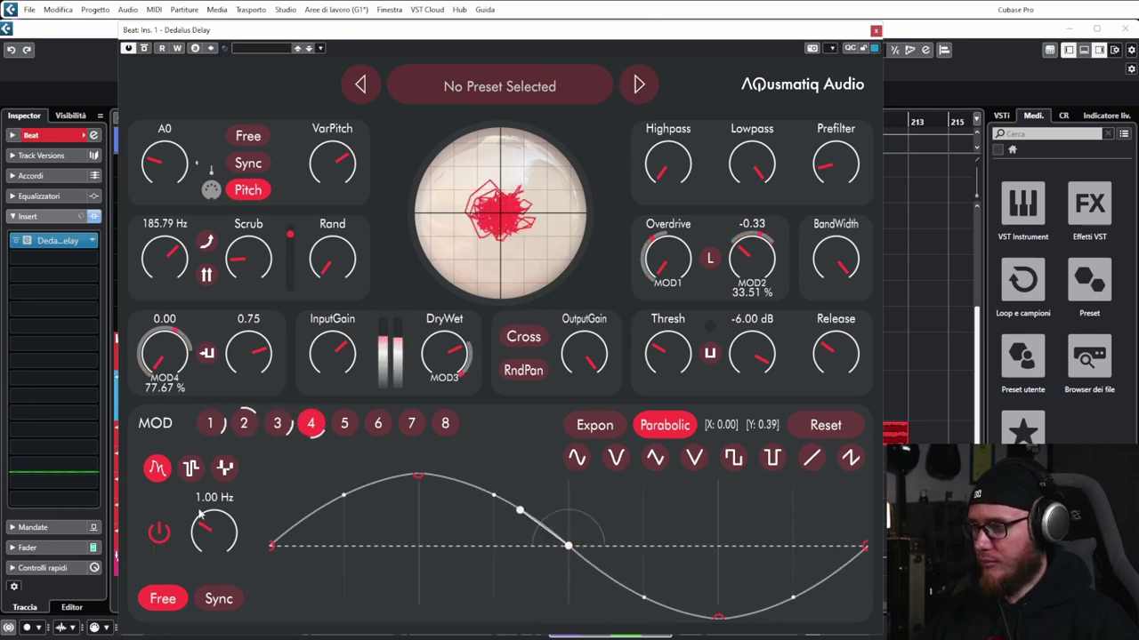
Switch Mod 4 to the chaos type with the Linear shape and raise its frequency to the maximum
left_click(190, 469)
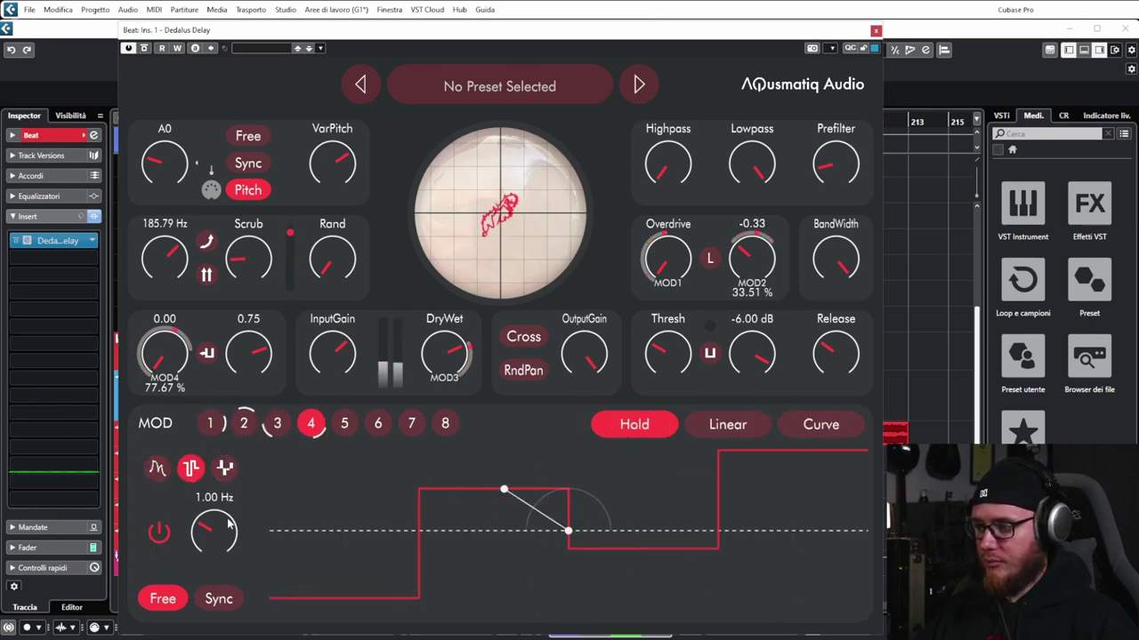
left_click_drag(234, 516, 278, 354)
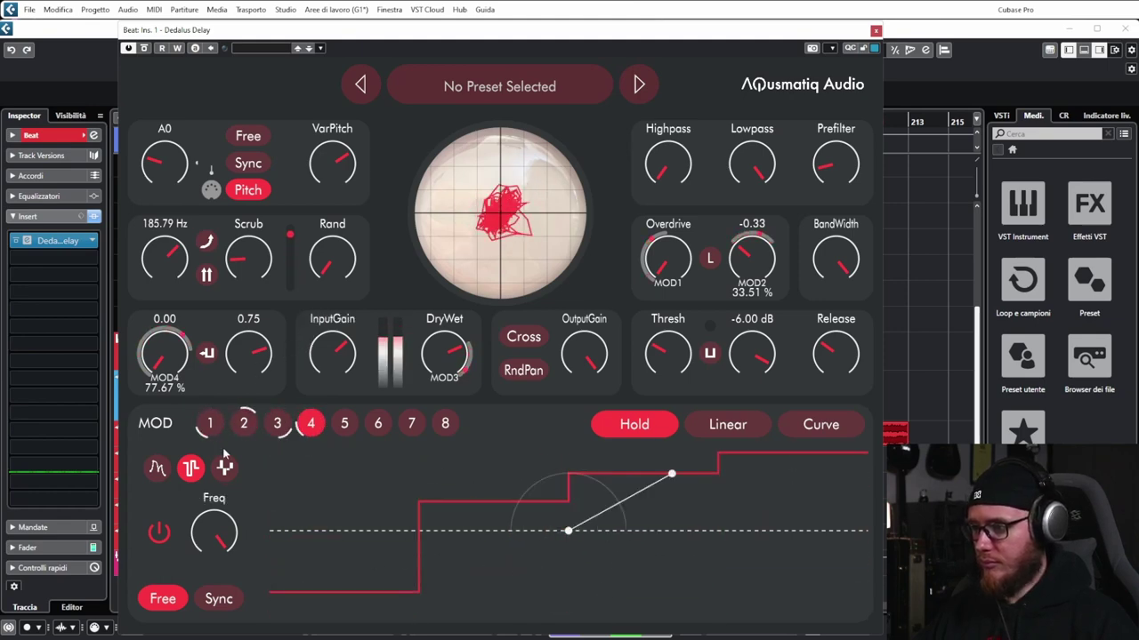
left_click(703, 426)
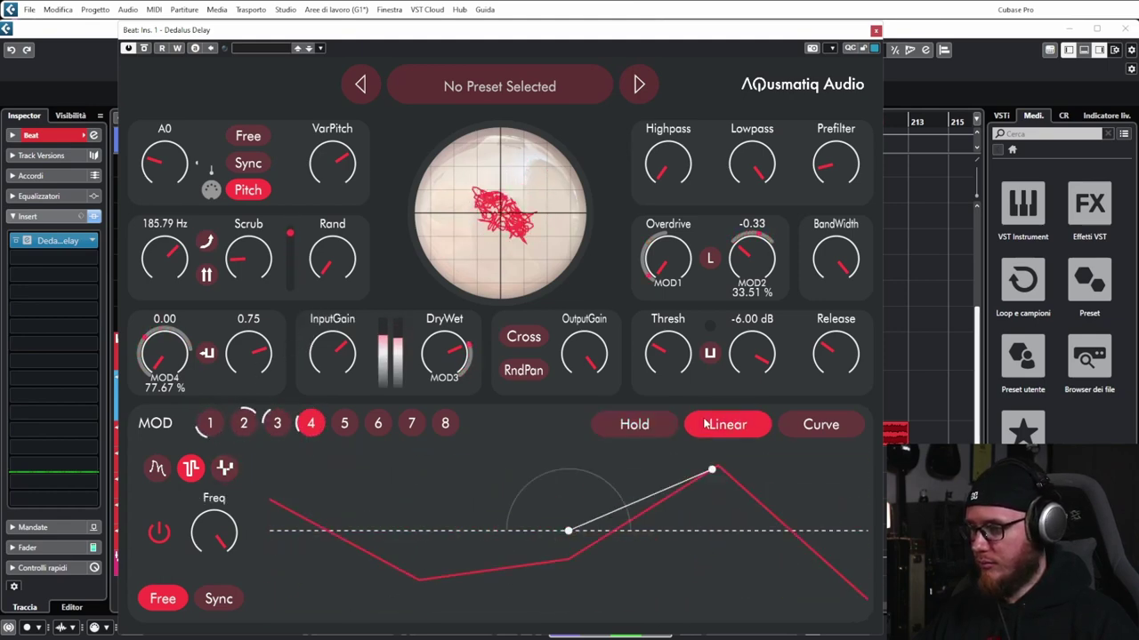
Lower DryWet to 0.16 with Cross enabled and slow Mod 4 to 2.31 Hz
left_click_drag(444, 351, 422, 411)
left_click(523, 337)
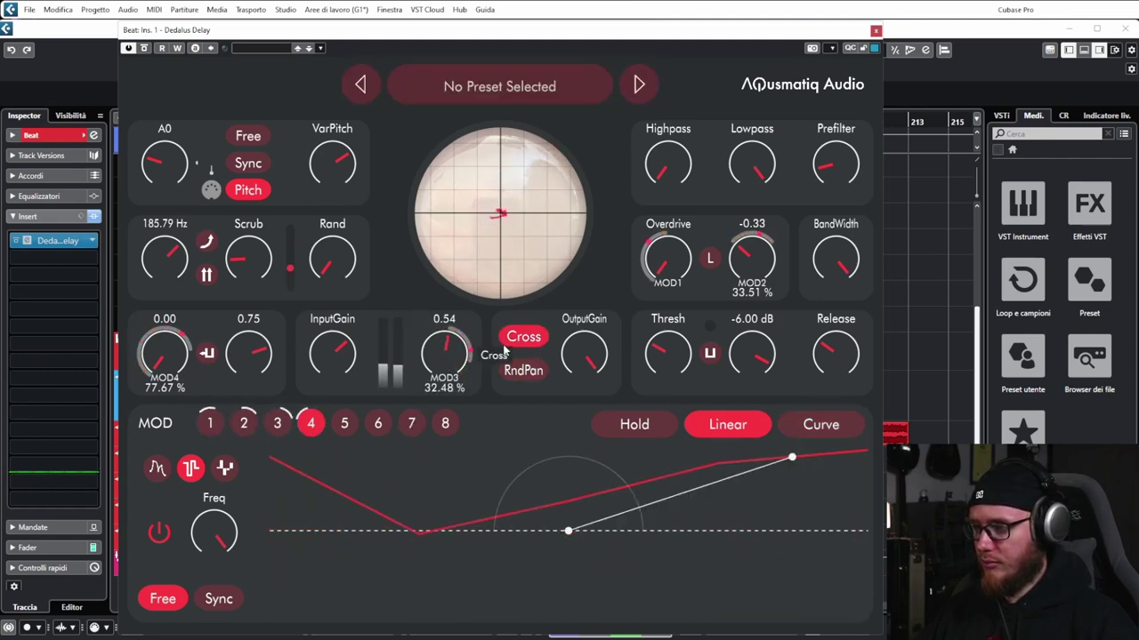
left_click_drag(445, 374, 401, 440)
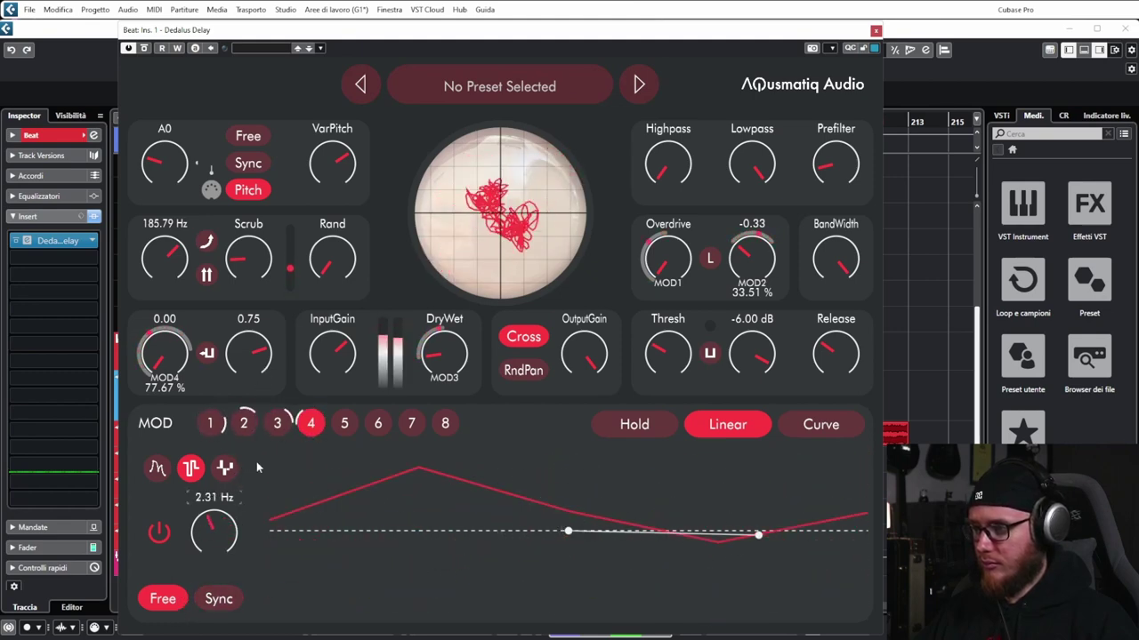
Raise Thresh and Overdrive, and set Highpass to 9.84 kHz
left_click_drag(669, 372, 669, 199)
left_click_drag(669, 242, 674, 222)
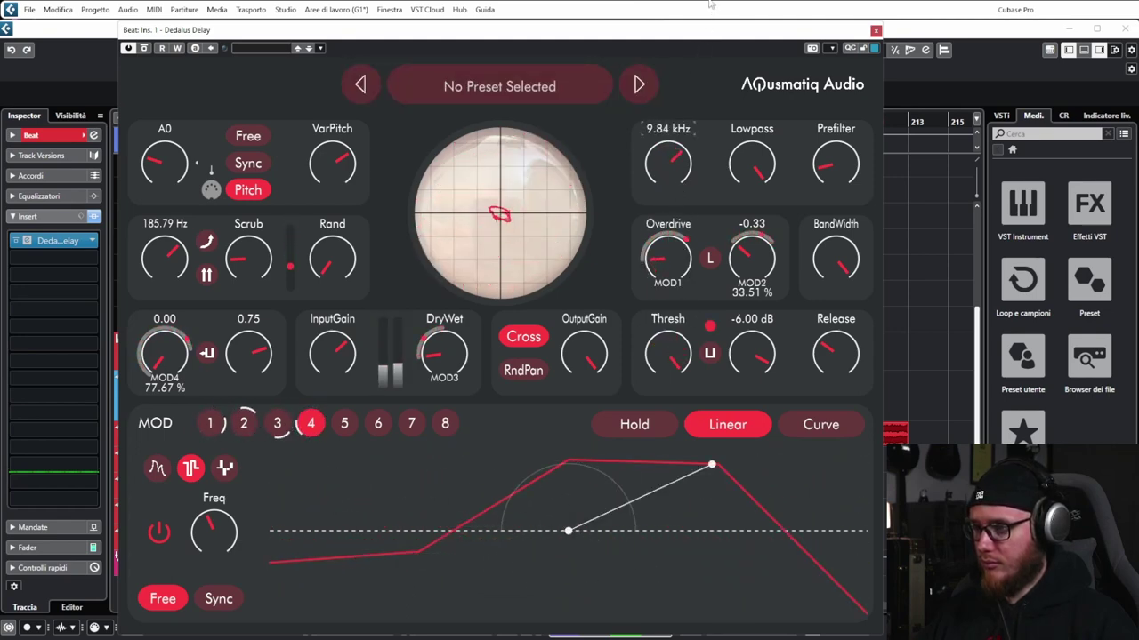
Lower Highpass to 3.99 kHz and assign the enabled Mod 8 to it with a depth of 43.37 %
left_click(445, 424)
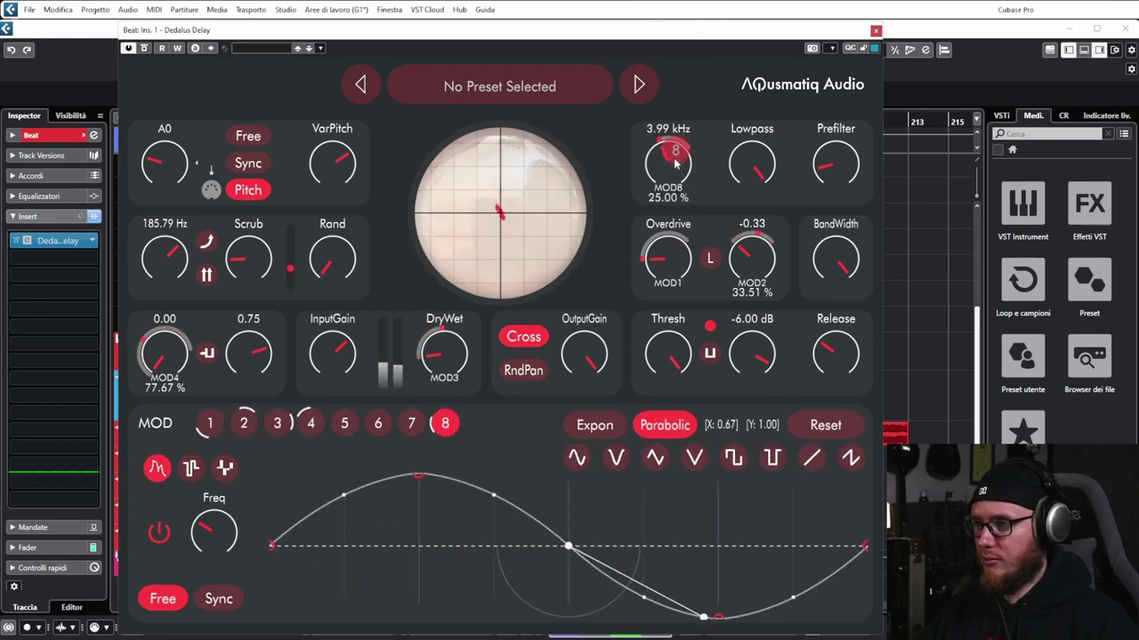
mouse_move(448, 381)
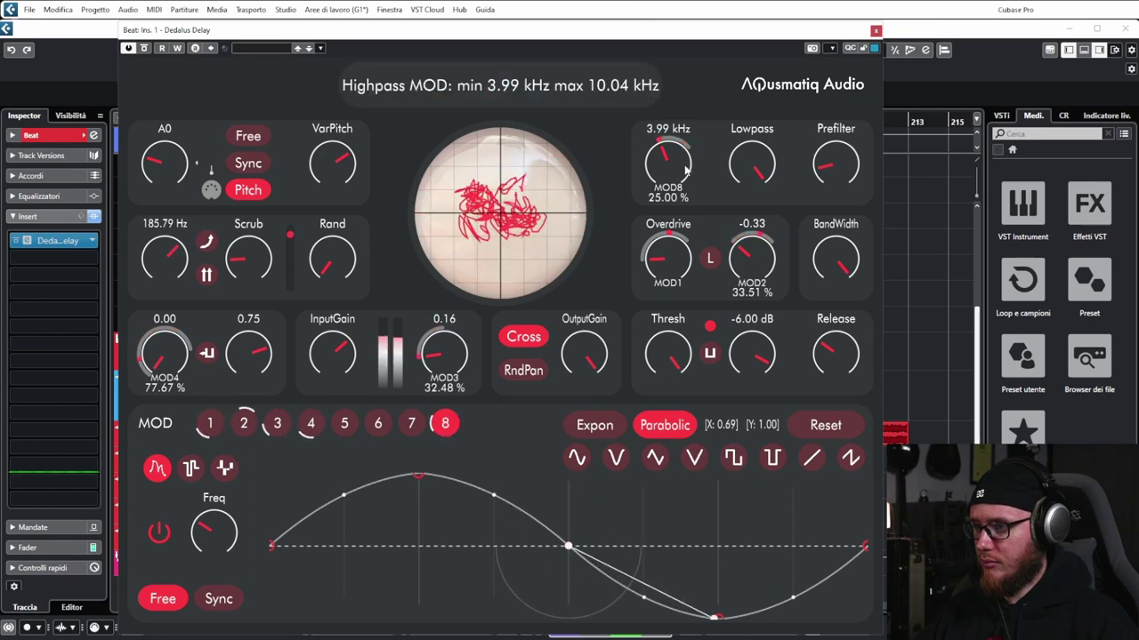
left_click_drag(668, 198, 668, 173)
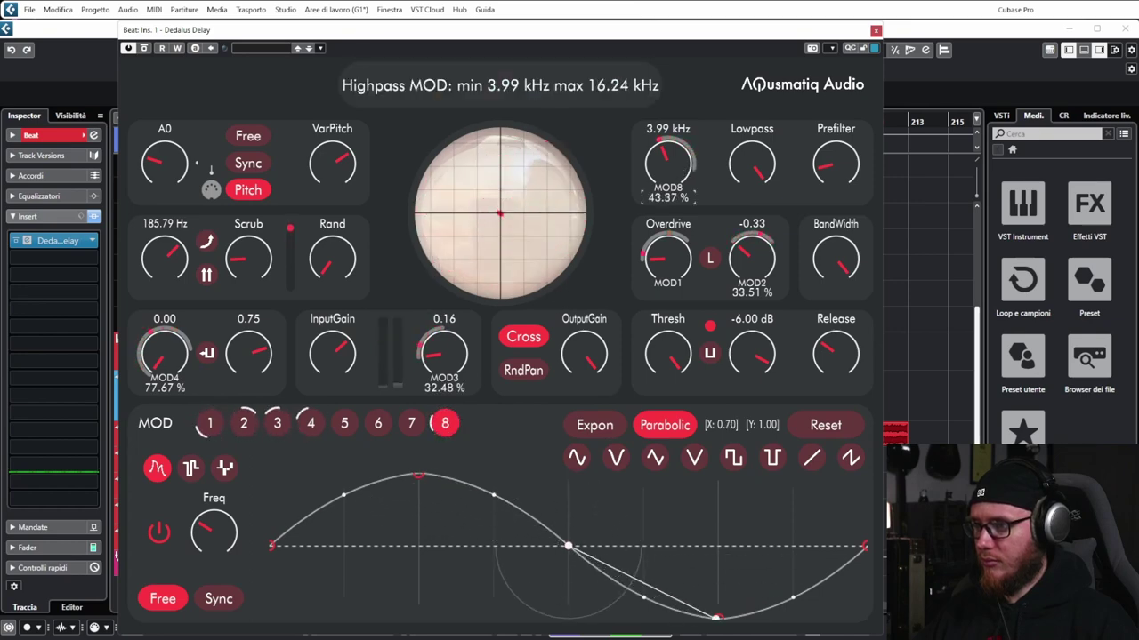
Compare the Expon and Parabolic curves on Mod 8, ending on an Expon square wave in Sync mode
left_click(594, 425)
left_click(665, 425)
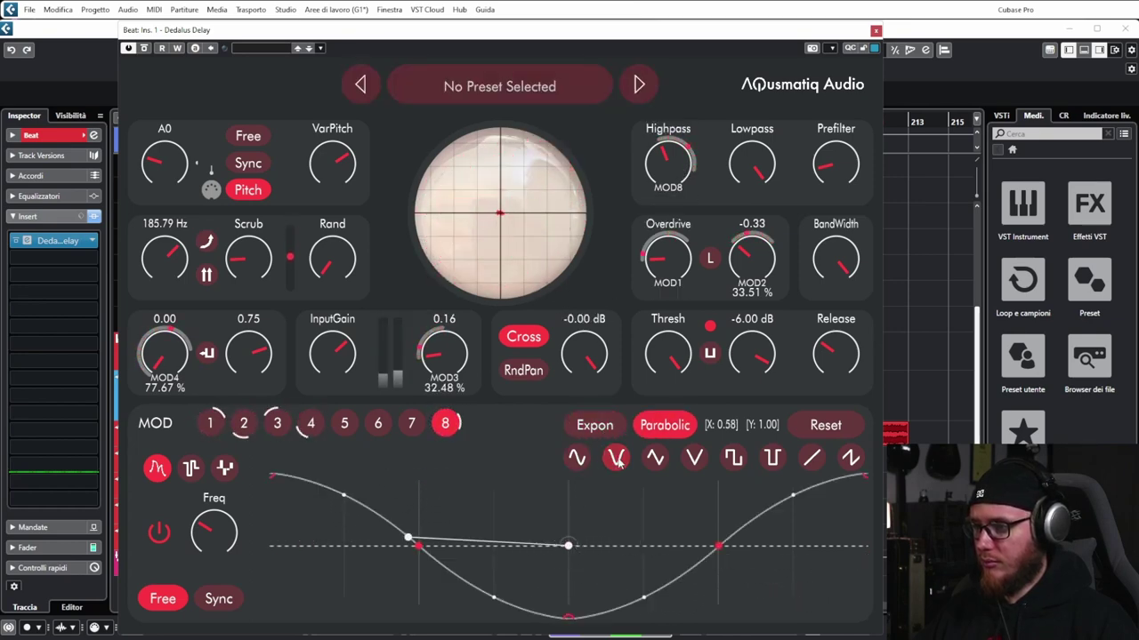
left_click(733, 457)
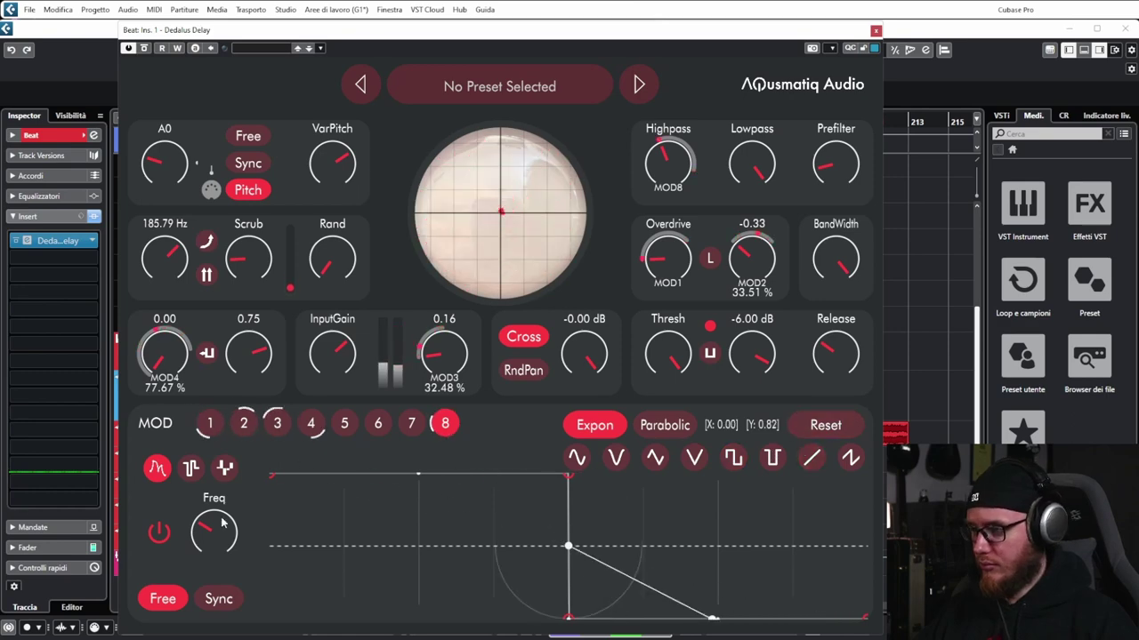
left_click(221, 599)
Audition the Regular presets 16th Crossed and 16th Narrowest, and load Heavy G from the Distortion and EQ factory presets
left_click(638, 85)
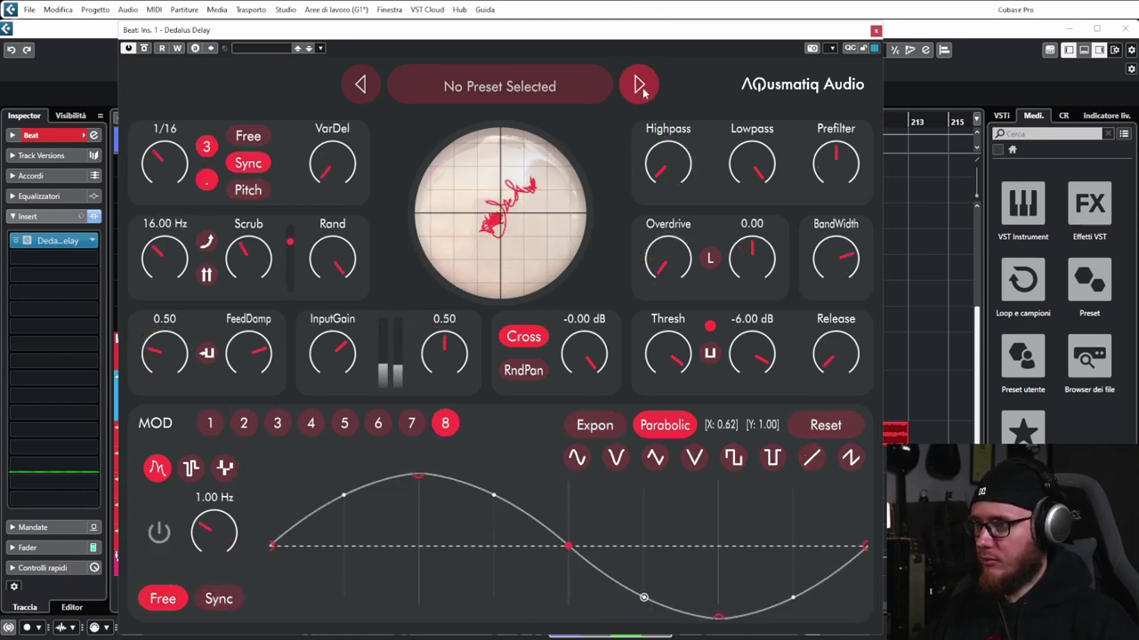
left_click(638, 85)
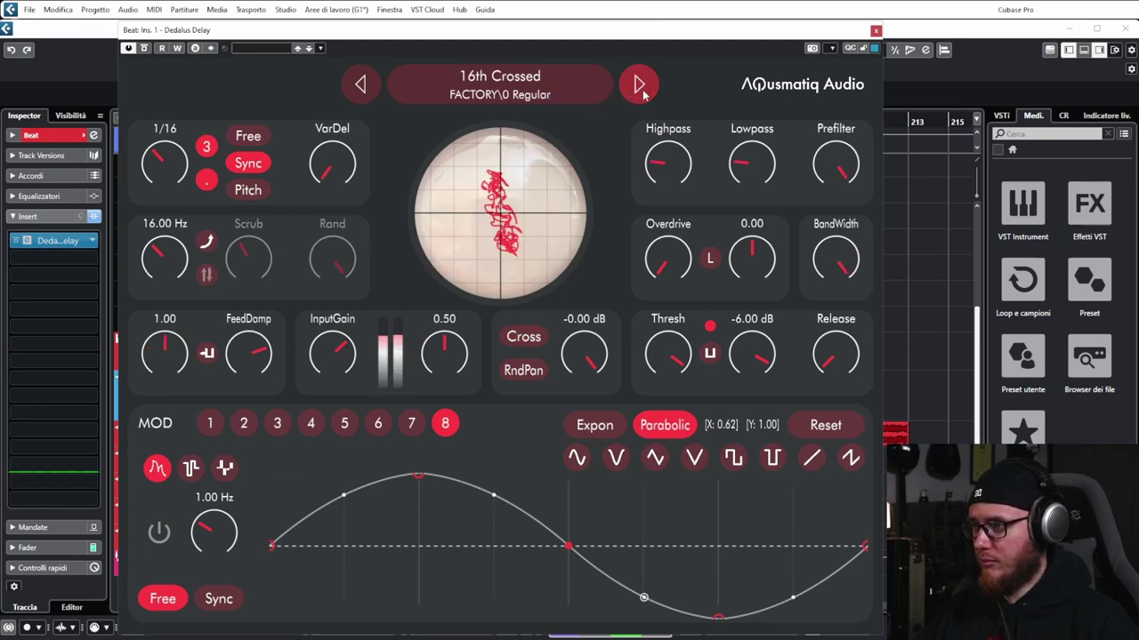
left_click(505, 103)
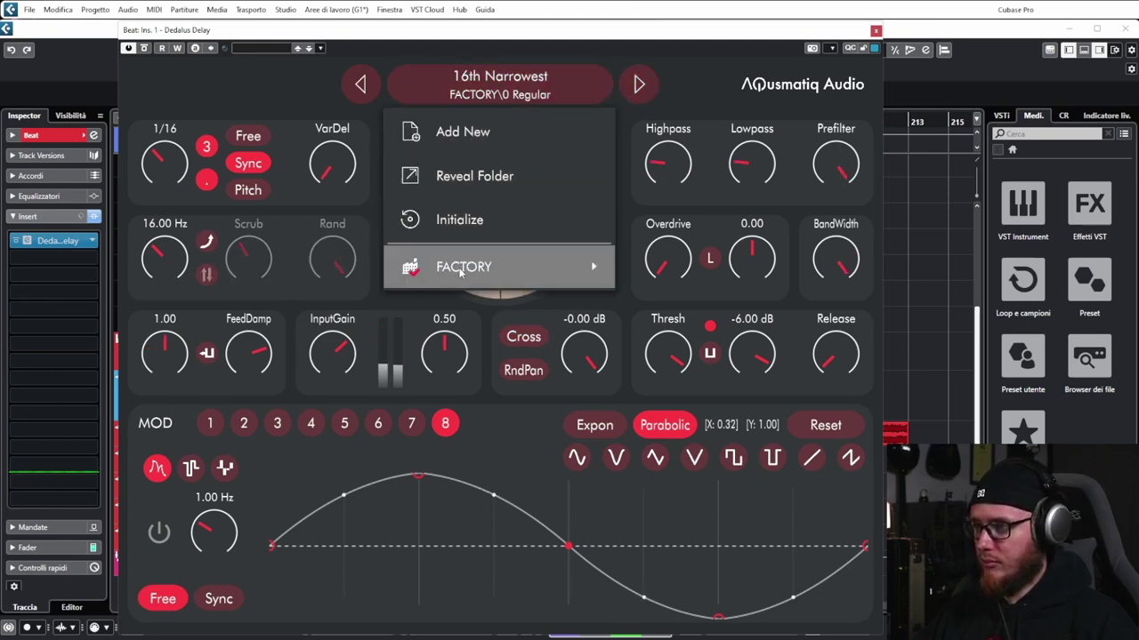
mouse_move(485, 266)
mouse_move(739, 398)
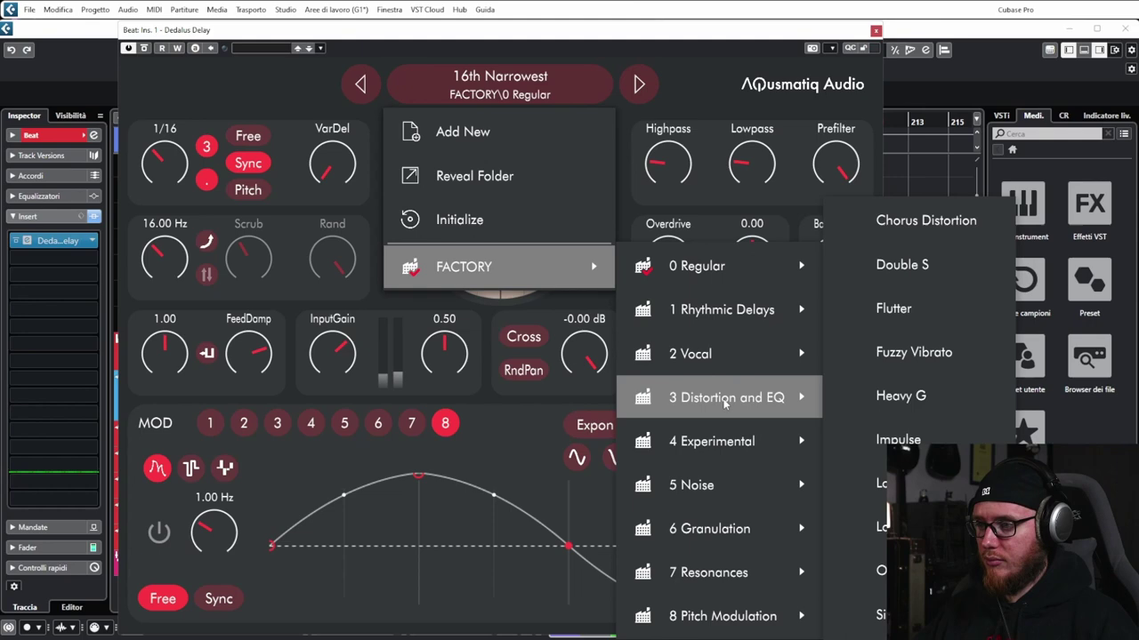
left_click(864, 395)
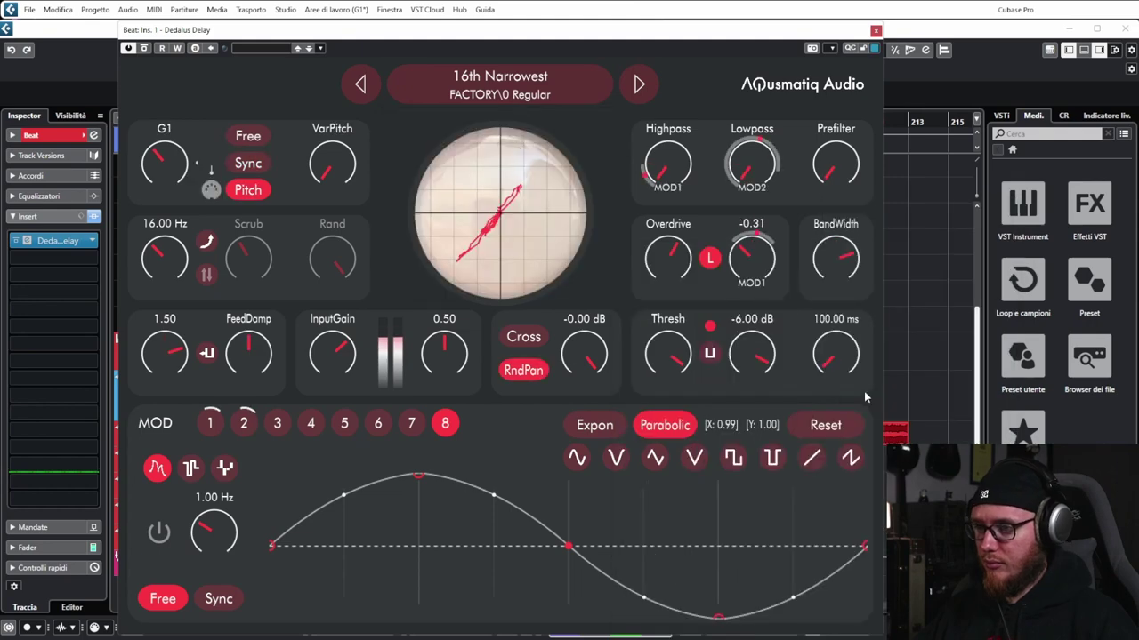
Audition the following Distortion and EQ presets in order, including Lo Fi, Locked Cave and Simple Overdrive, up to Space Twist
left_click(640, 85)
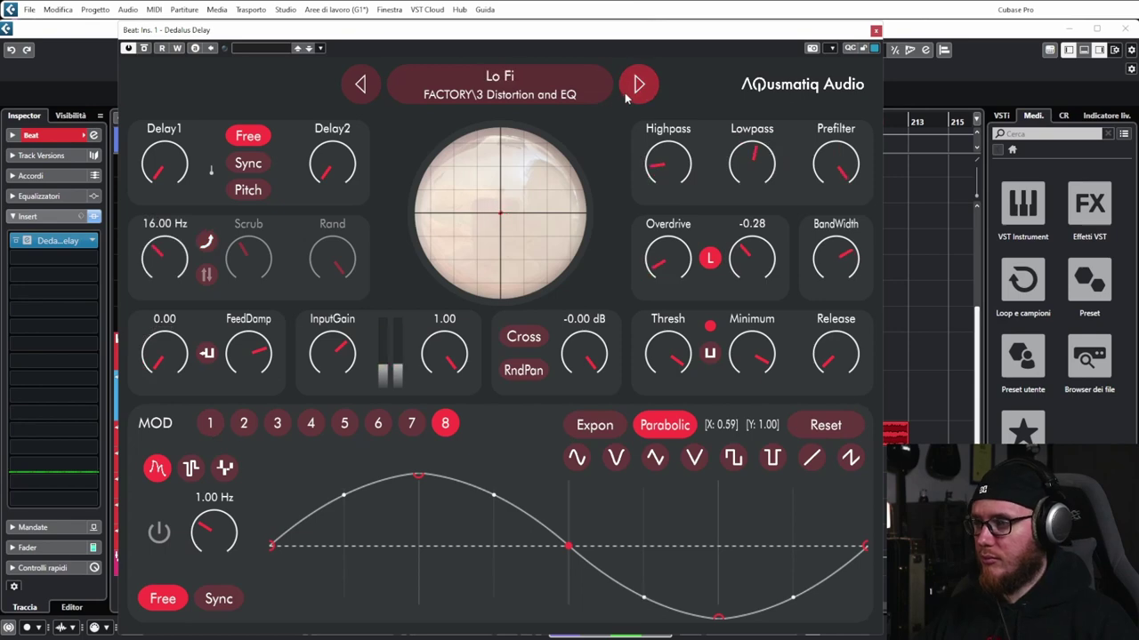
left_click(635, 90)
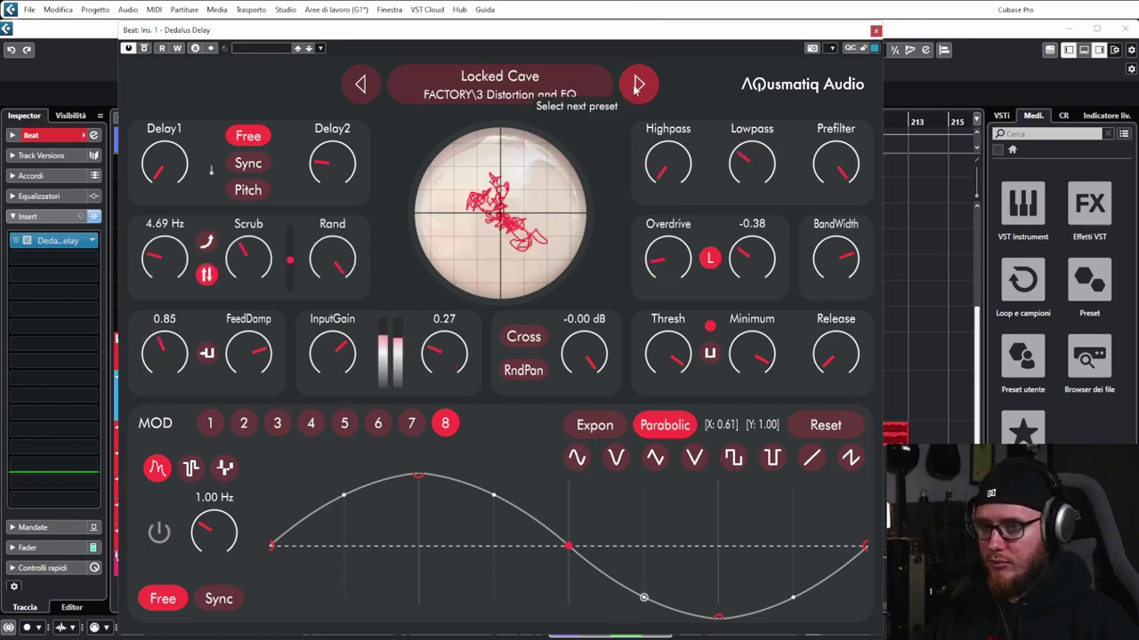
left_click(637, 86)
left_click(637, 86)
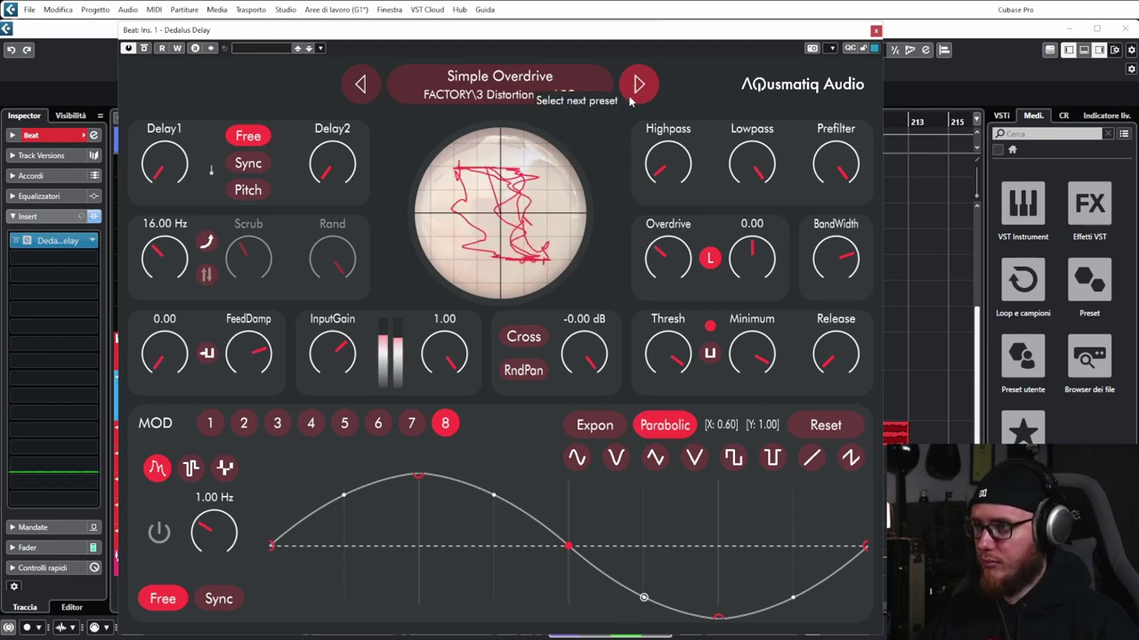
left_click(636, 89)
Load the Abstract Nature preset from the Granulation factory category
left_click(516, 80)
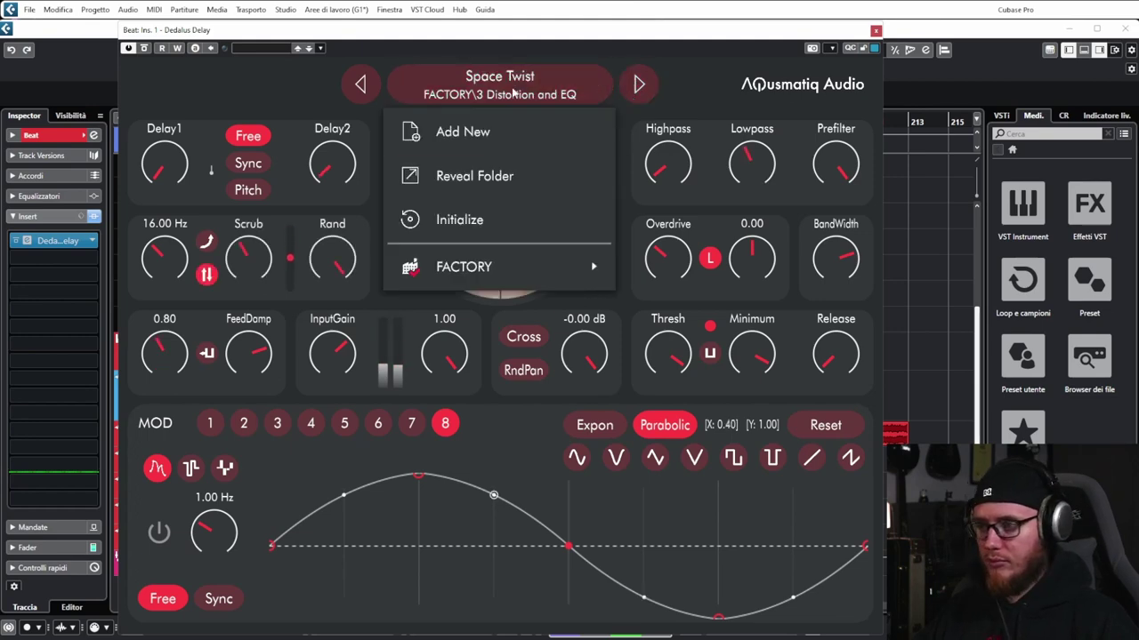
mouse_move(498, 267)
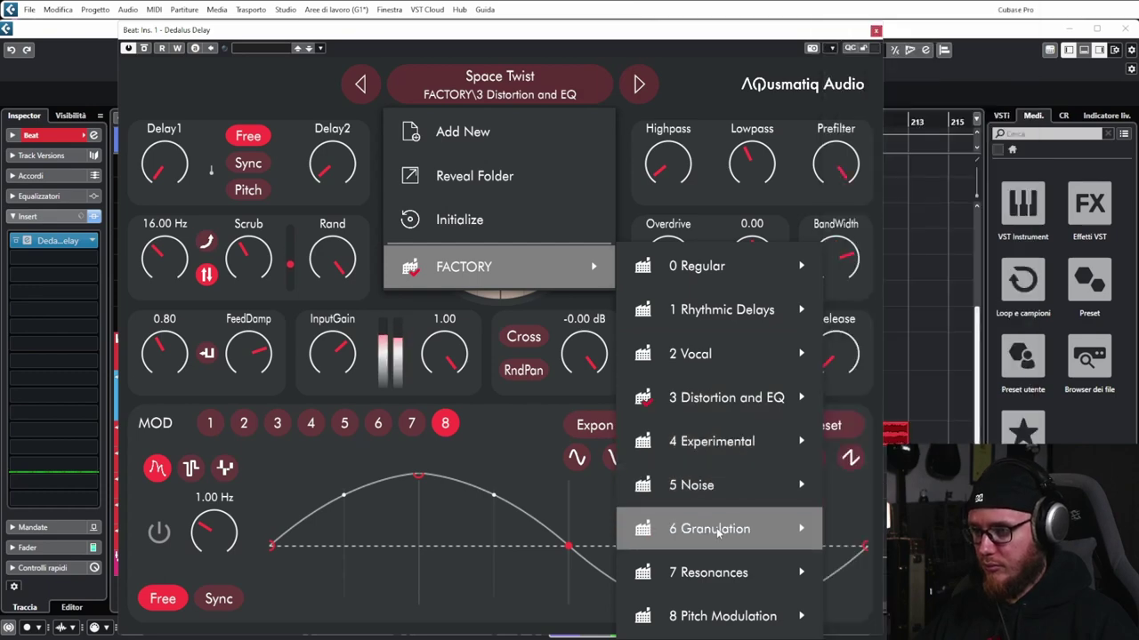
mouse_move(738, 528)
left_click(945, 11)
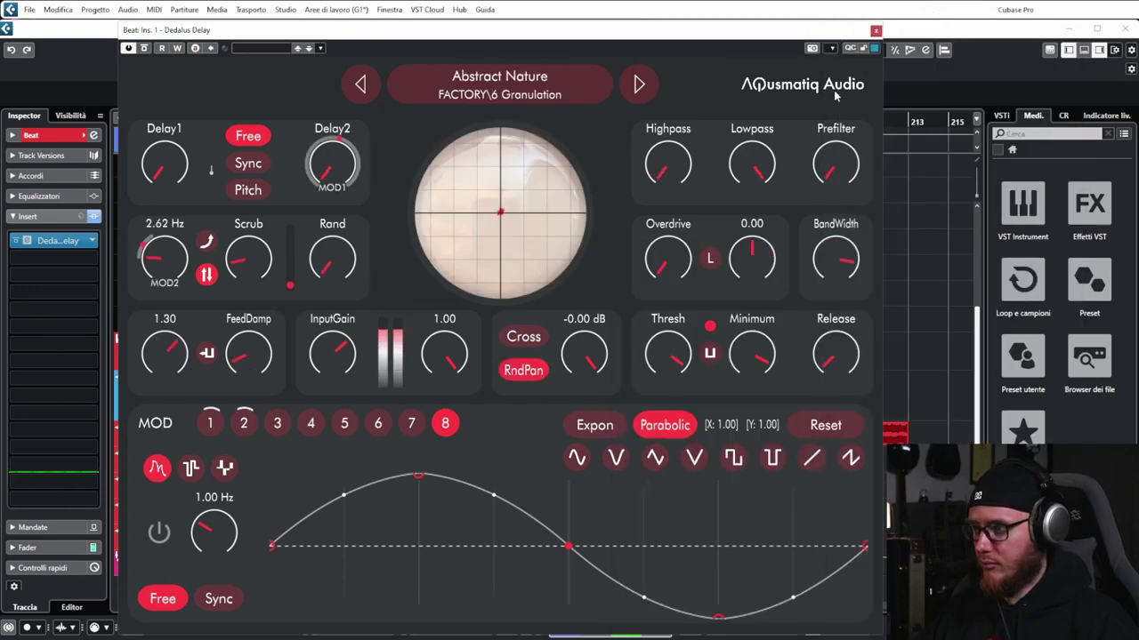
Audition the Granulation presets one after another from Bat Favorite through Crazy Tapes and Granular Delay to Mandelbrot Scrubbing
left_click(637, 85)
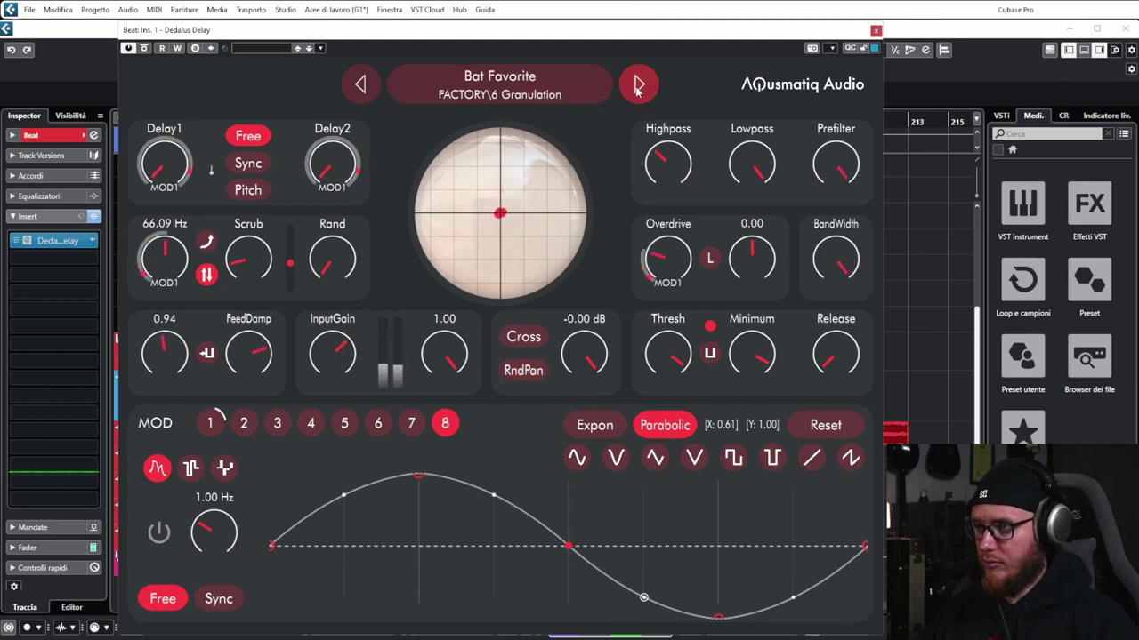
left_click(637, 85)
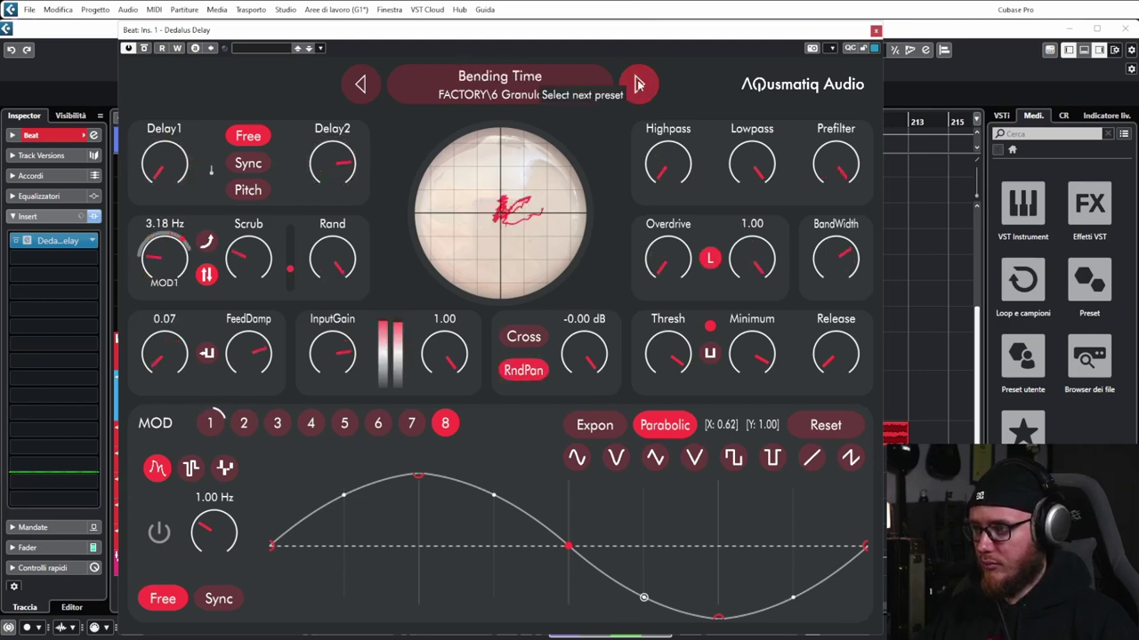
left_click(637, 85)
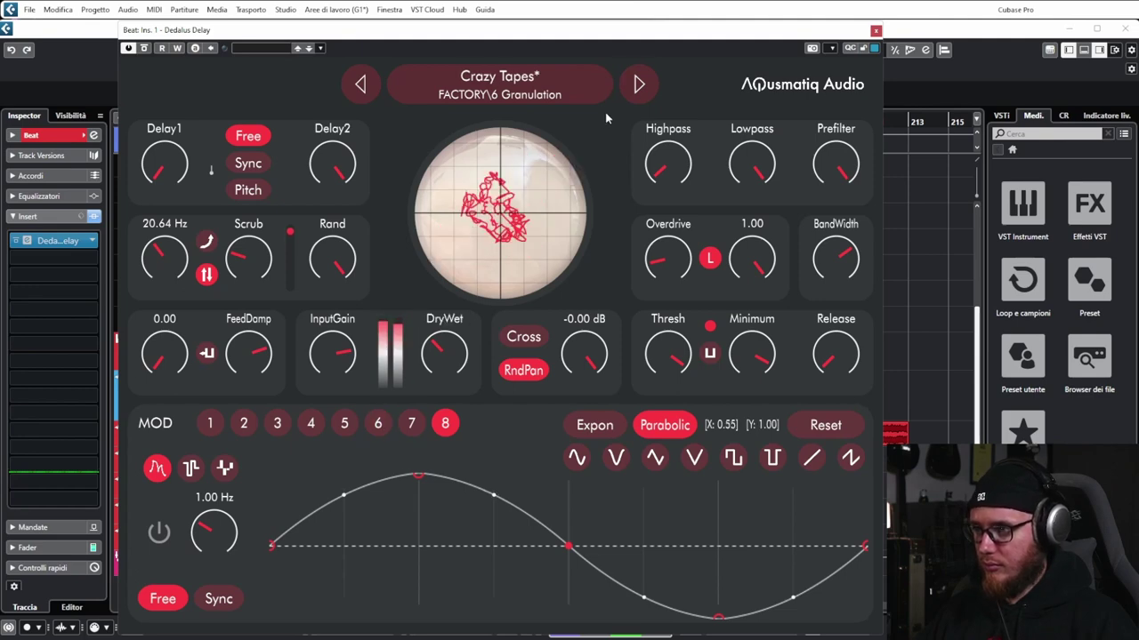
left_click(645, 86)
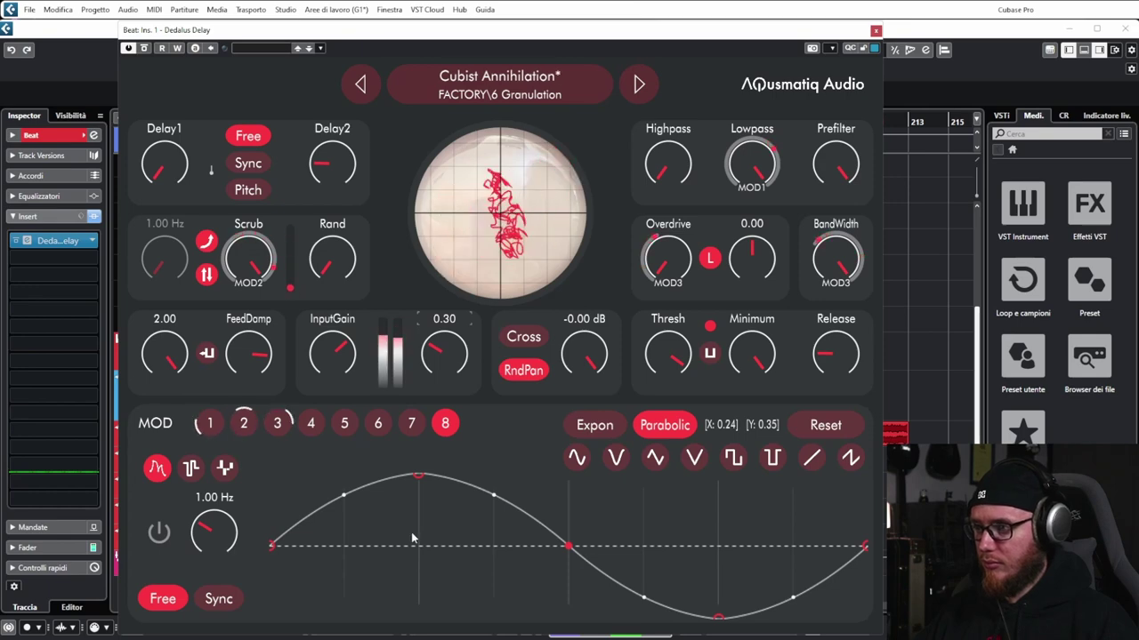
left_click(637, 85)
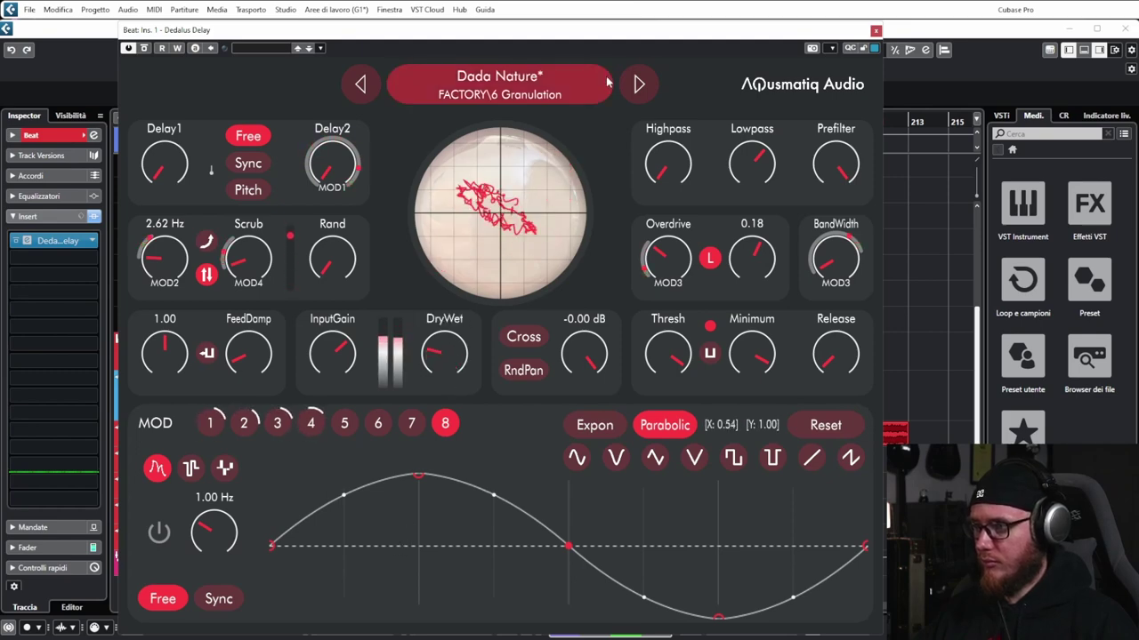
left_click(637, 84)
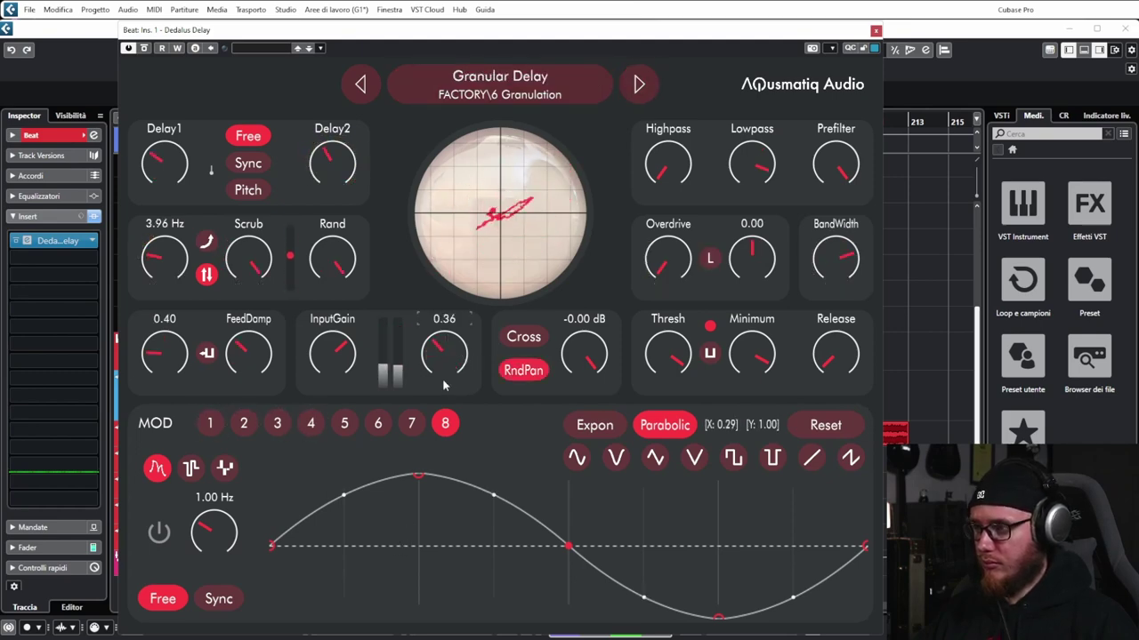
left_click(637, 83)
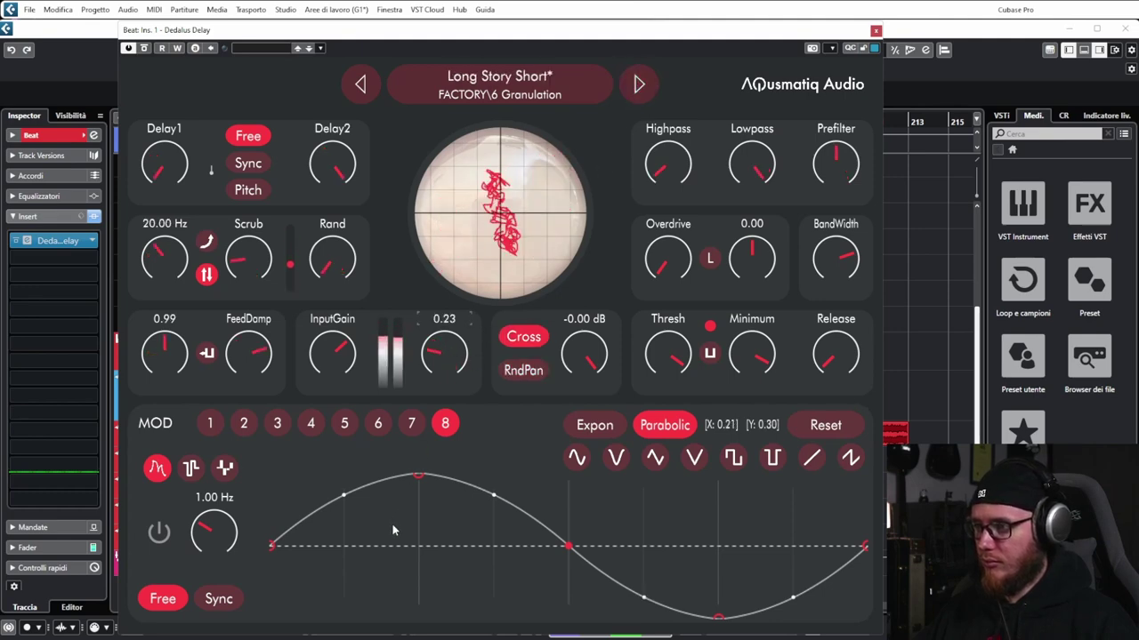
left_click(639, 85)
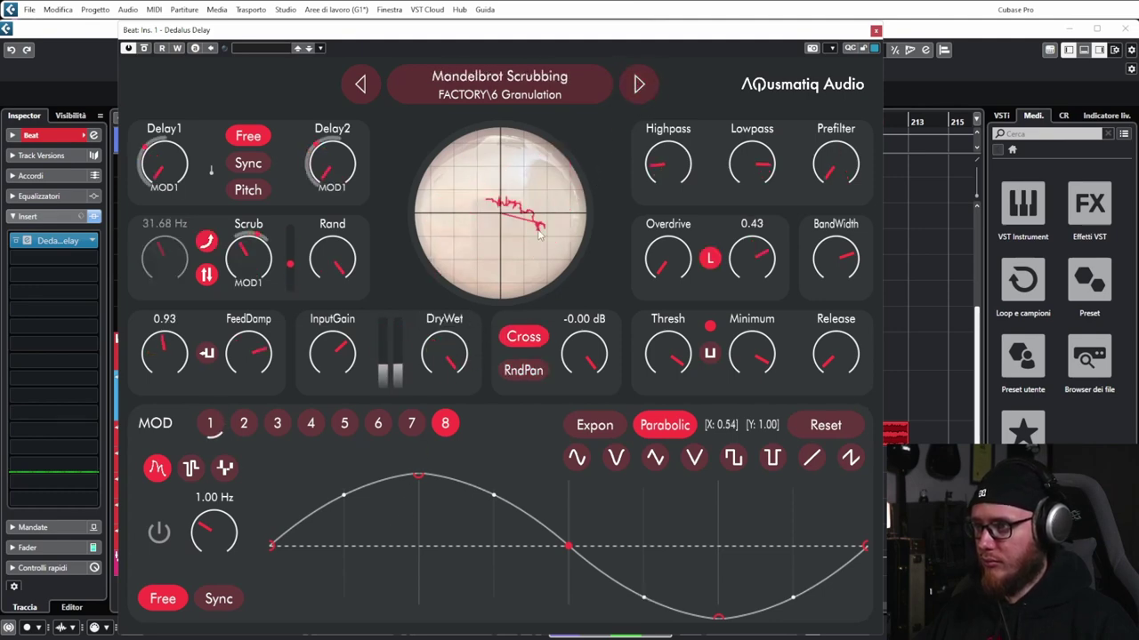
Load the Out Of Tuna preset from the Pitch Modulation factory category
left_click(507, 94)
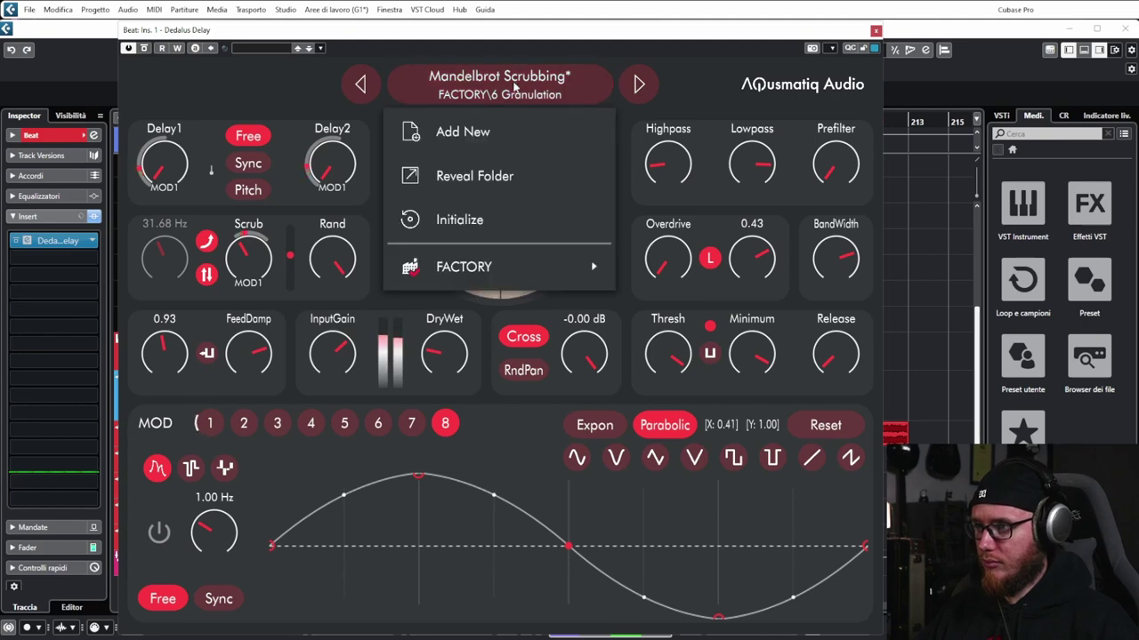
mouse_move(580, 279)
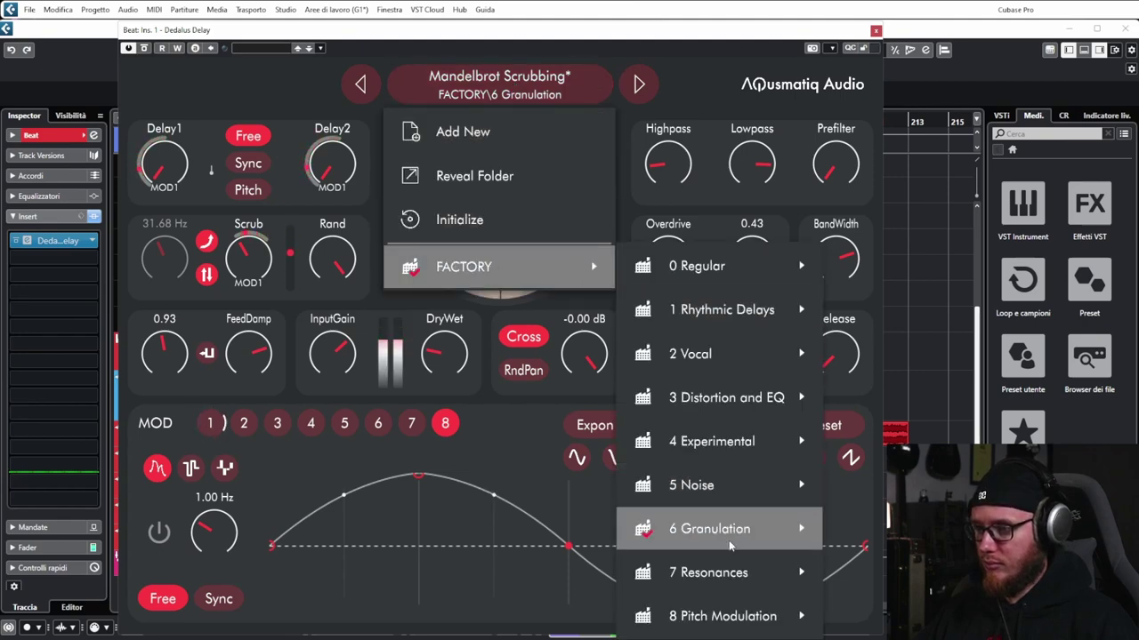
mouse_move(719, 576)
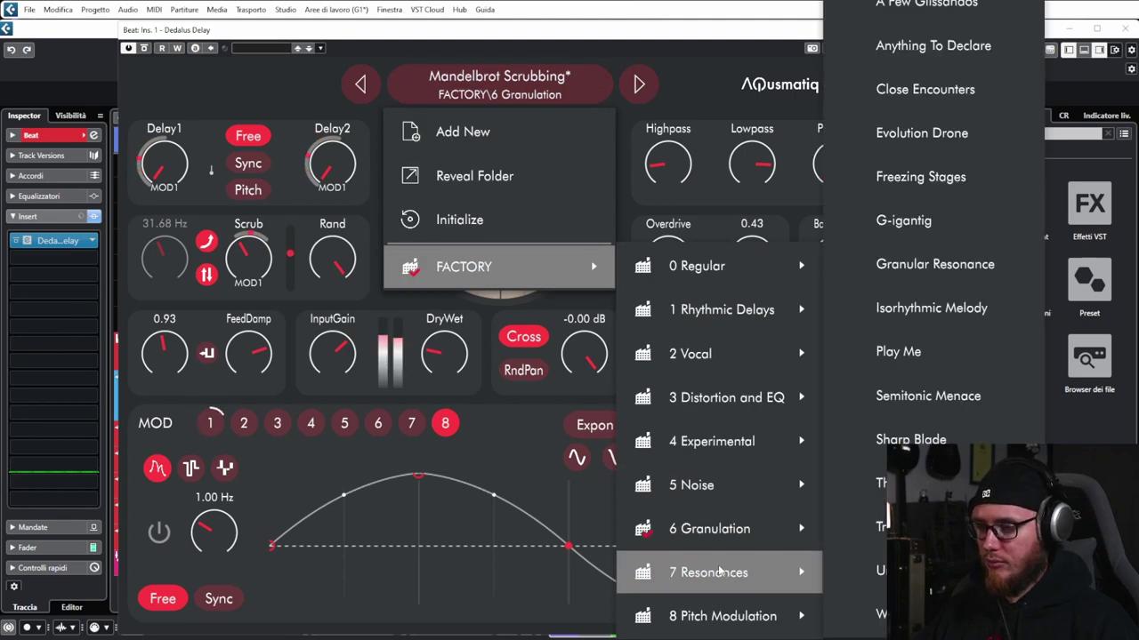
mouse_move(729, 616)
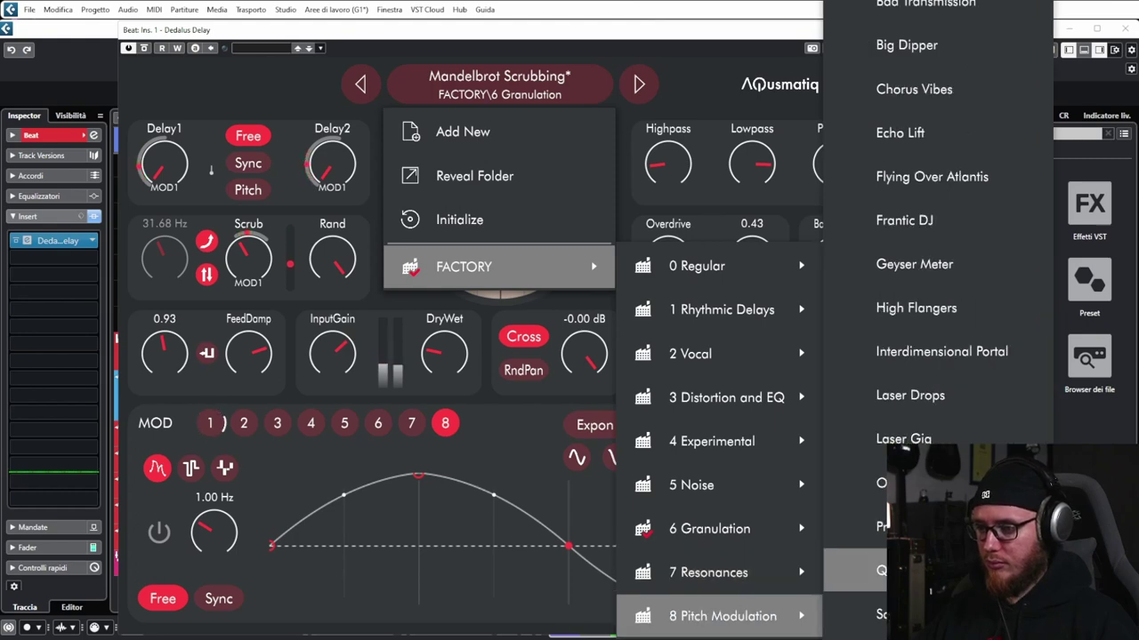
left_click(845, 471)
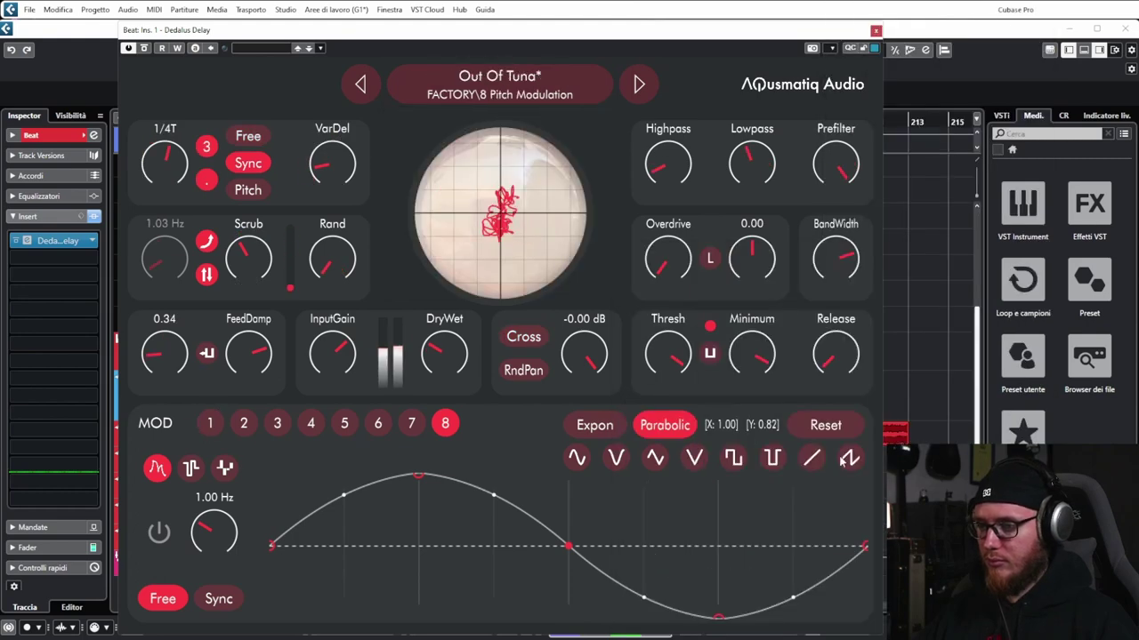
Audition the Pitch Modulation presets in order from Progressive Crumbling through Scratching and String Theory to Sweeper
left_click(639, 84)
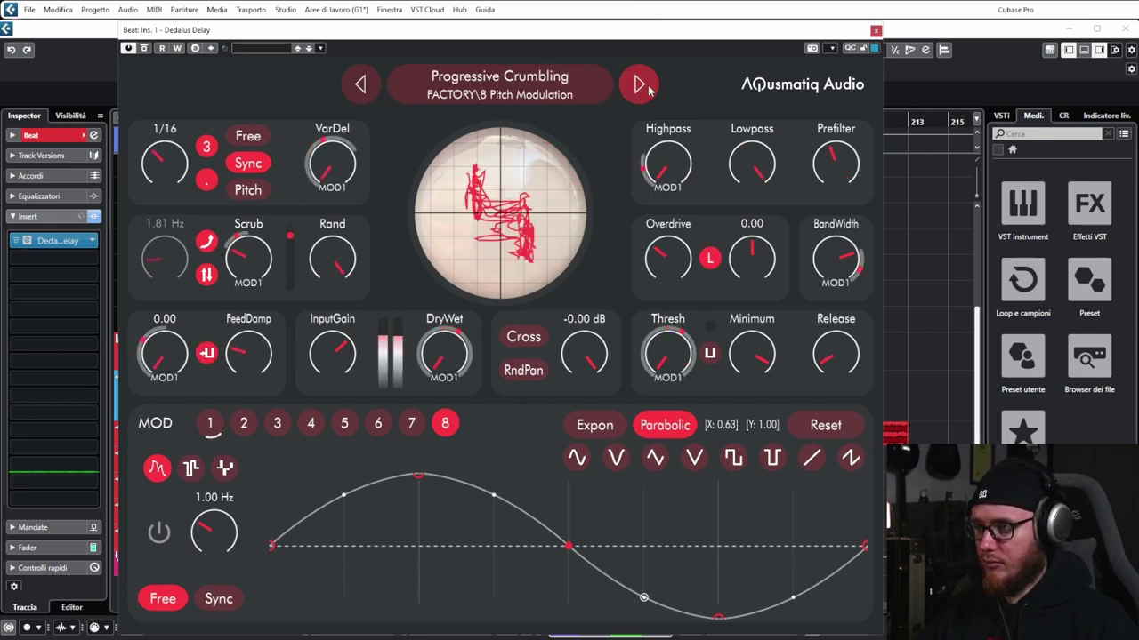
left_click(639, 84)
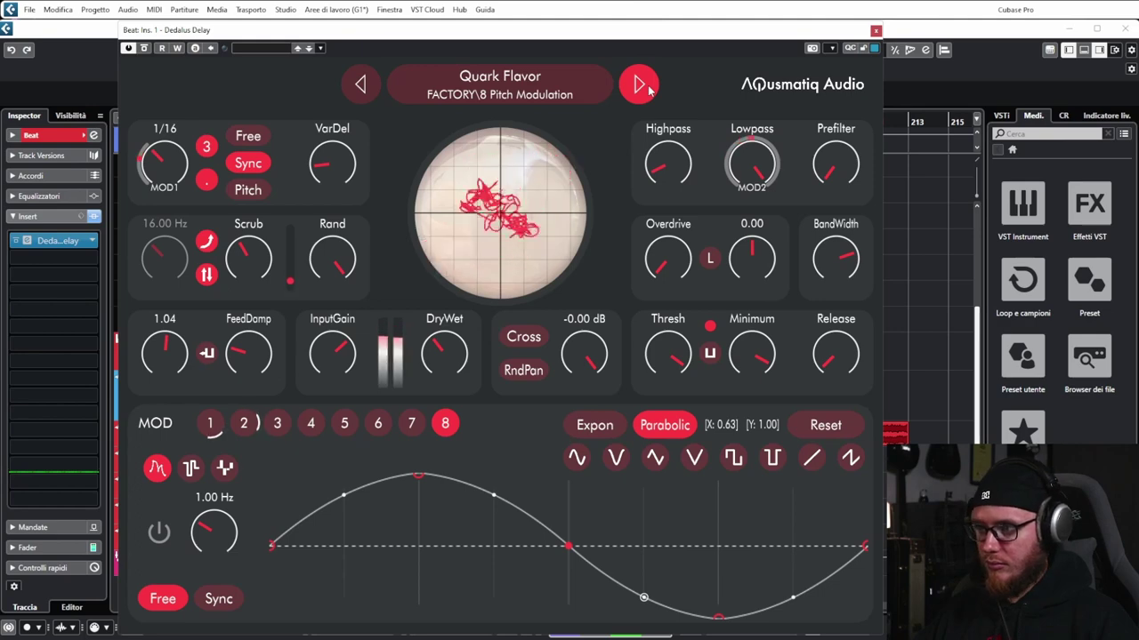
left_click(639, 84)
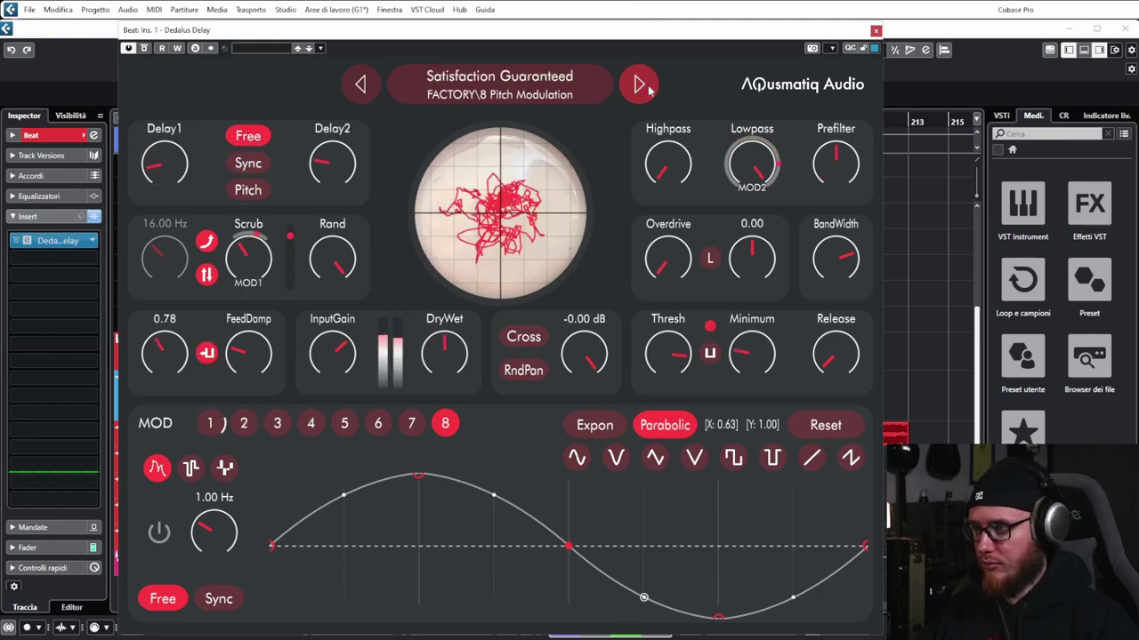
left_click(639, 85)
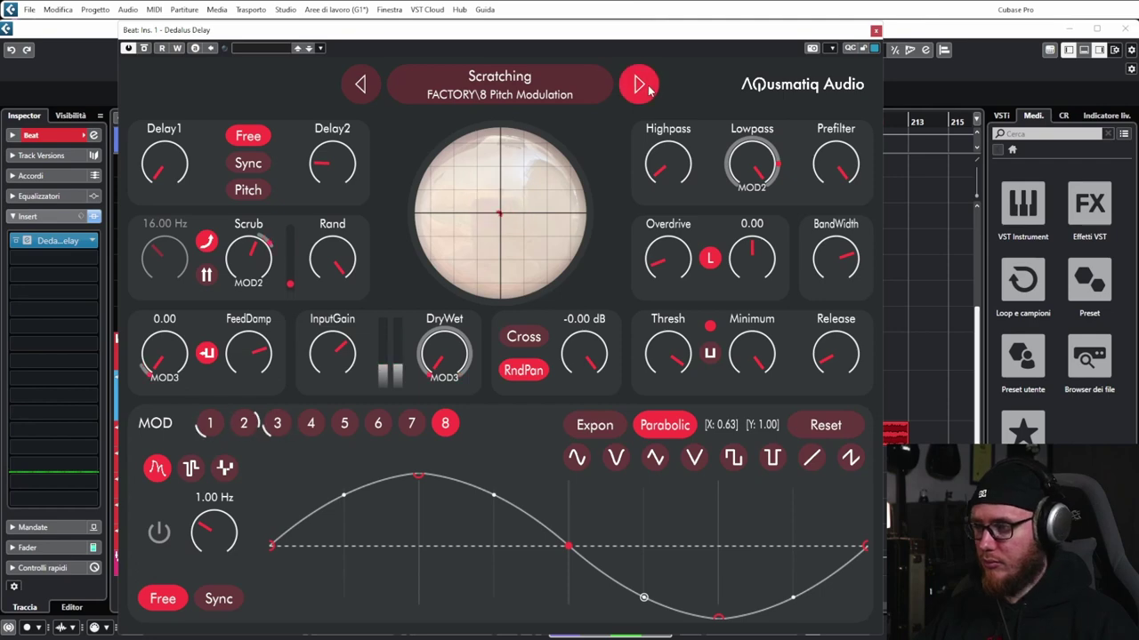
left_click(639, 85)
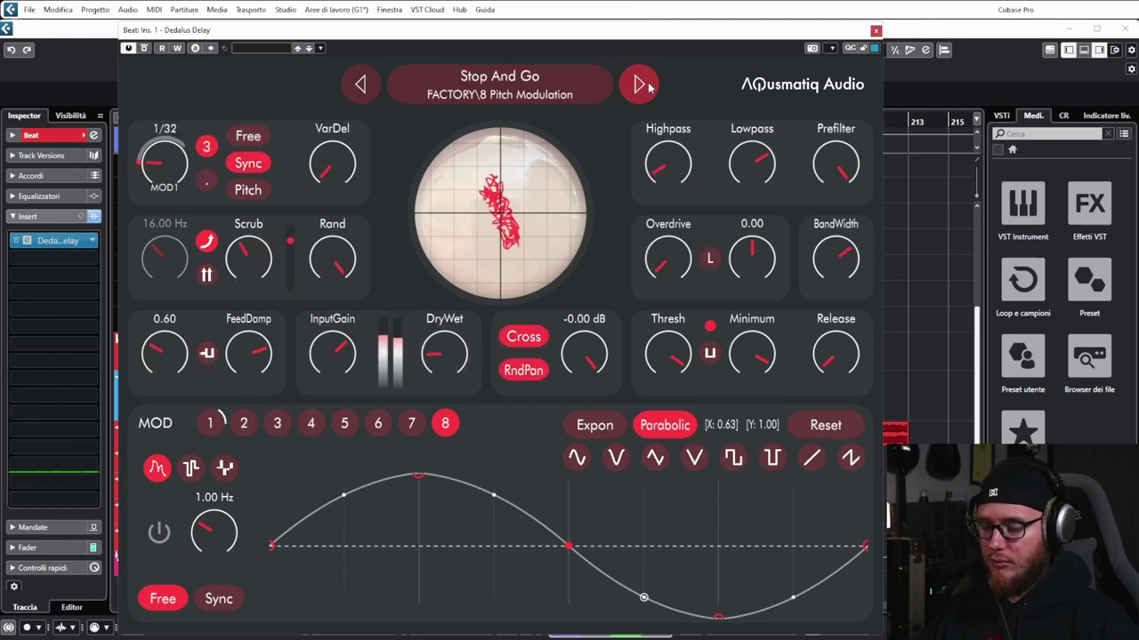
left_click(649, 85)
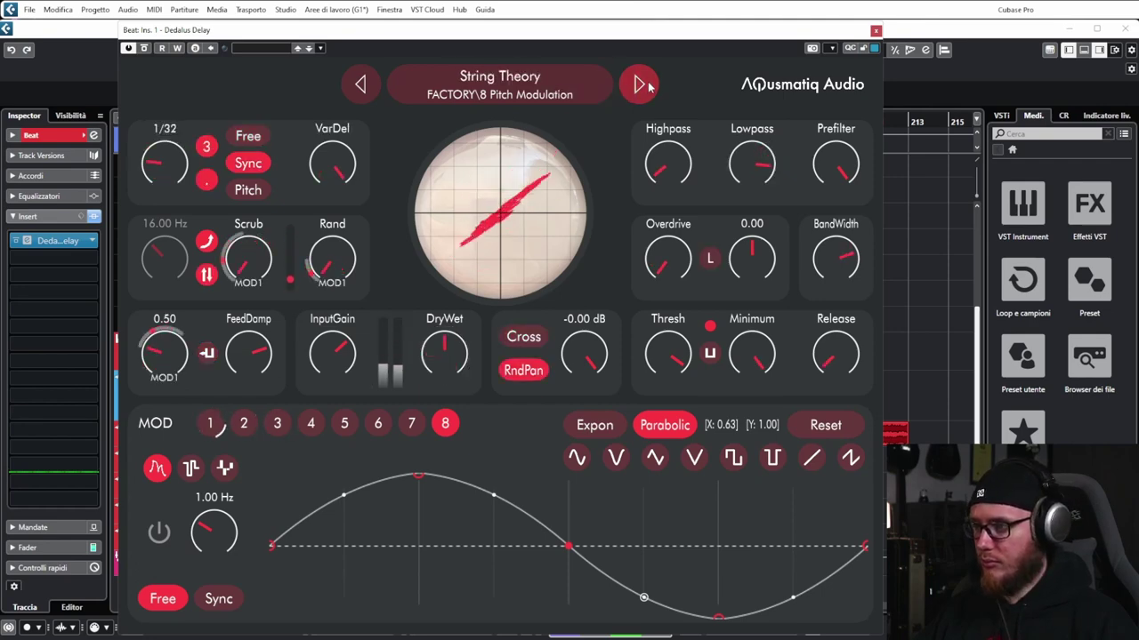
left_click(648, 86)
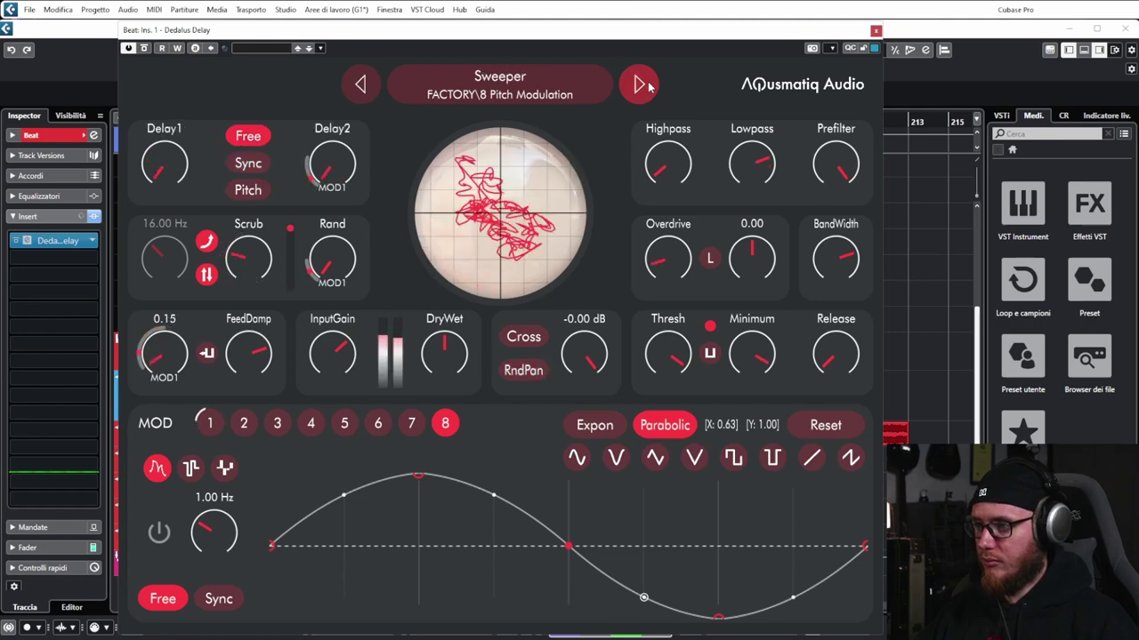
Step through the remaining Pitch Modulation presets, including Undulating, Vacillating and Varispeed, until the Regular preset 16th Crossed is loaded
left_click(648, 86)
left_click(649, 85)
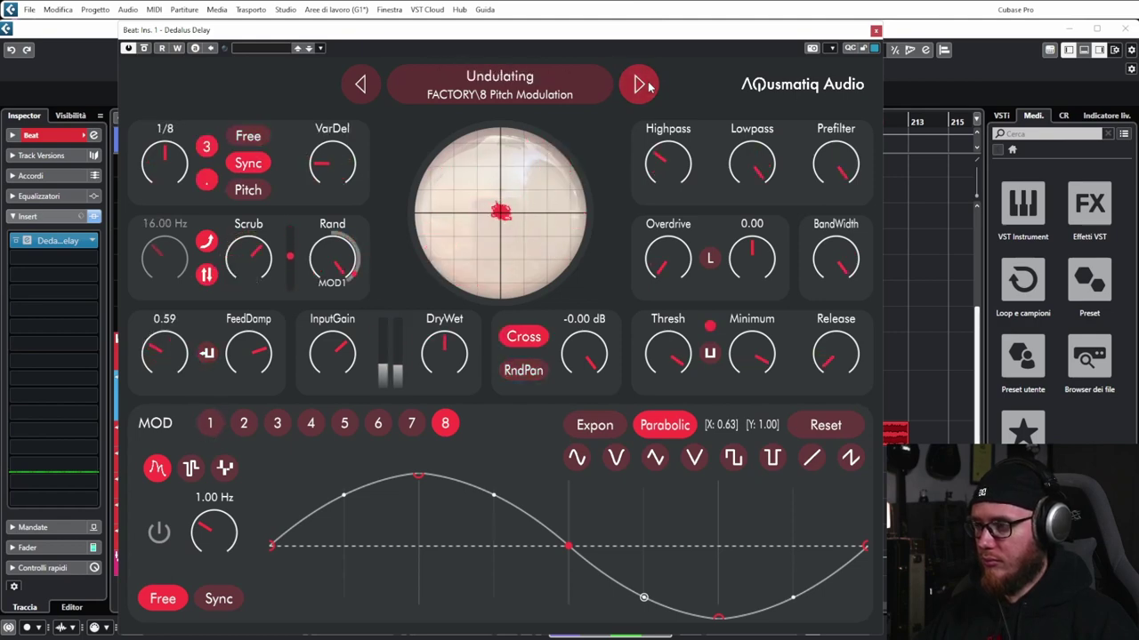
left_click(648, 85)
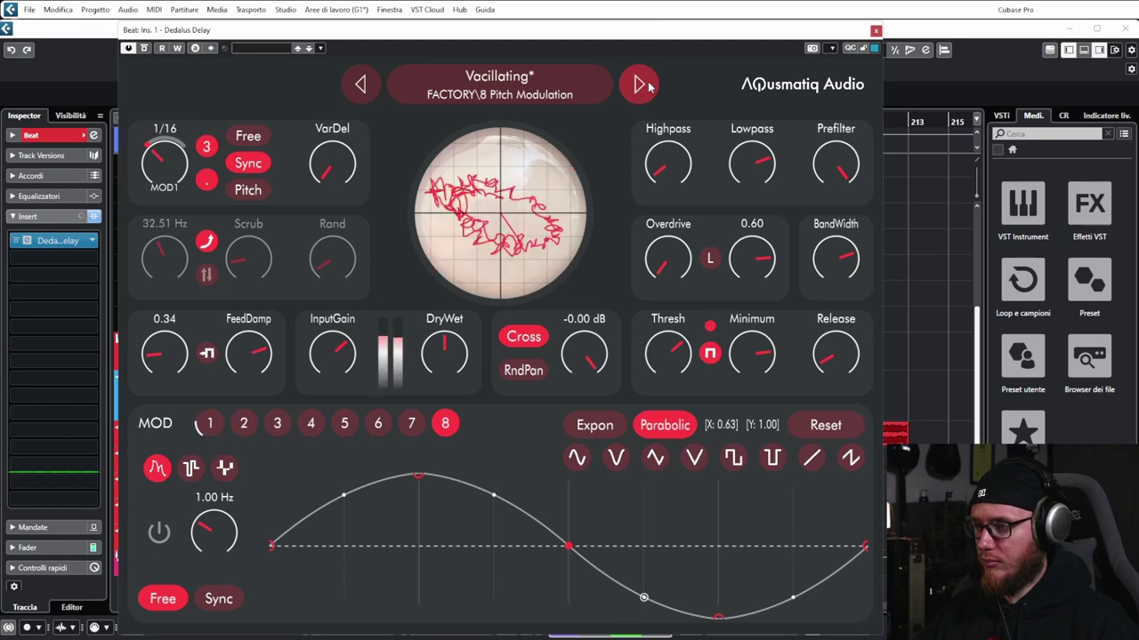
left_click(648, 85)
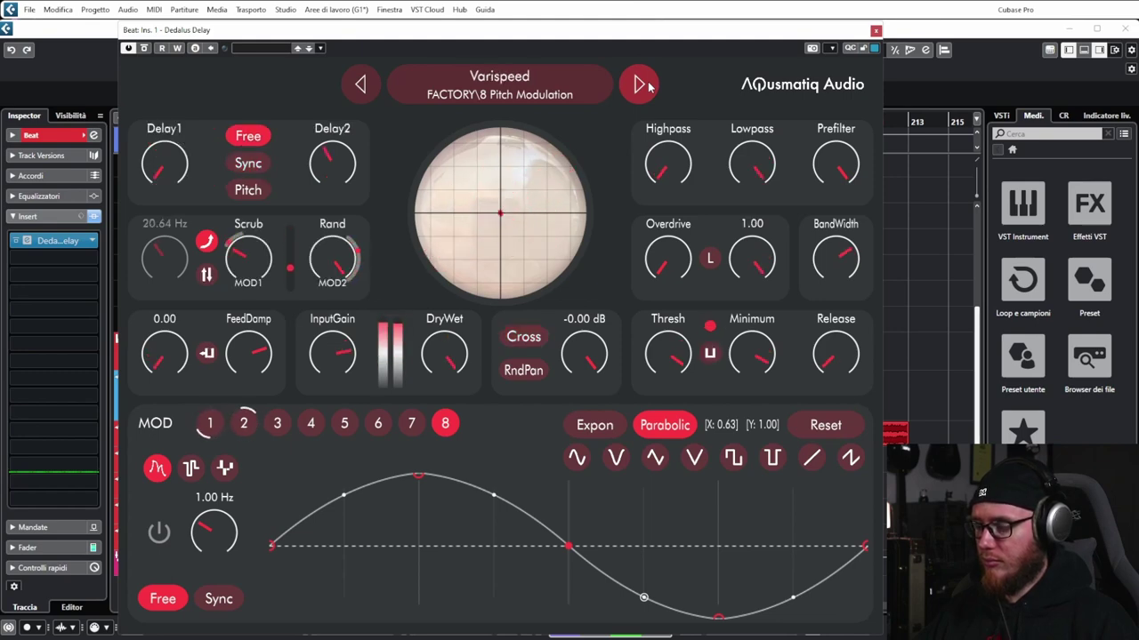
left_click(648, 85)
left_click(648, 85)
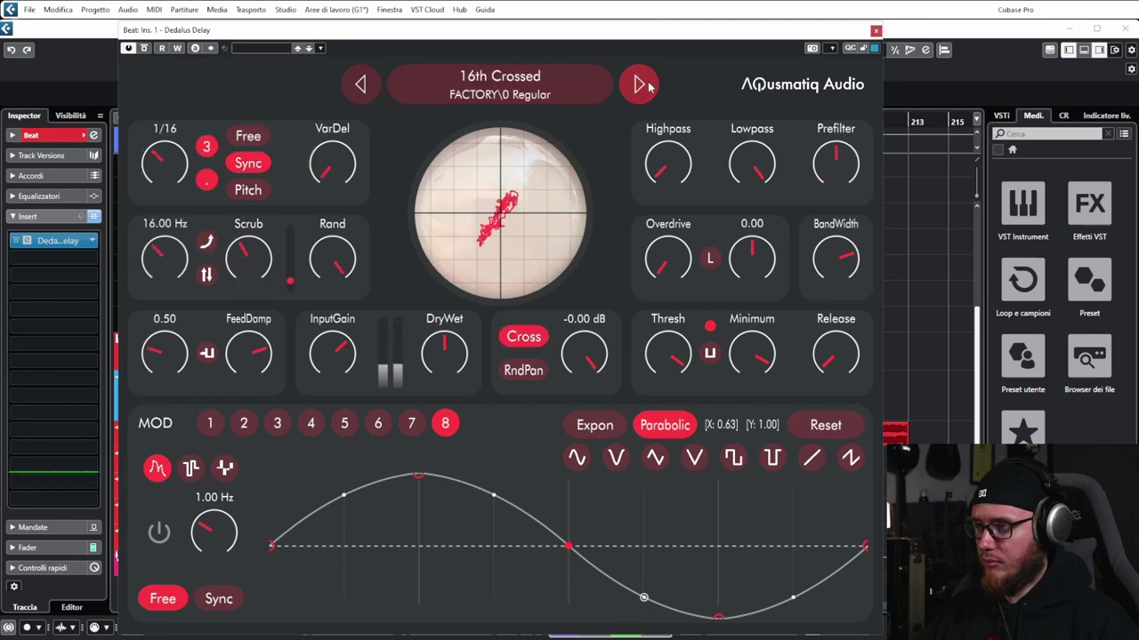
Audition the Regular factory presets in order from 16th Narrowest through 32nd Deconstruction and 4th Deconstruction to 4th Triplet Tape
left_click(648, 85)
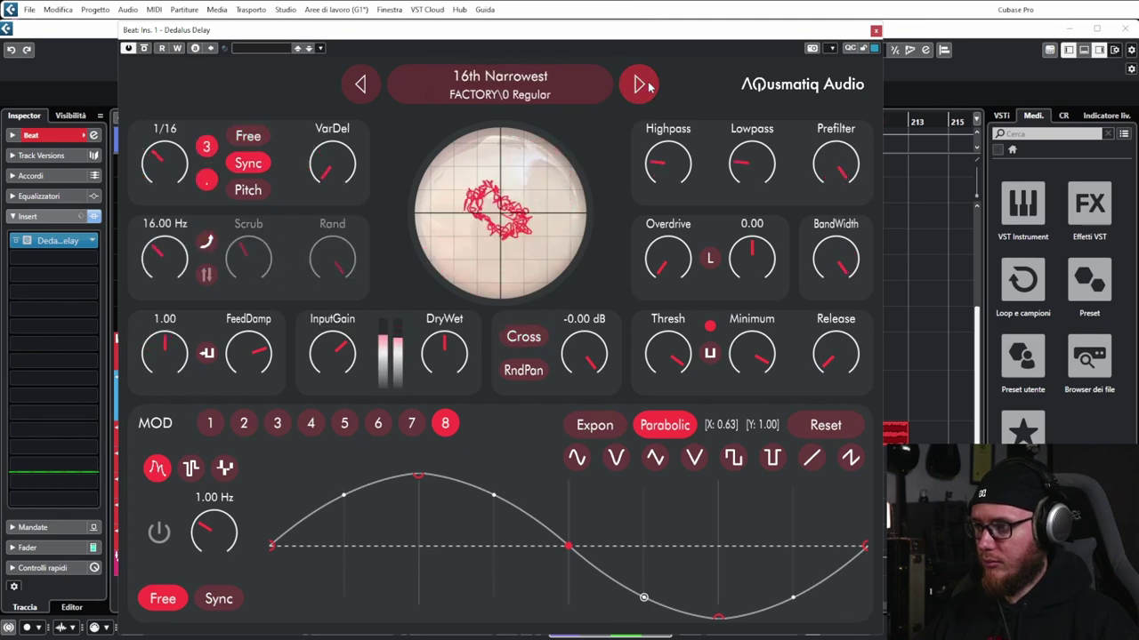
left_click(648, 86)
left_click(648, 86)
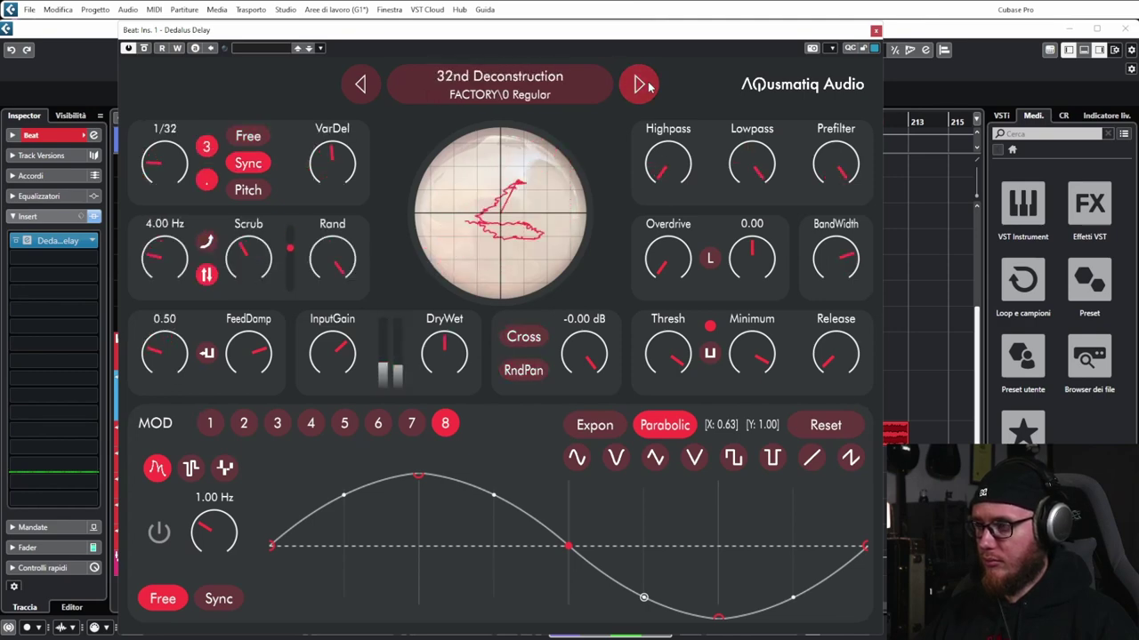
left_click(649, 85)
left_click(648, 85)
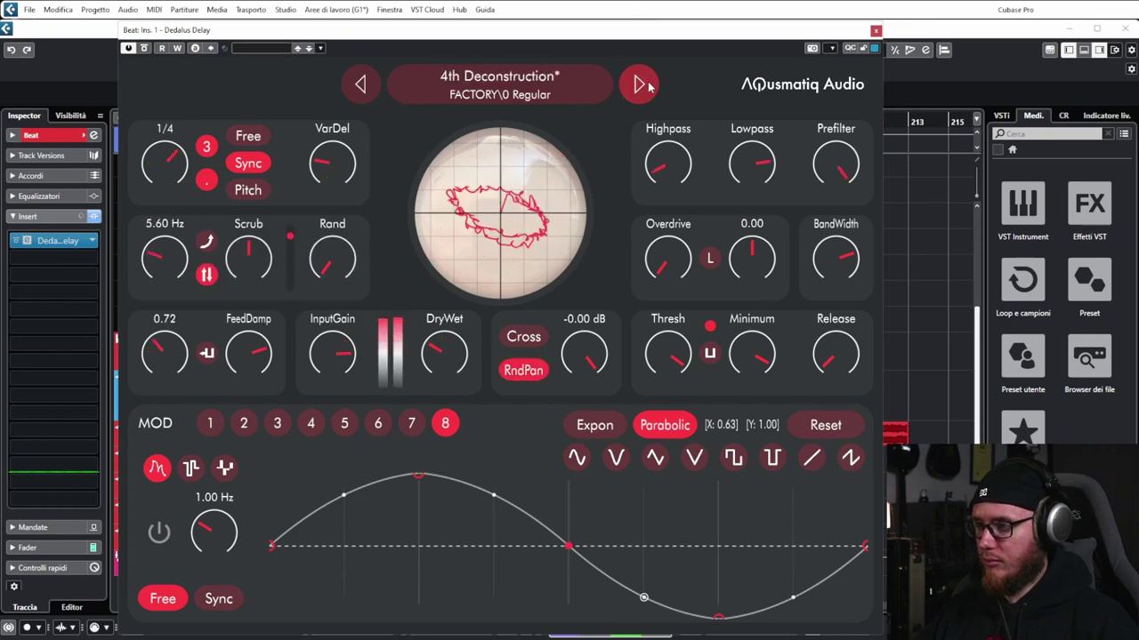
left_click(648, 85)
left_click(648, 86)
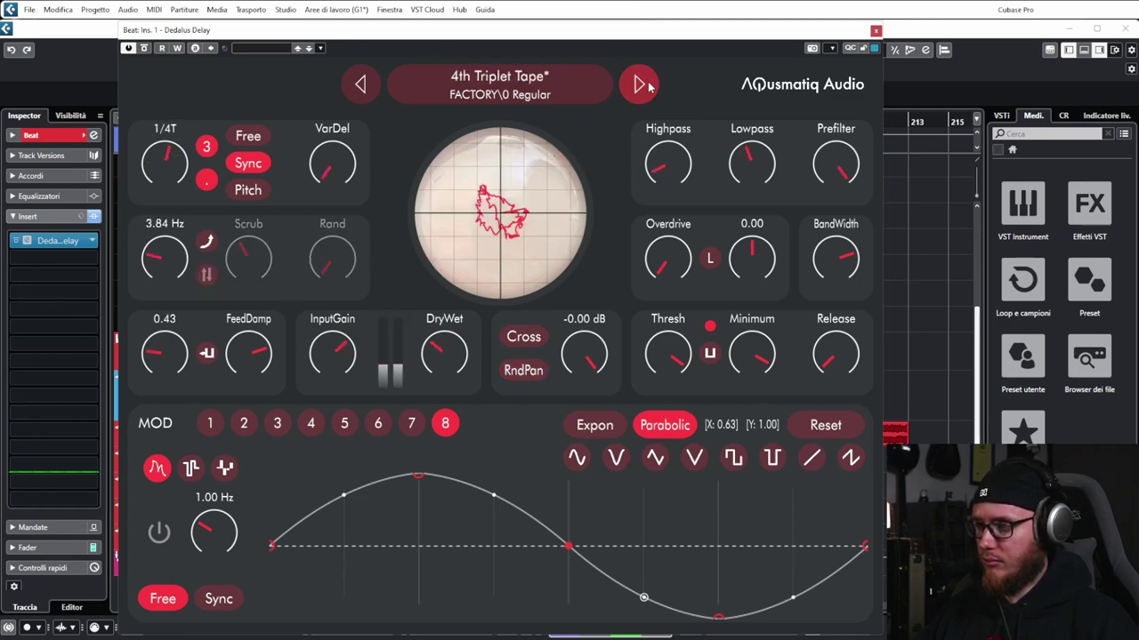
Step on through the Regular presets 8th Dotted Narrow, 8th Dotted Tape and 8th Triplet Narrow until Her Highness is loaded
left_click(648, 85)
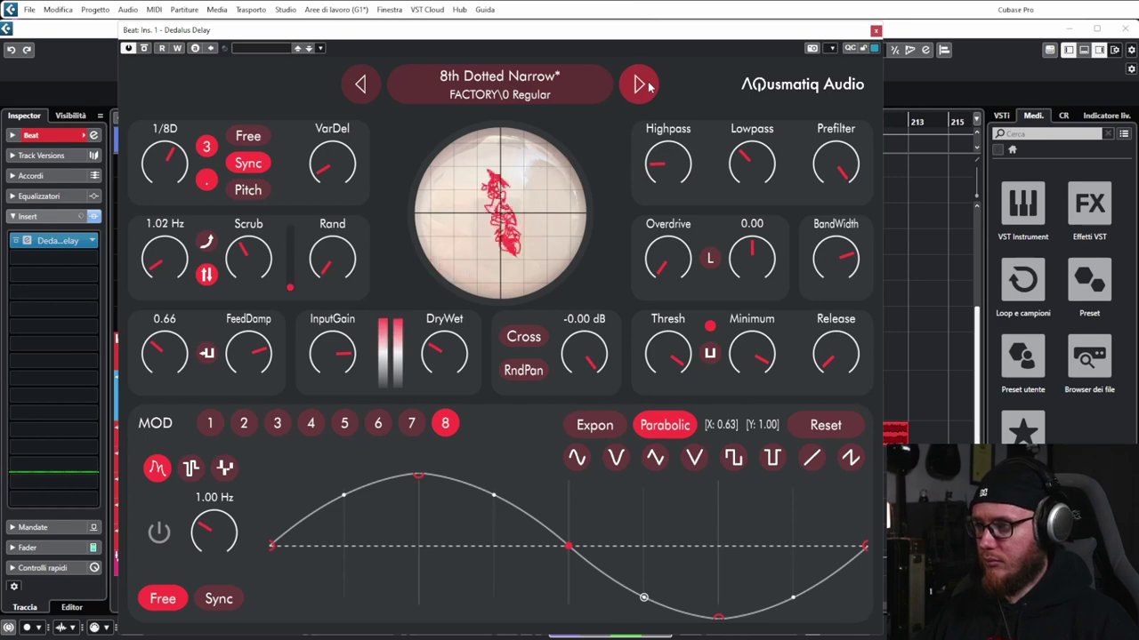
left_click(648, 85)
left_click(648, 85)
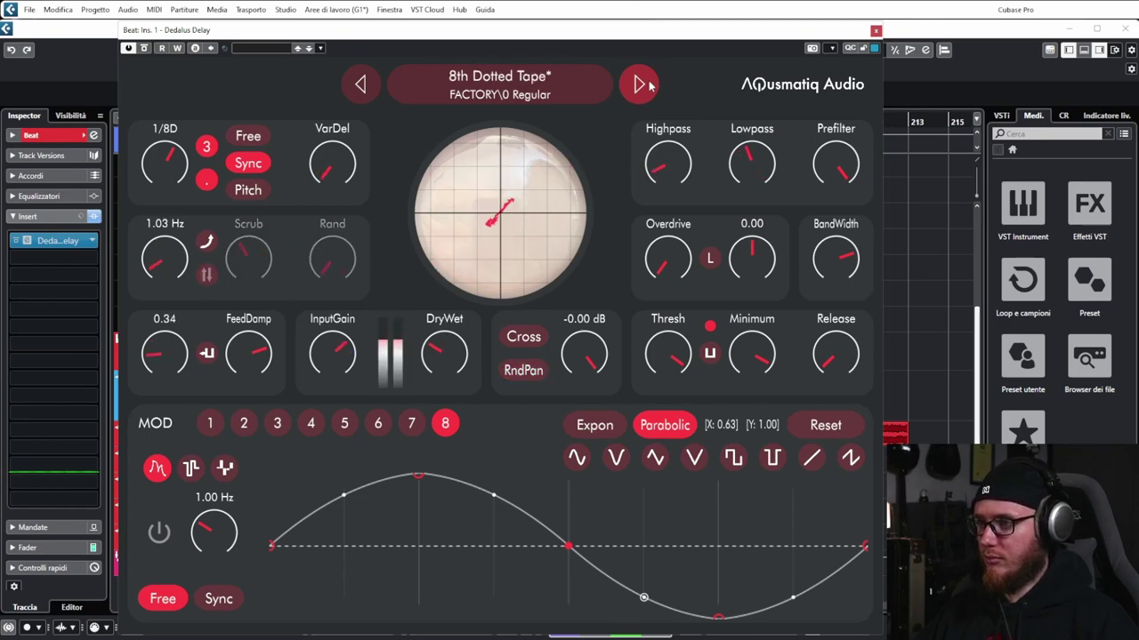
left_click(649, 85)
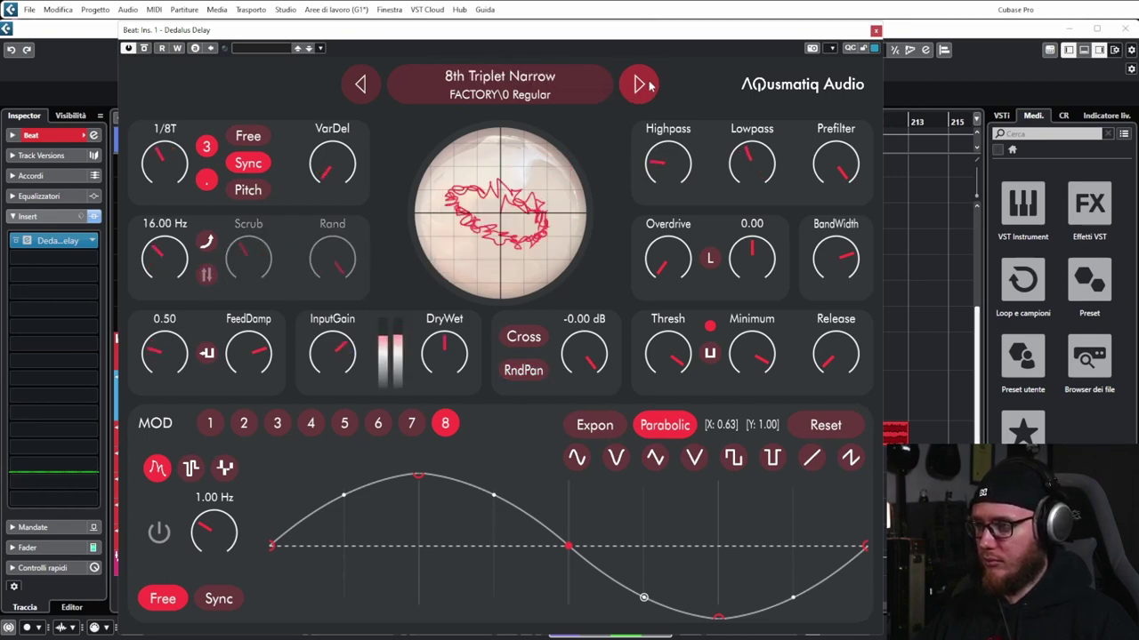
left_click(649, 86)
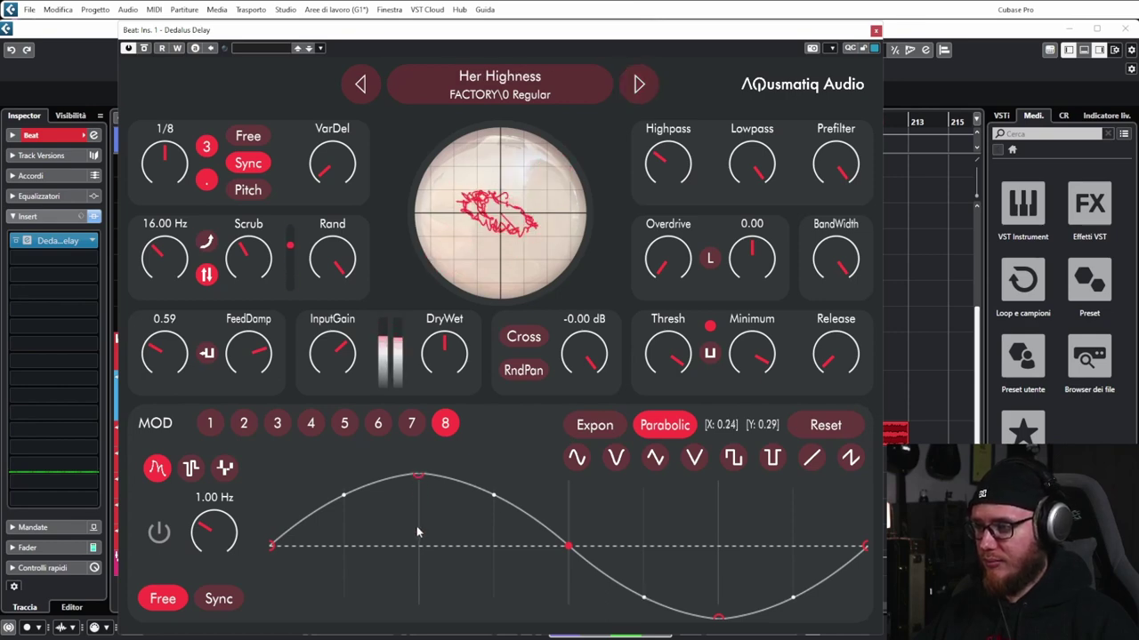
Assign modulator 3 to the Overdrive amount at 25% depth and switch the modulator on
left_click(277, 423)
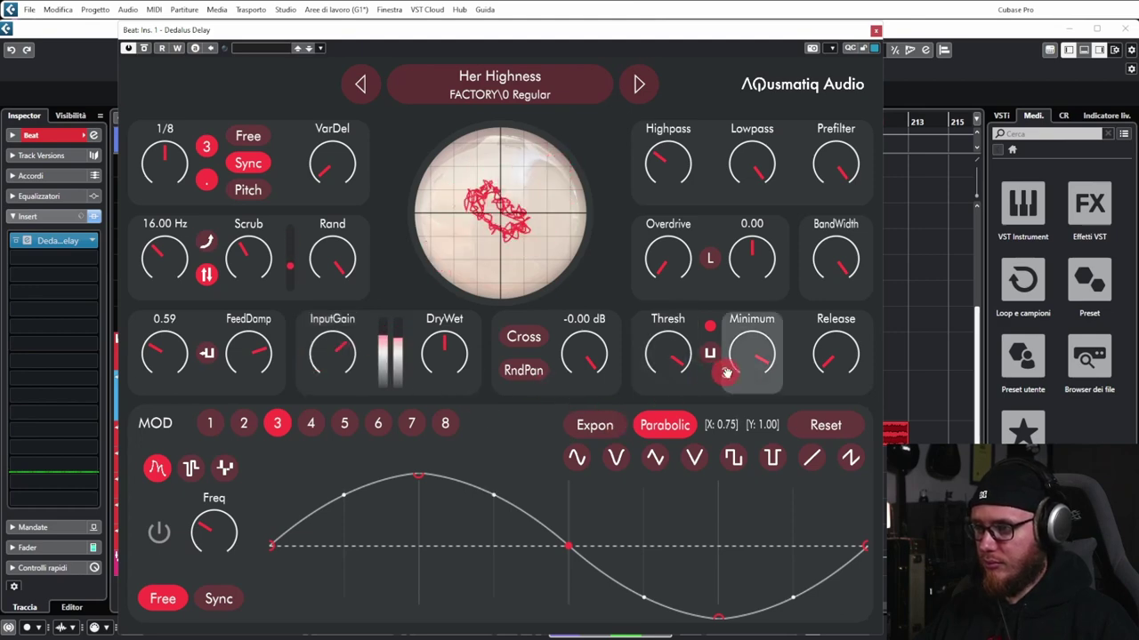
left_click_drag(730, 258, 667, 258)
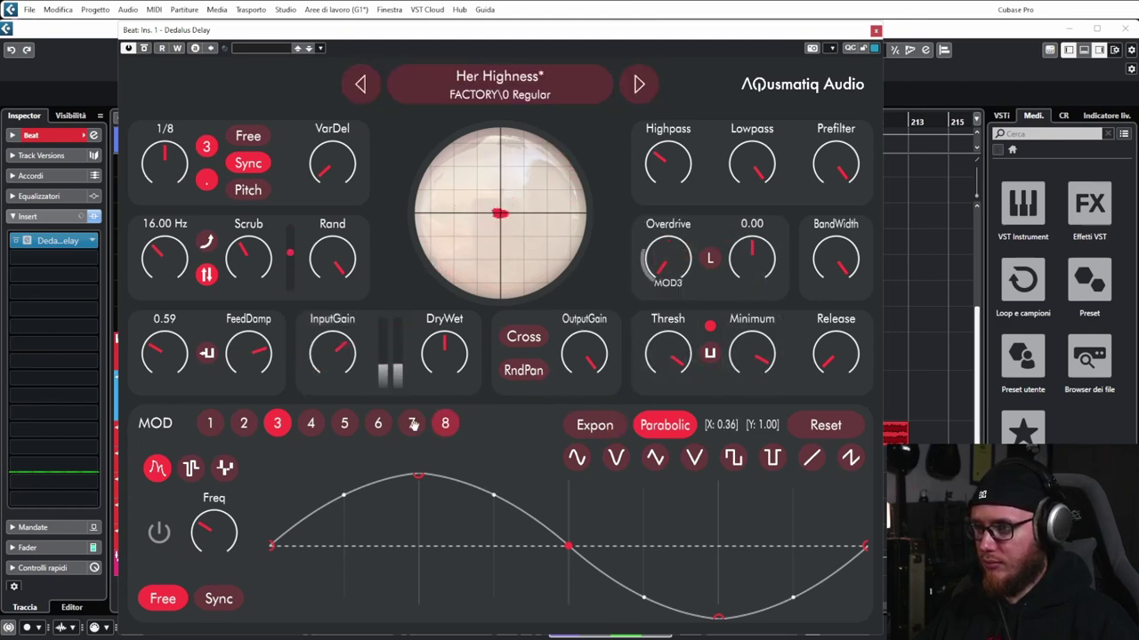
left_click(158, 532)
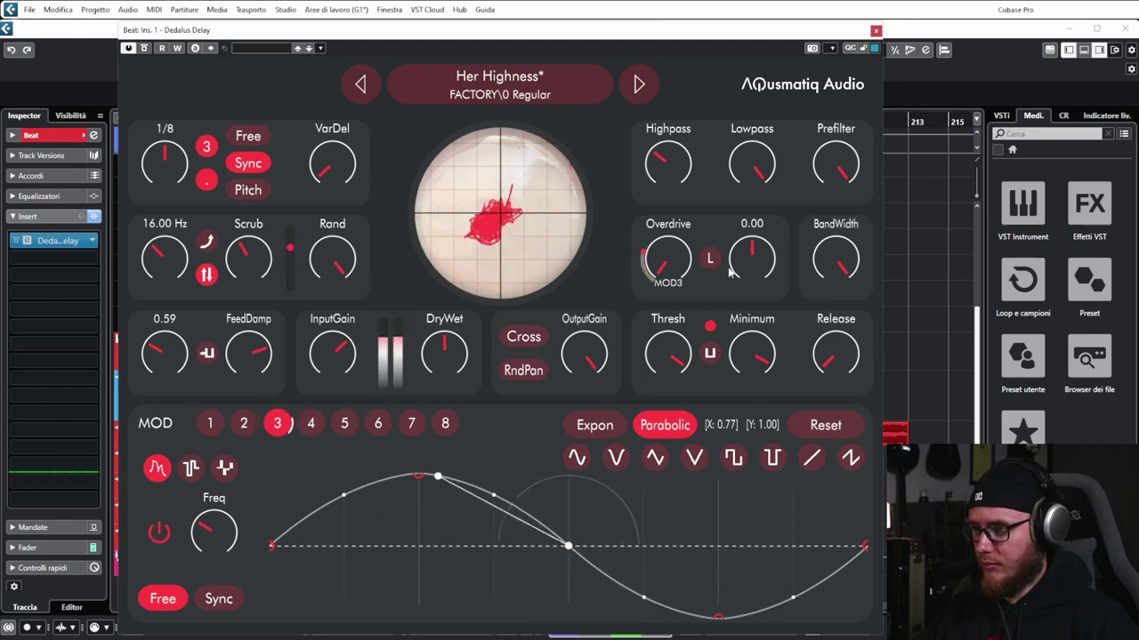
mouse_move(640, 300)
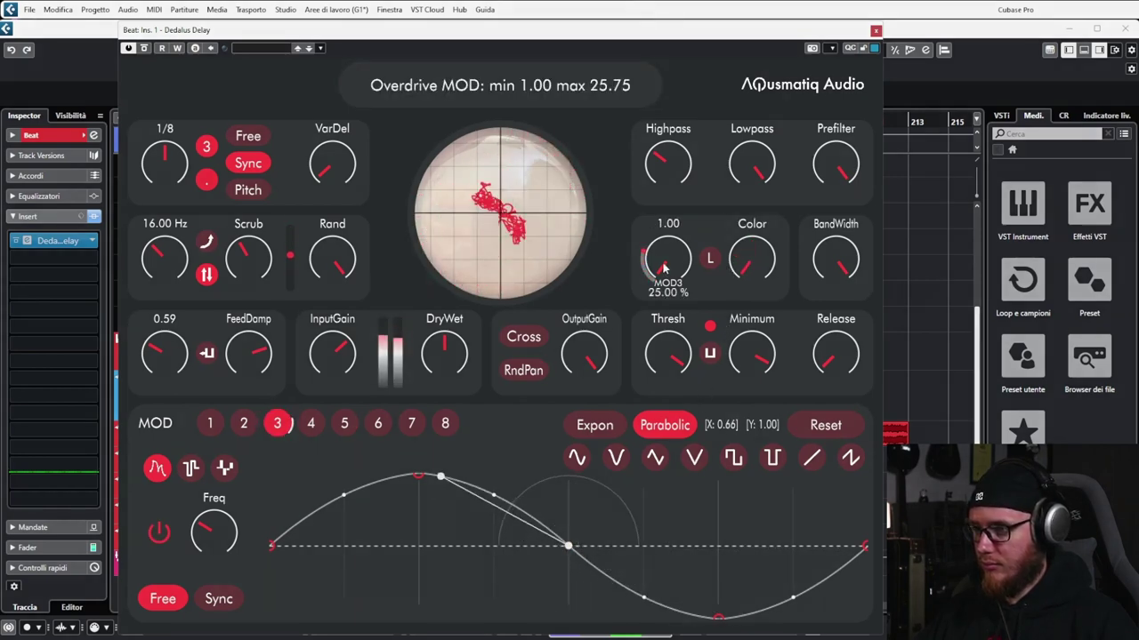